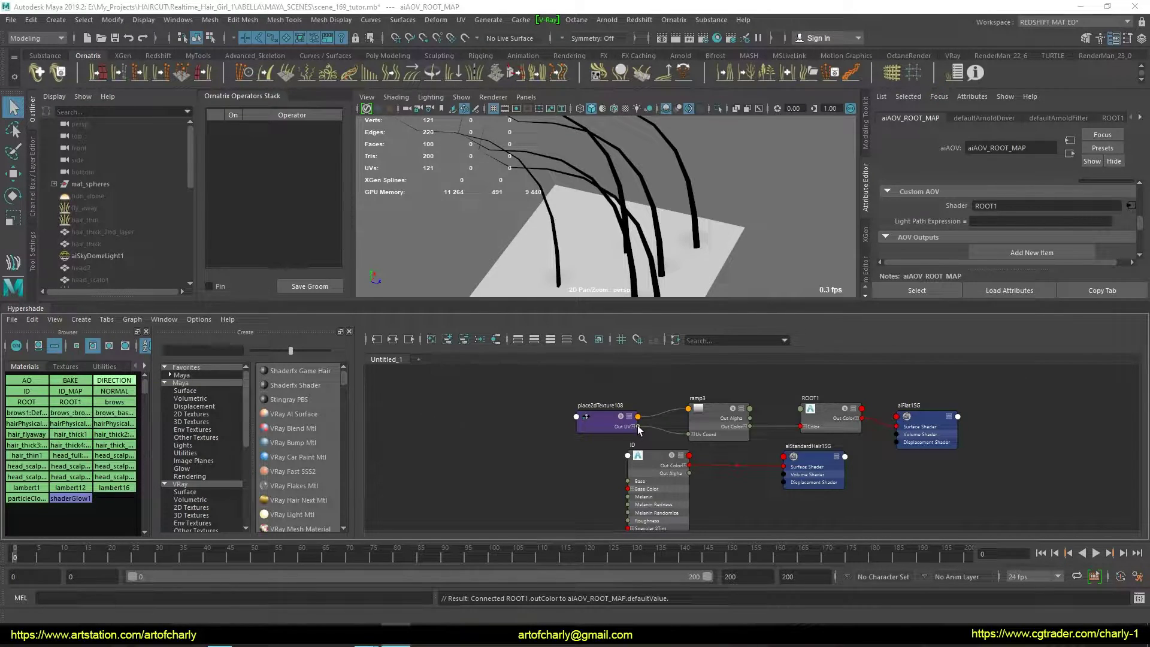
# Select the ID aiStandardHair shader in Hypershade and reload the current workspace layout.
pyautogui.keyDown('alt'); pyautogui.moveTo(550, 471); pyautogui.dragTo(500, 433, button='middle'); pyautogui.keyUp('alt')
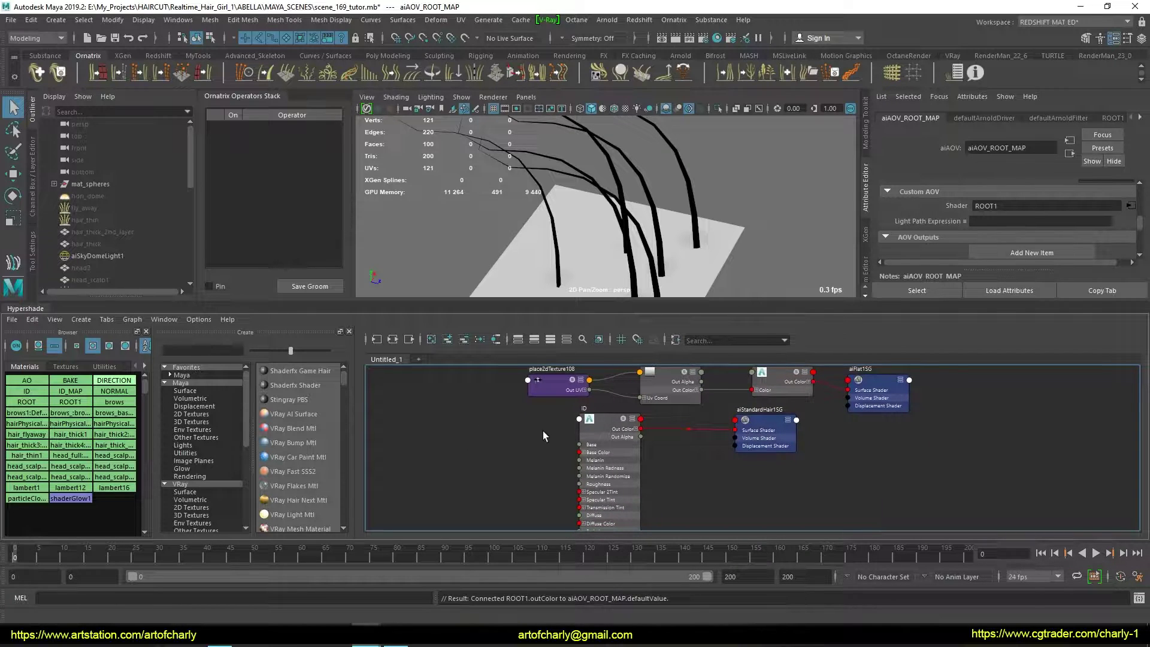
pyautogui.click(609, 421)
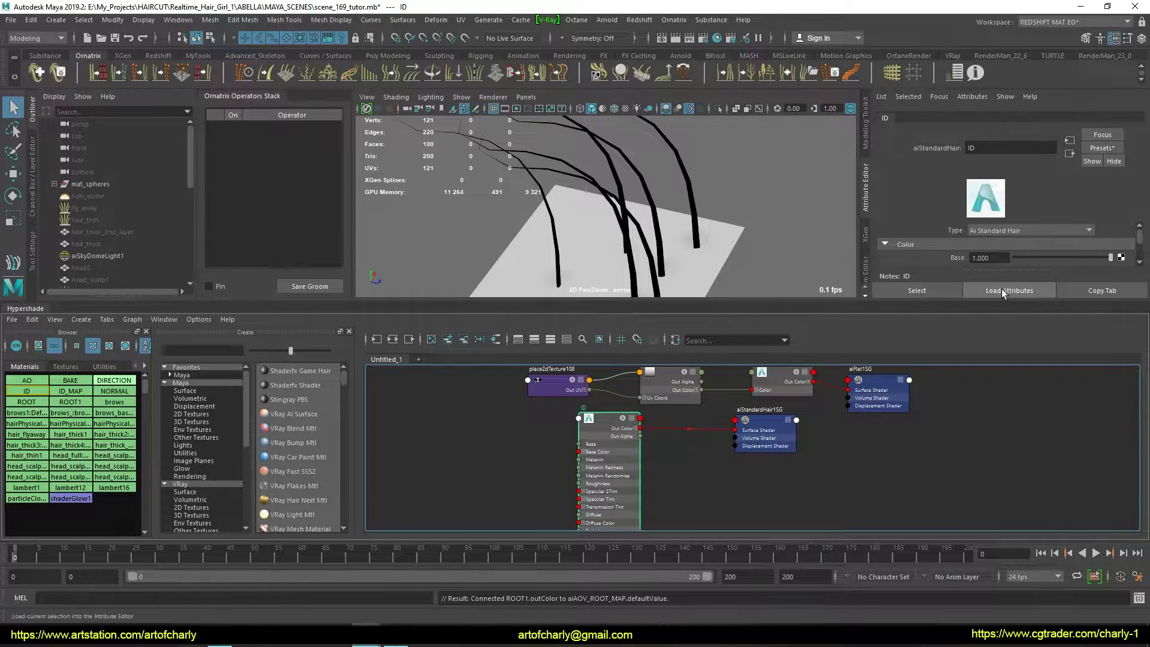
pyautogui.scroll(-2, 1007, 240)
pyautogui.click(1077, 24)
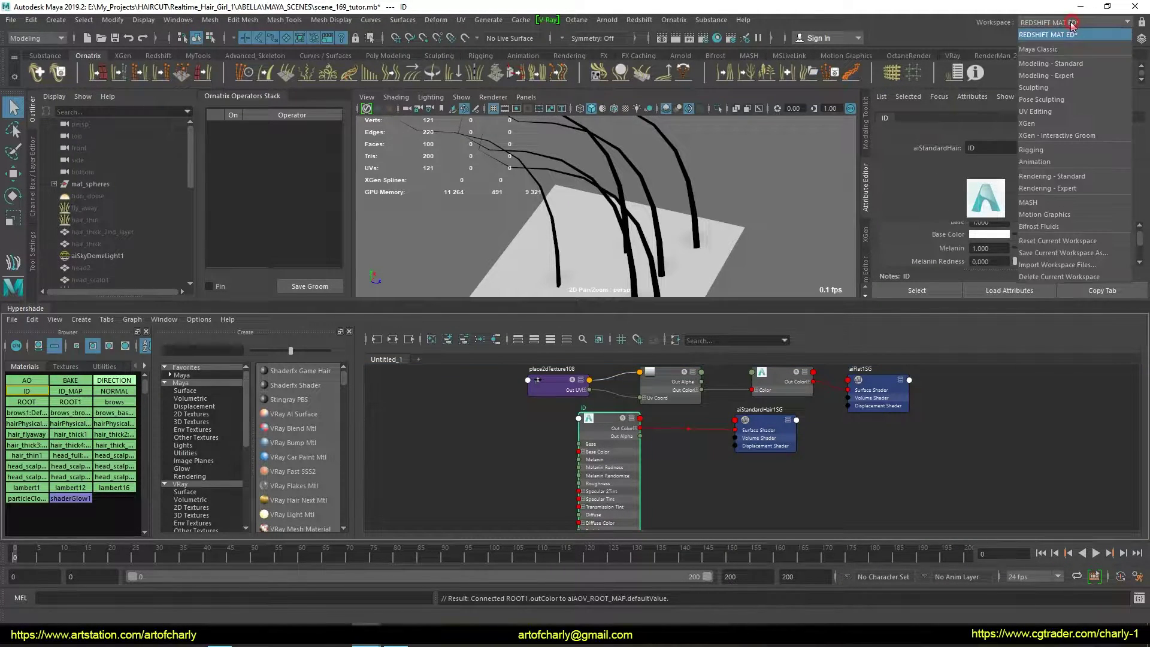
pyautogui.click(1070, 54)
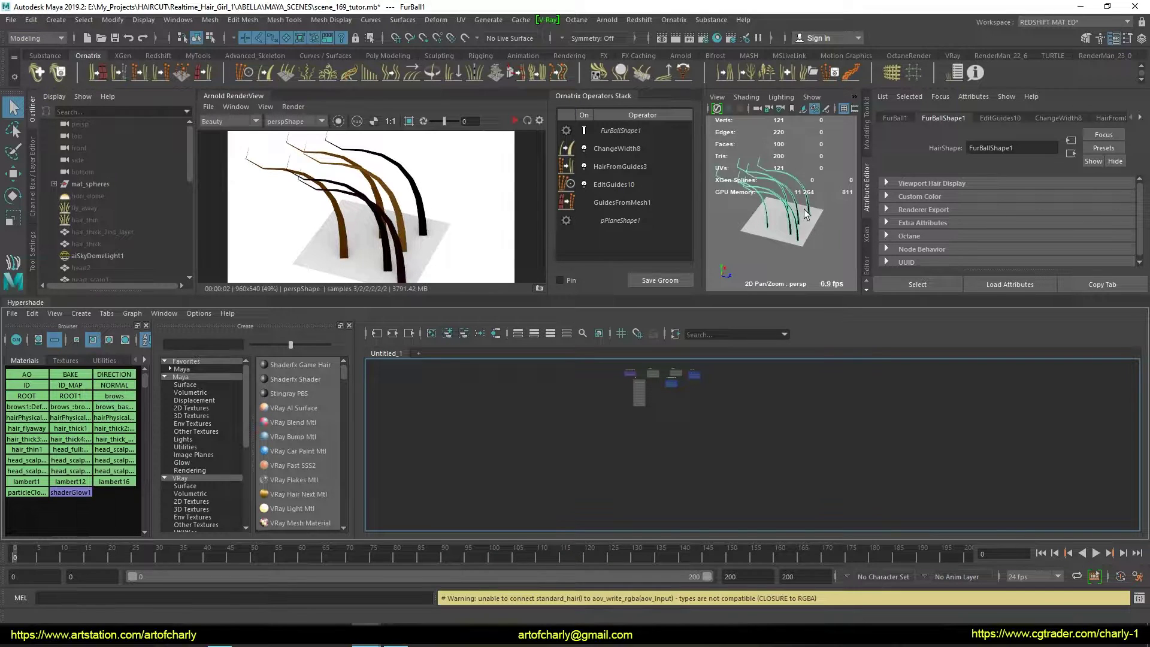
# Select the ID hair shader and lower its Melanin to about 0.12.
pyautogui.scroll(2, 691, 402)
pyautogui.scroll(3, 667, 422)
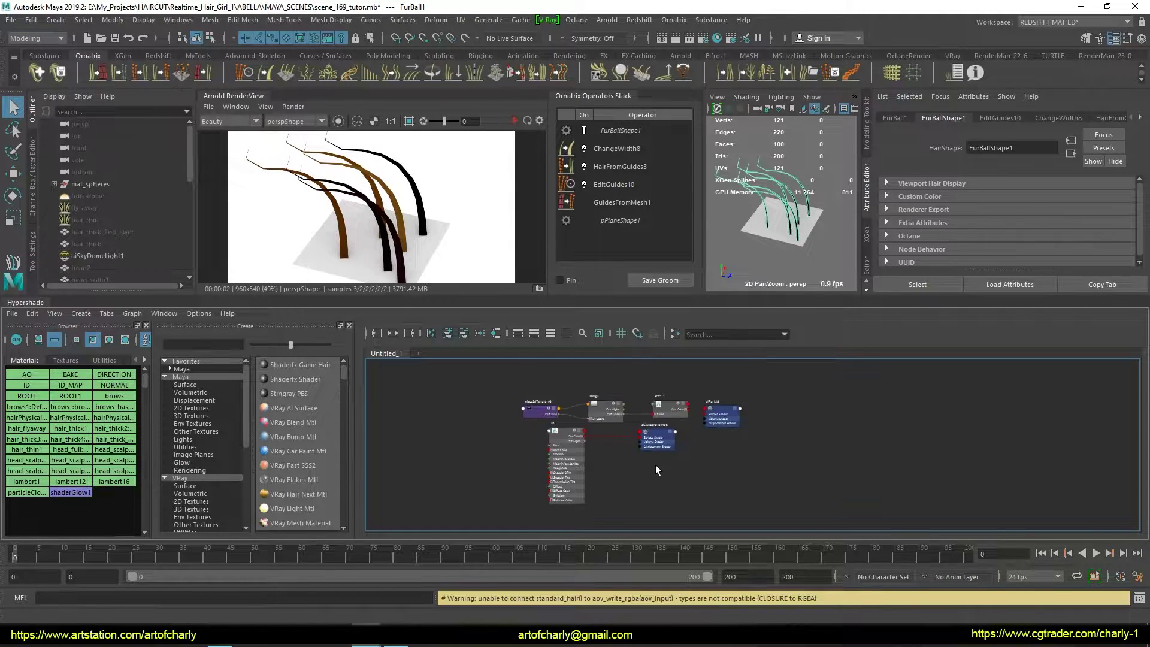
pyautogui.scroll(4, 655, 465)
pyautogui.click(485, 445)
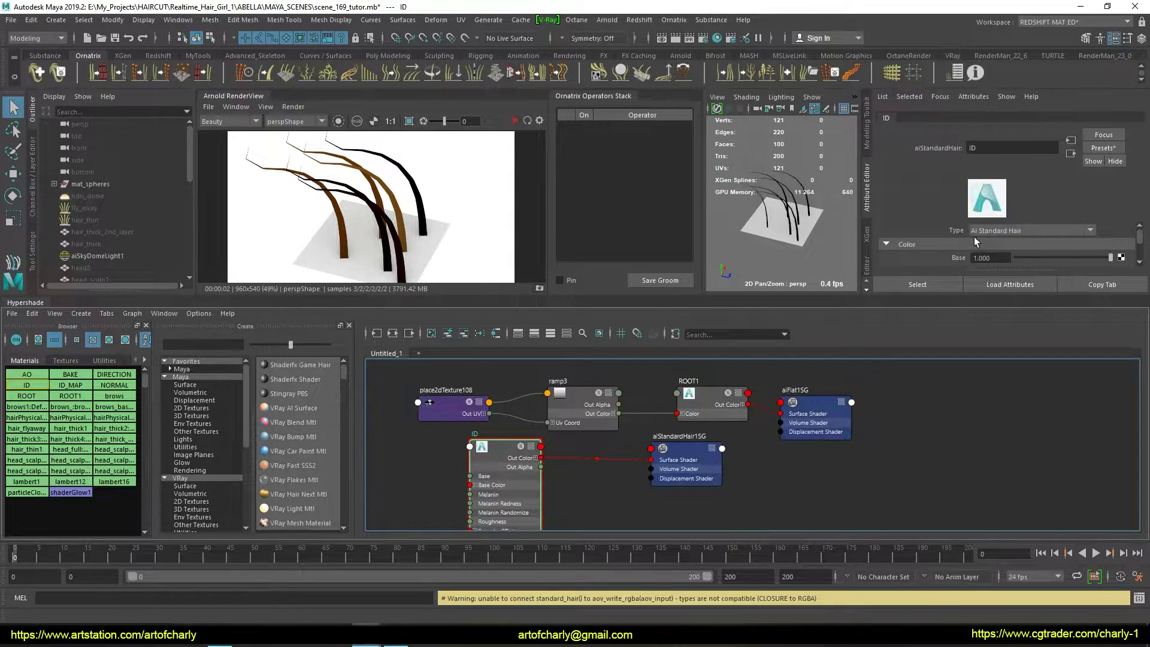
pyautogui.scroll(-2, 987, 255)
pyautogui.moveTo(1049, 248); pyautogui.dragTo(1027, 249)
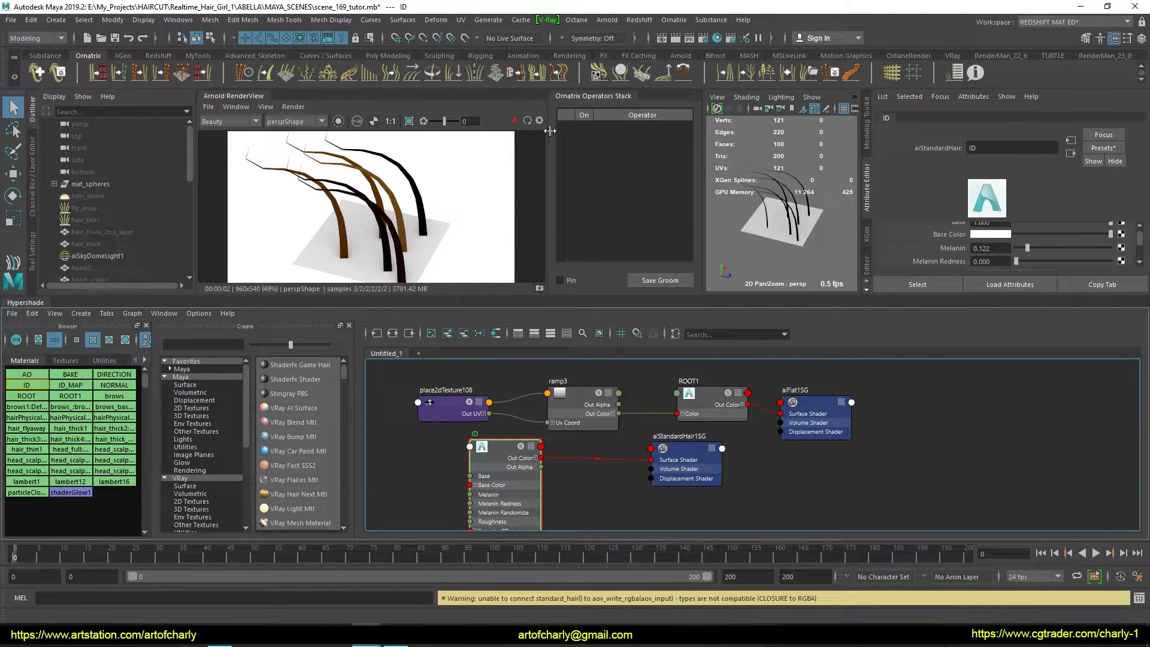
# Start Arnold IPR and compare Melanin at 0.763 before returning it to 1.000.
pyautogui.click(514, 120)
pyautogui.moveTo(1034, 248); pyautogui.dragTo(1094, 249)
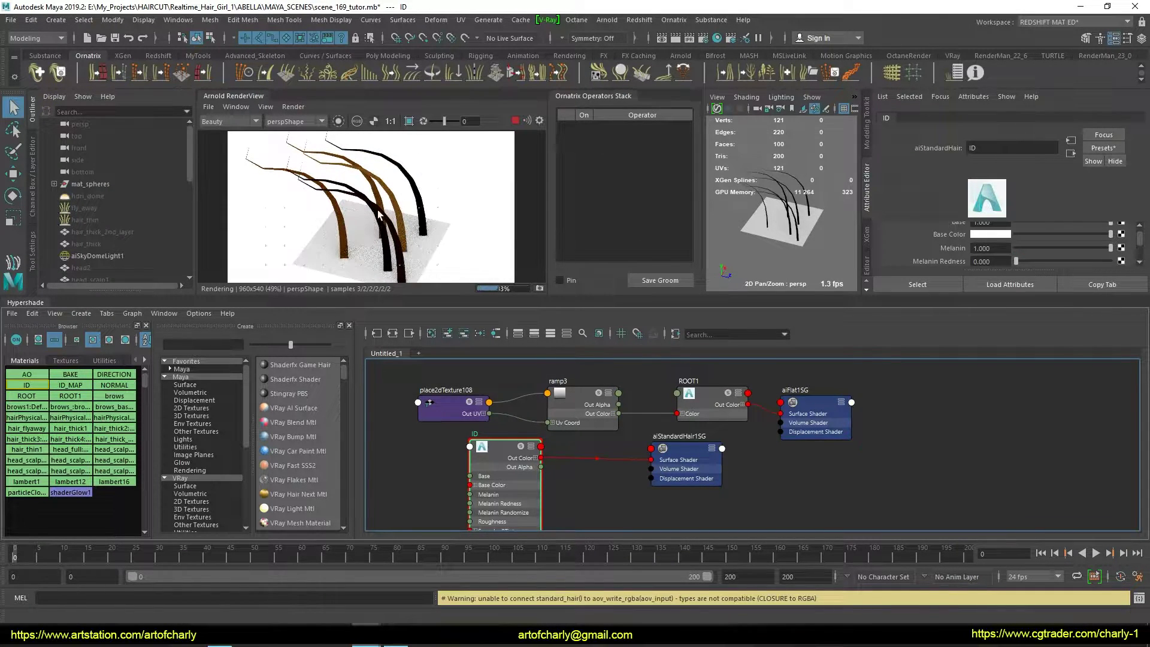
pyautogui.moveTo(1111, 248); pyautogui.dragTo(1089, 248)
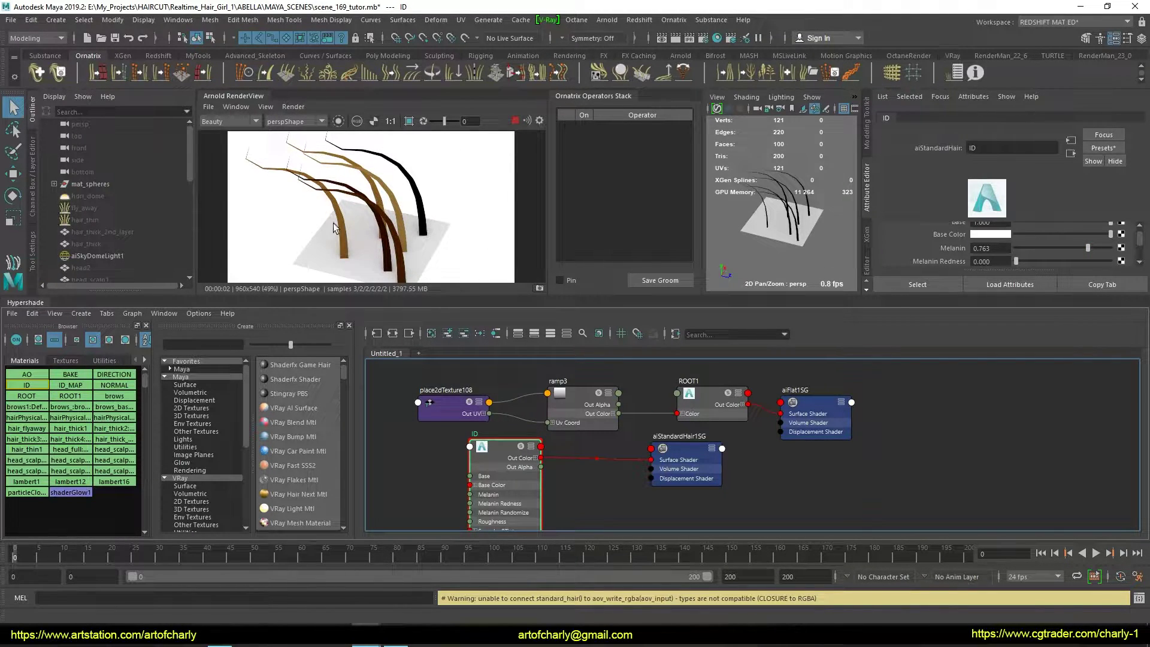
pyautogui.moveTo(1088, 248); pyautogui.dragTo(1113, 248)
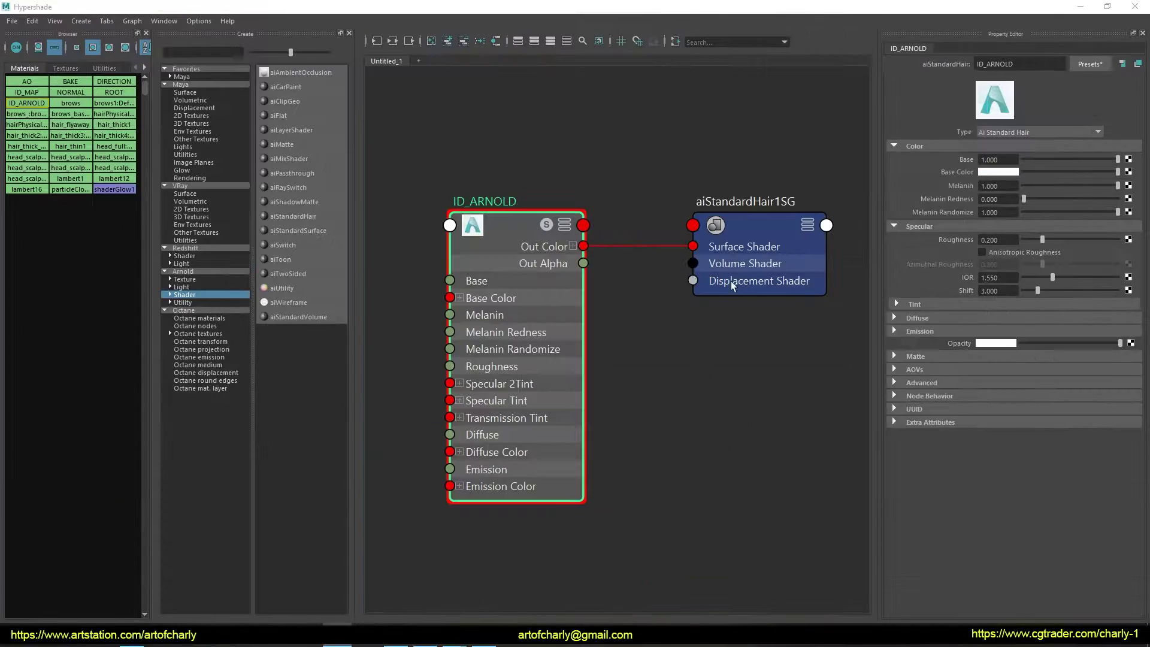
pyautogui.moveTo(967, 142)
pyautogui.mouseDown()
pyautogui.moveTo(1139, 138)
pyautogui.moveTo(953, 136)
pyautogui.mouseUp()
pyautogui.moveTo(968, 193)
pyautogui.mouseDown()
pyautogui.moveTo(943, 194)
pyautogui.moveTo(1105, 193)
pyautogui.mouseUp()
pyautogui.moveTo(912, 220); pyautogui.dragTo(1127, 220)
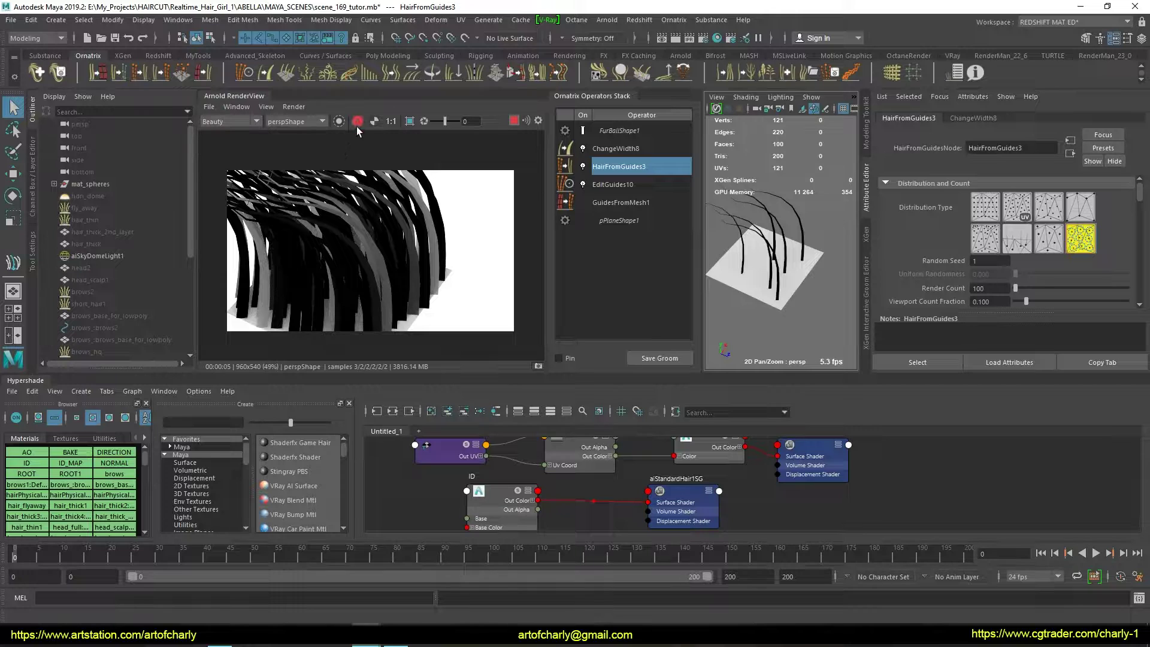
# Refresh the Arnold preview and inspect the ramp3 texture feeding the ROOT1 shader.
pyautogui.click(358, 124)
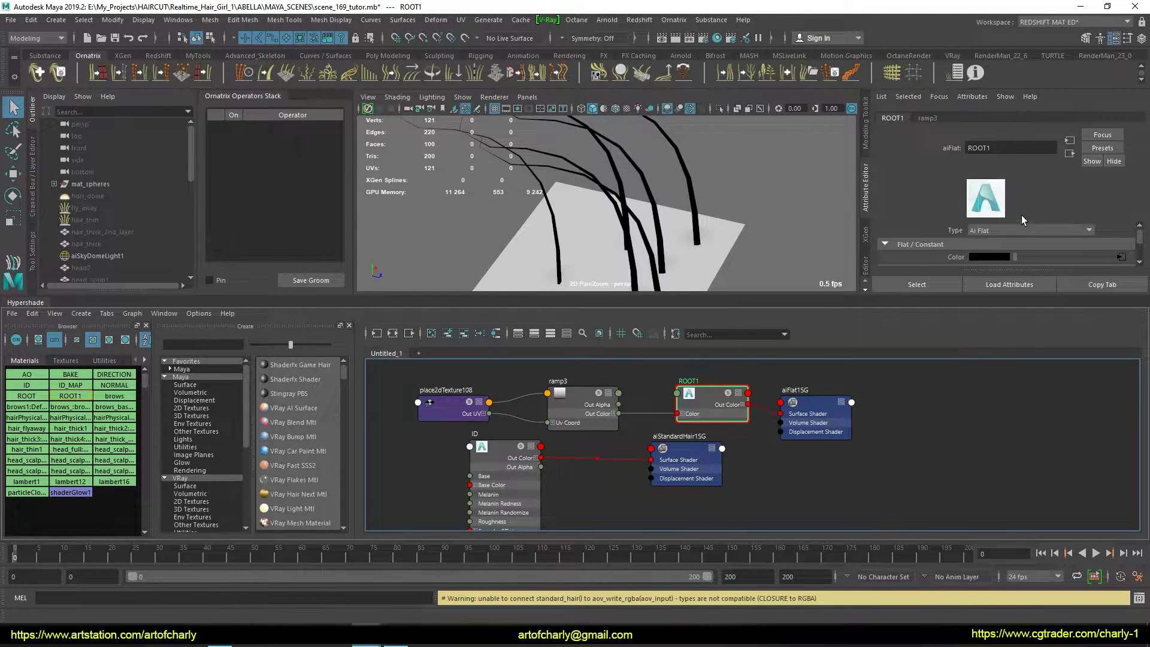
pyautogui.click(579, 402)
pyautogui.scroll(-3, 1027, 257)
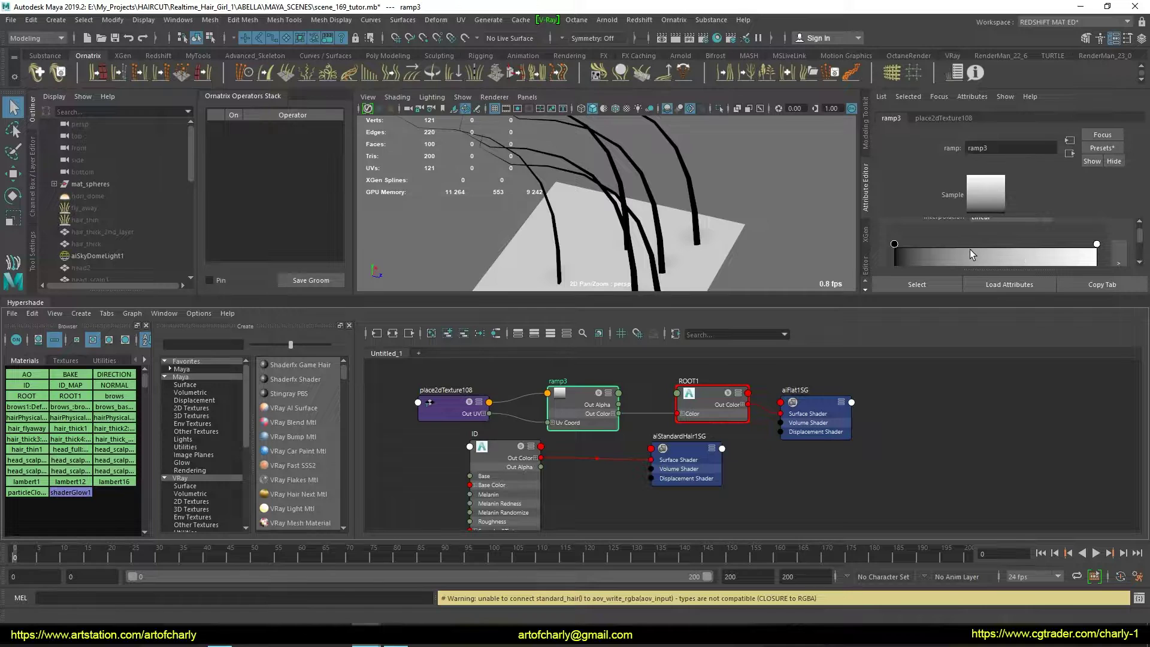
pyautogui.scroll(-2, 989, 270)
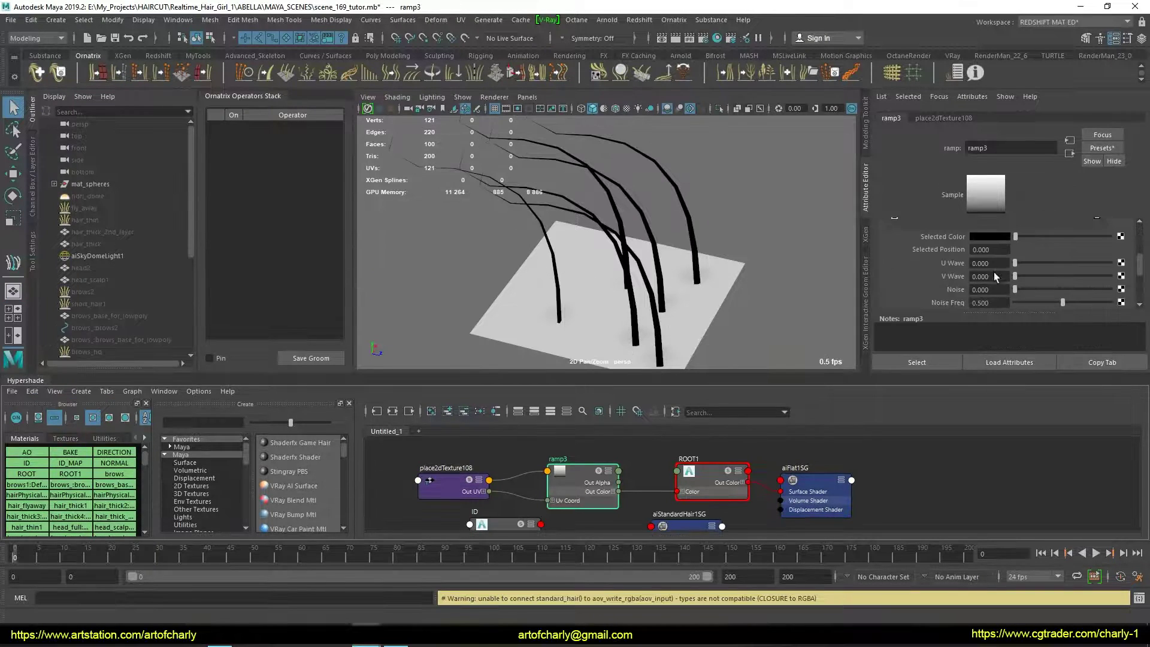
pyautogui.scroll(3, 996, 276)
pyautogui.scroll(-1, 994, 272)
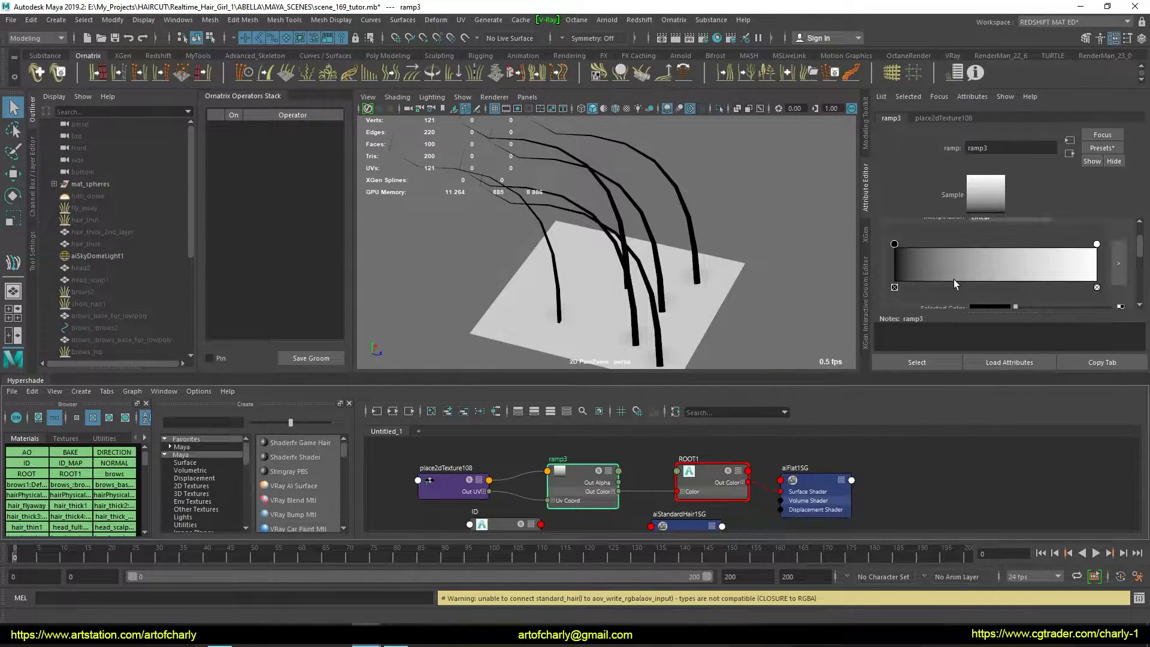
# Select FurBall1, stop IPR, and view the ROOT_MAP AOV in Render Settings.
pyautogui.click(653, 463)
pyautogui.click(657, 324)
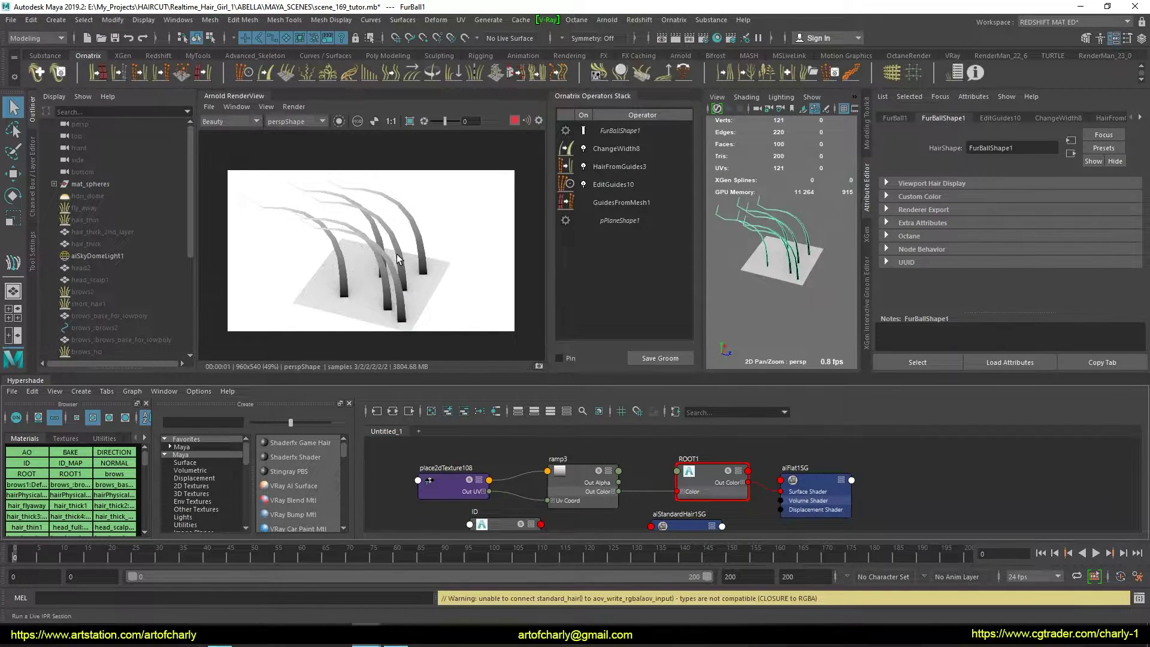
pyautogui.click(515, 121)
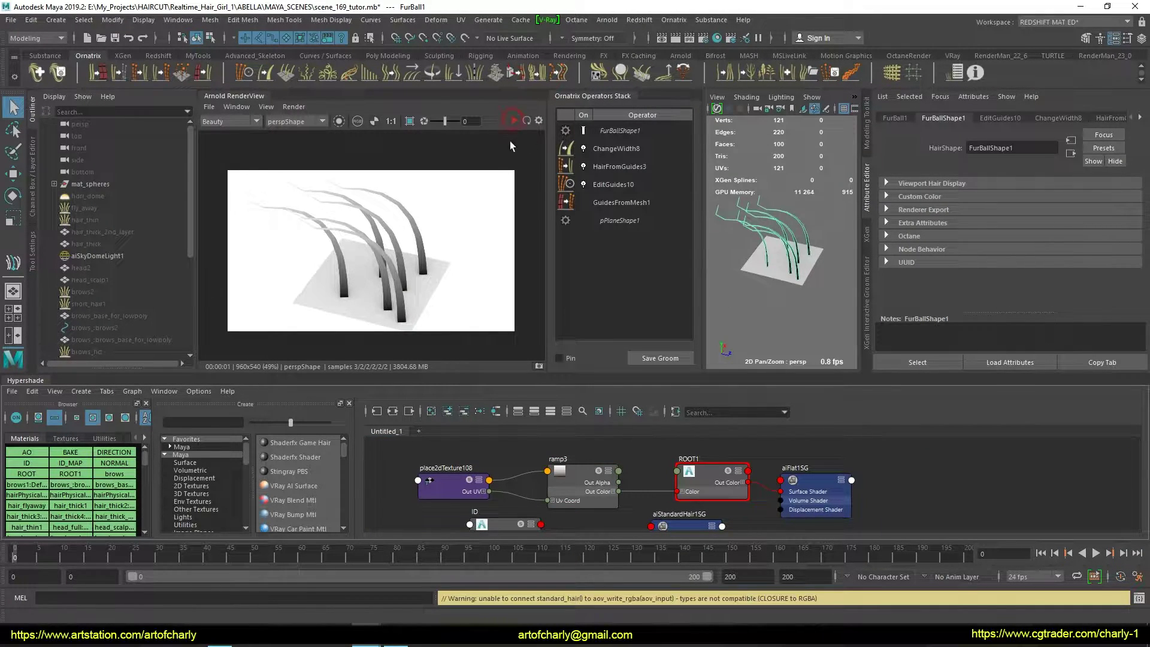
pyautogui.click(241, 103)
pyautogui.click(275, 140)
pyautogui.click(368, 266)
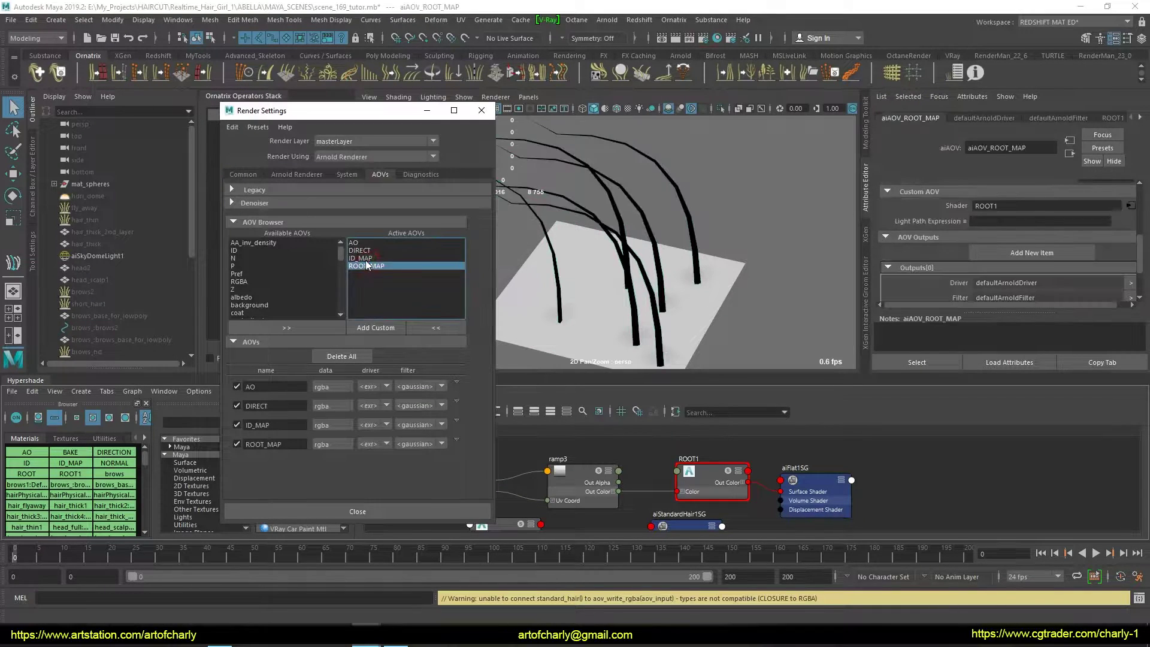
# Check the shaders used by the ID_MAP and ROOT_MAP AOVs.
pyautogui.doubleClick(1002, 204)
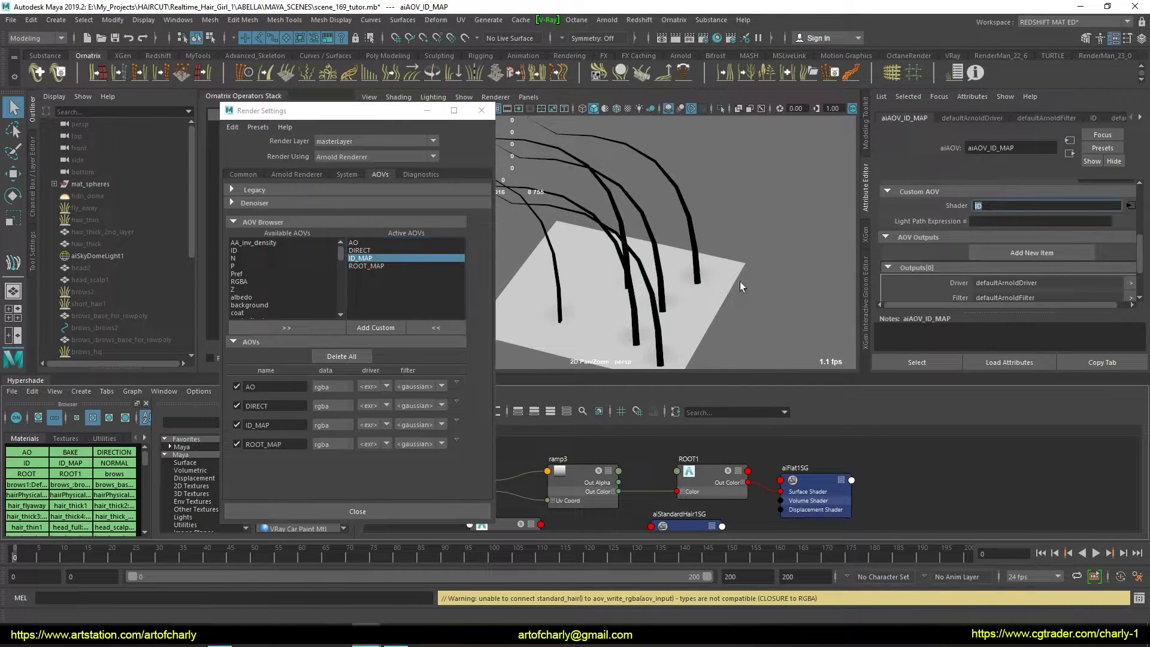
pyautogui.click(367, 265)
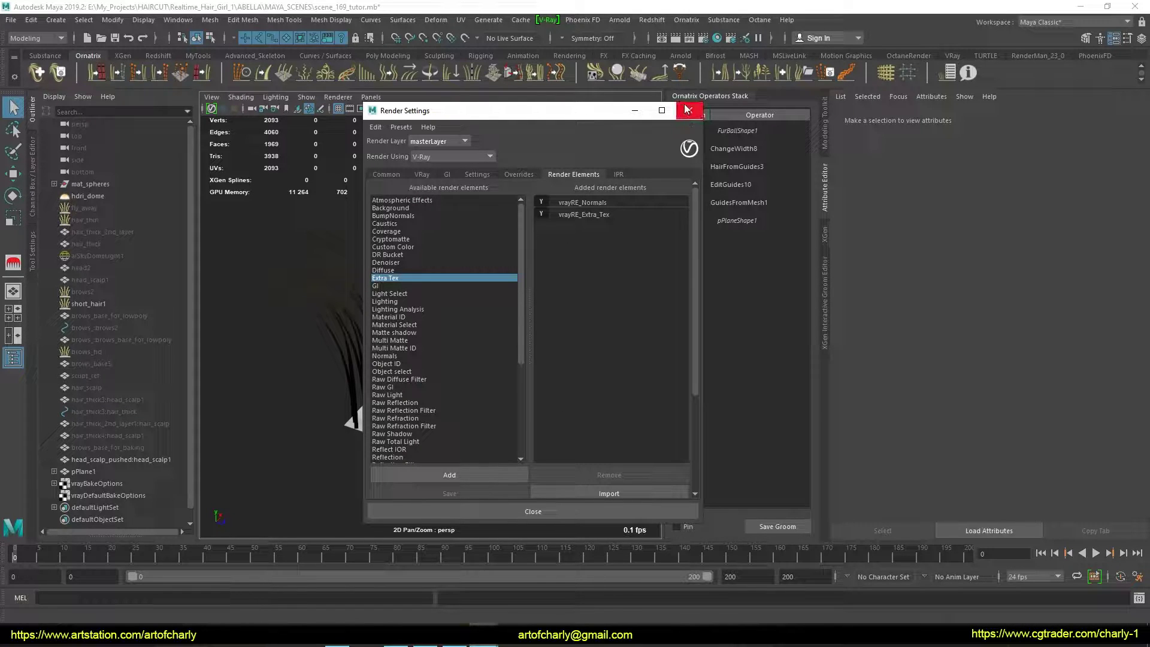
# Rename the vrayRE_Extra_Tex render element to AO1.
pyautogui.moveTo(544, 118); pyautogui.dragTo(481, 132)
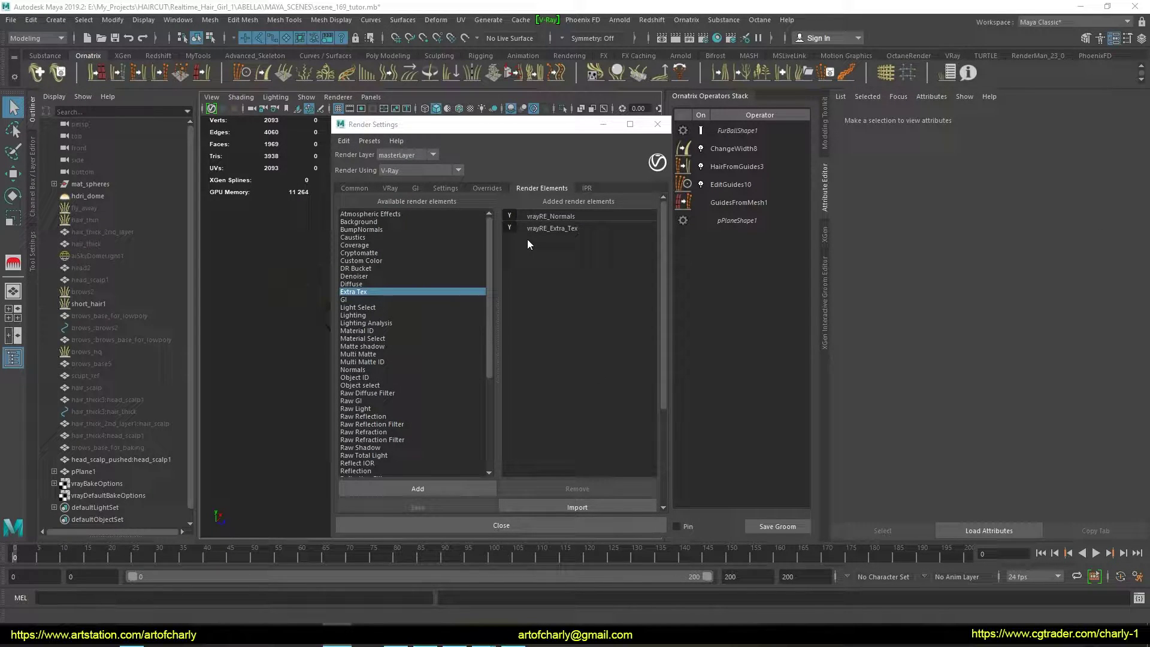
pyautogui.click(547, 229)
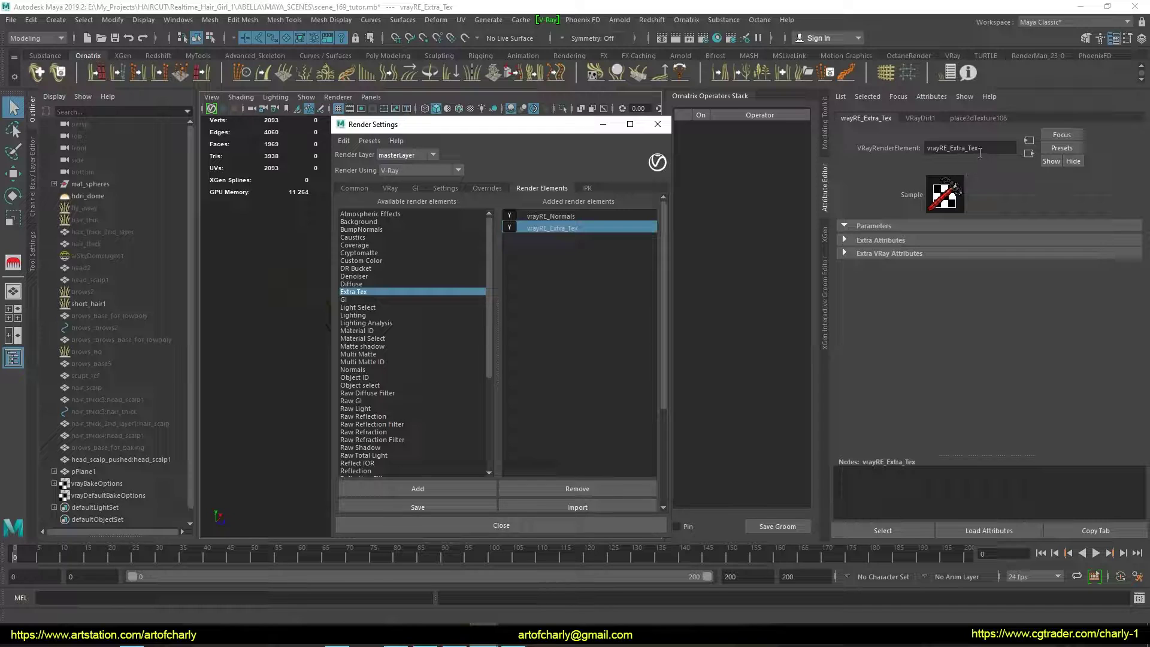
pyautogui.write('AO1')
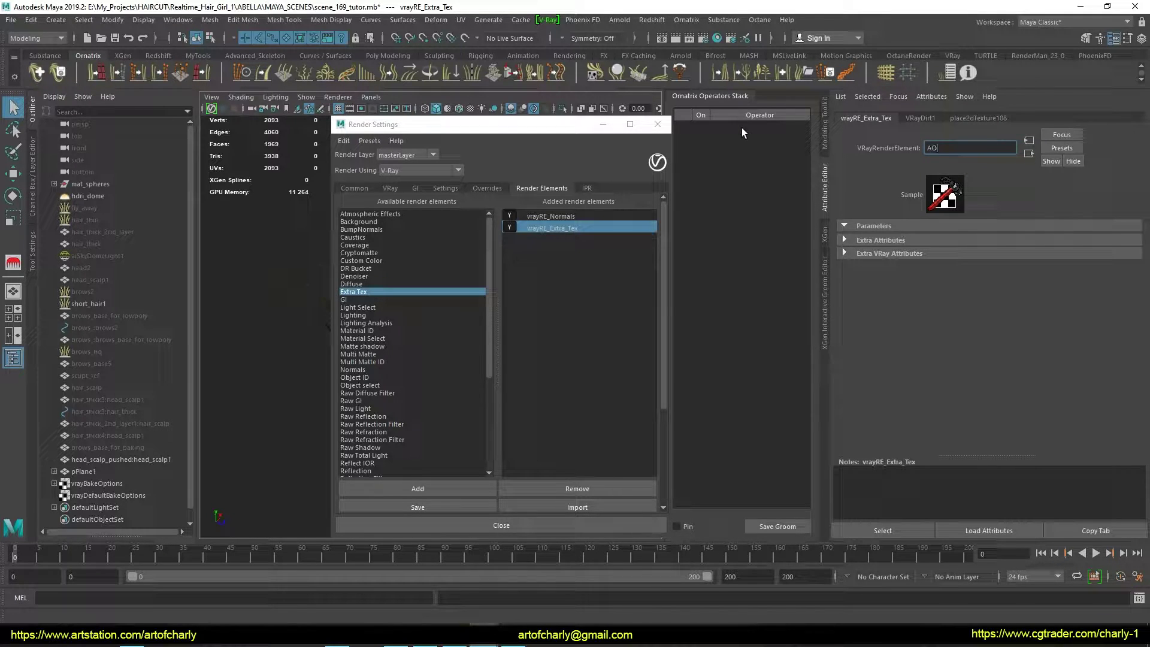
pyautogui.press('Return')
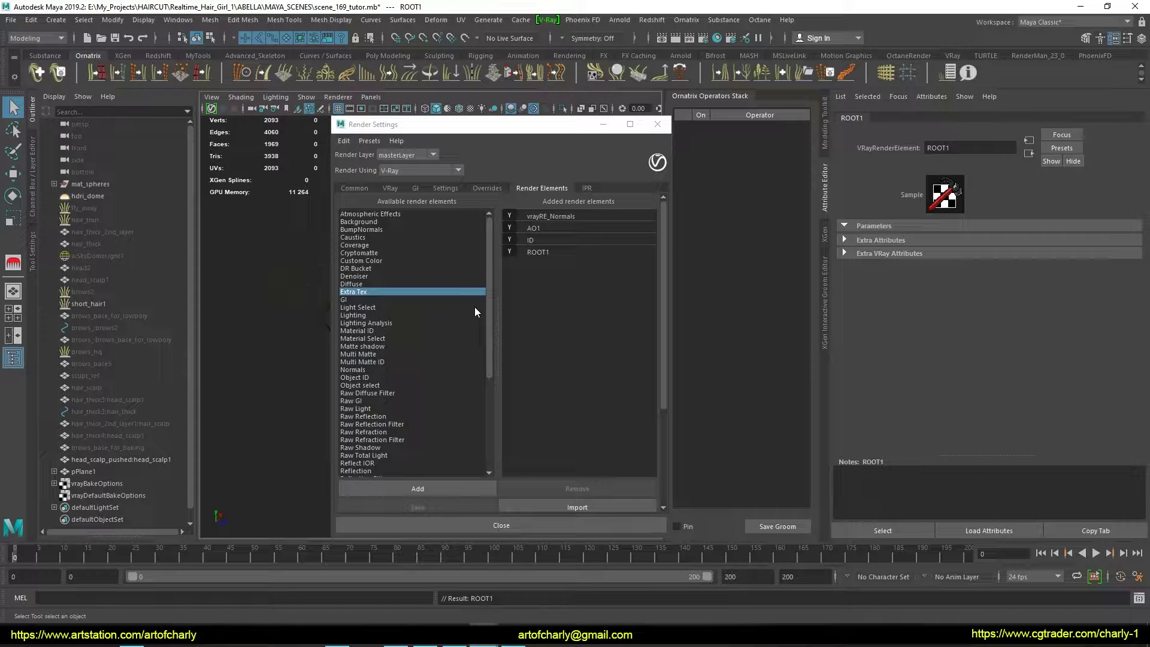
# Review the AO1 and ROOT1 render elements' settings.
pyautogui.click(528, 227)
pyautogui.click(539, 239)
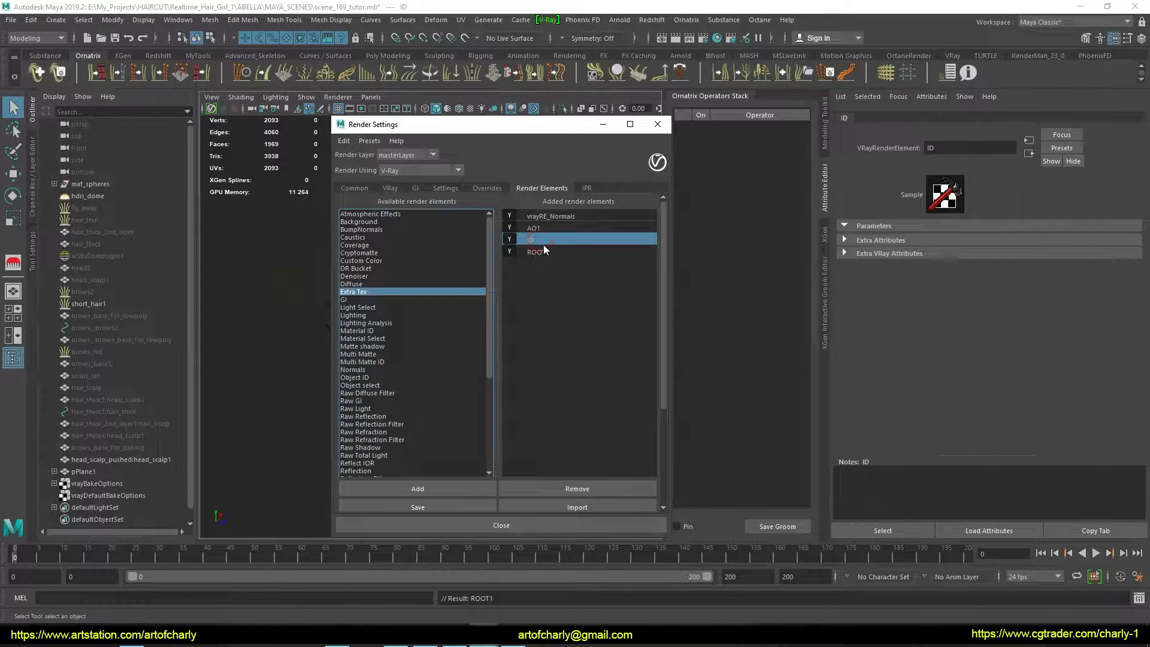
pyautogui.click(552, 229)
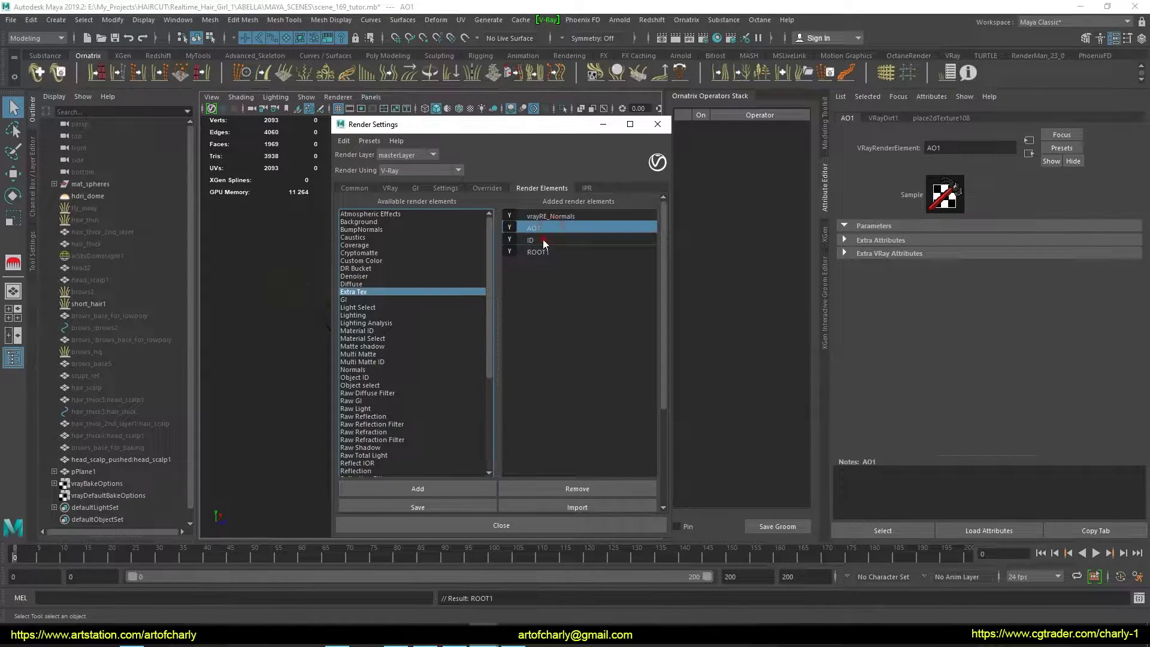
pyautogui.click(542, 251)
pyautogui.click(539, 228)
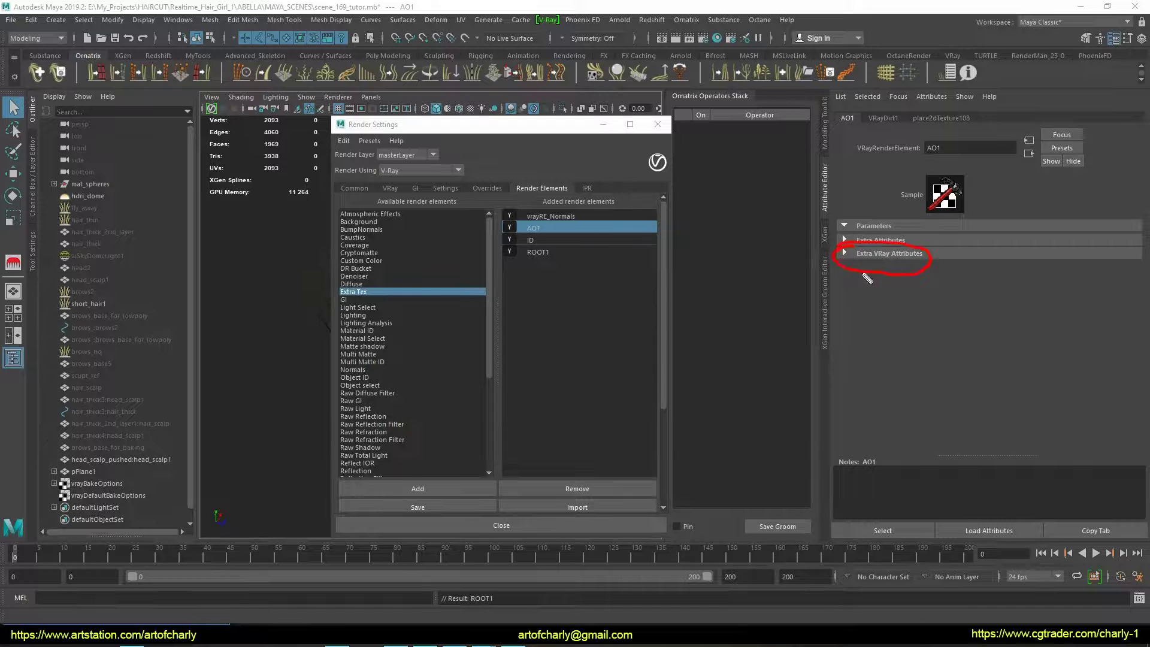
# Expand AO1's Extra VRay Attributes and select its VRayDirt1 texture name.
pyautogui.click(903, 253)
pyautogui.moveTo(936, 318); pyautogui.dragTo(979, 318)
pyautogui.hotkey('ctrl', 'a')
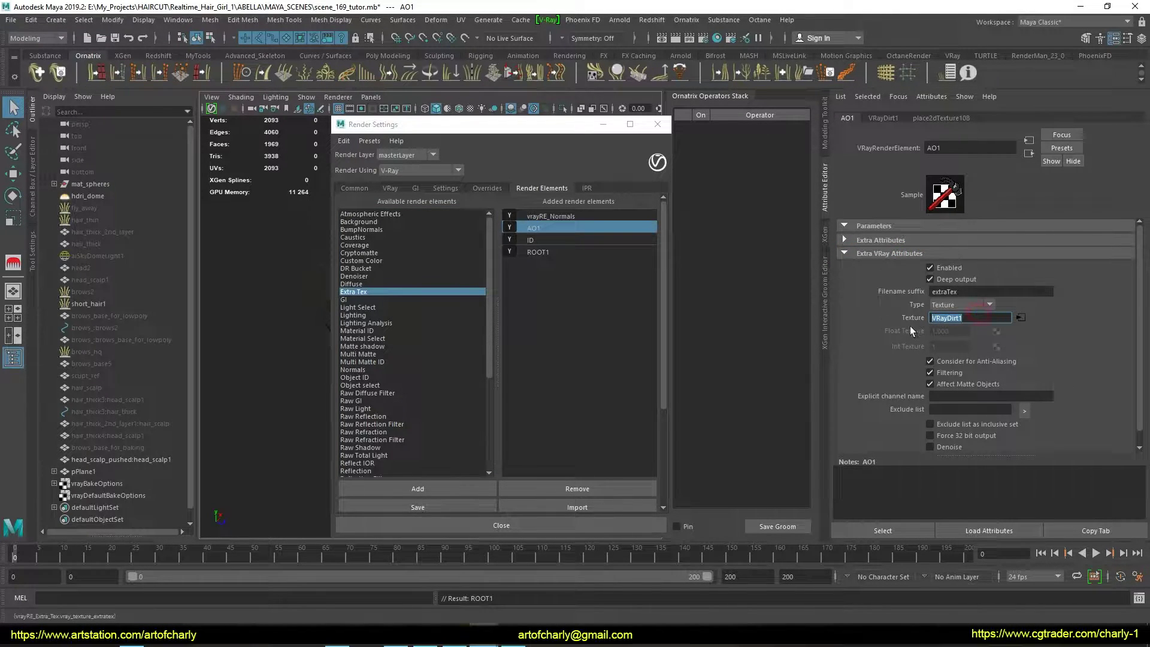
pyautogui.click(717, 37)
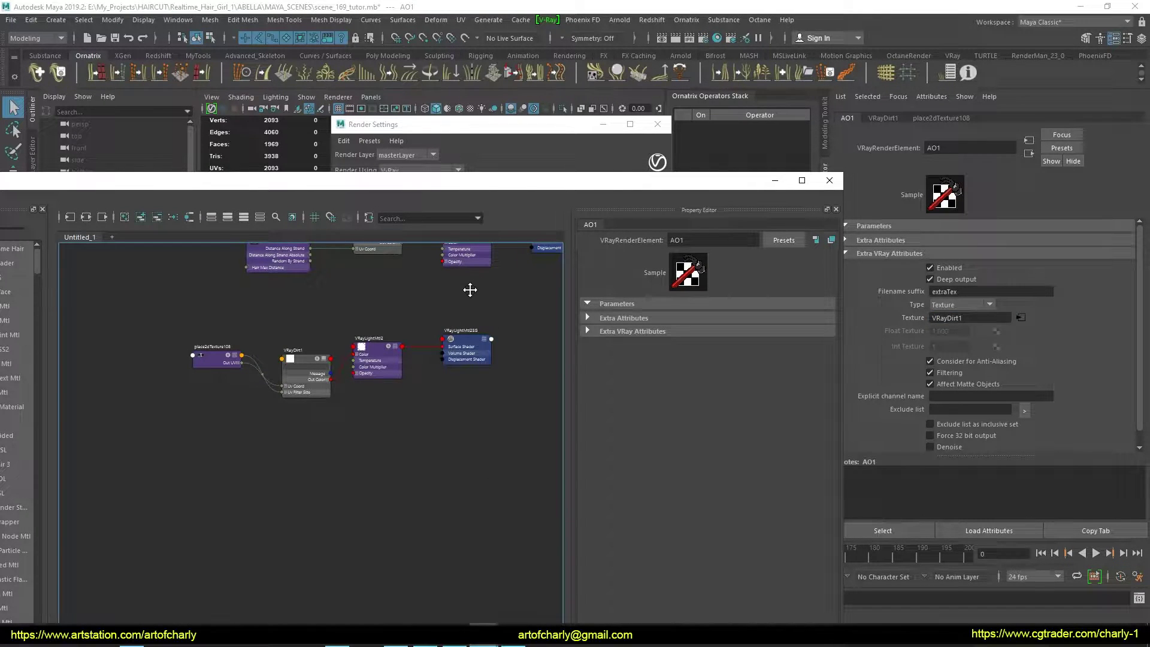
# Inspect VRayLightMtl2 in Hypershade and select the VRayDirt1 occlusion node.
pyautogui.scroll(2, 389, 335)
pyautogui.scroll(3, 389, 335)
pyautogui.scroll(-3, 257, 330)
pyautogui.scroll(-2, 389, 320)
pyautogui.scroll(2, 285, 369)
pyautogui.scroll(2, 435, 376)
pyautogui.click(435, 377)
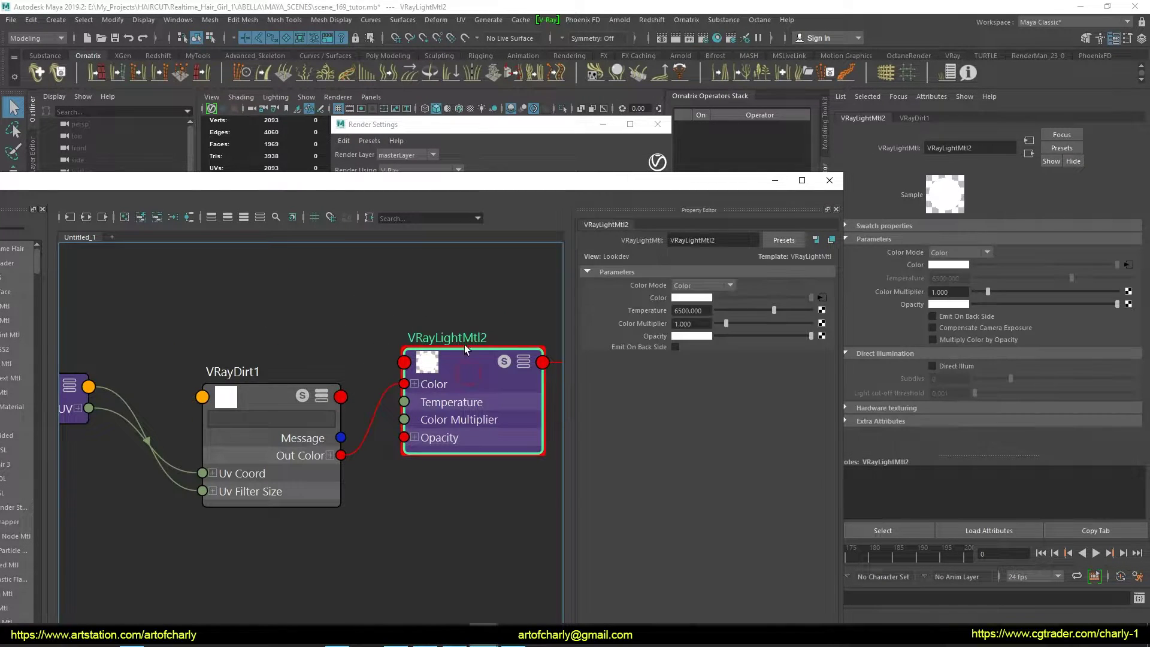
pyautogui.keyDown('alt'); pyautogui.moveTo(458, 326); pyautogui.dragTo(423, 283, button='middle'); pyautogui.keyUp('alt')
pyautogui.click(236, 345)
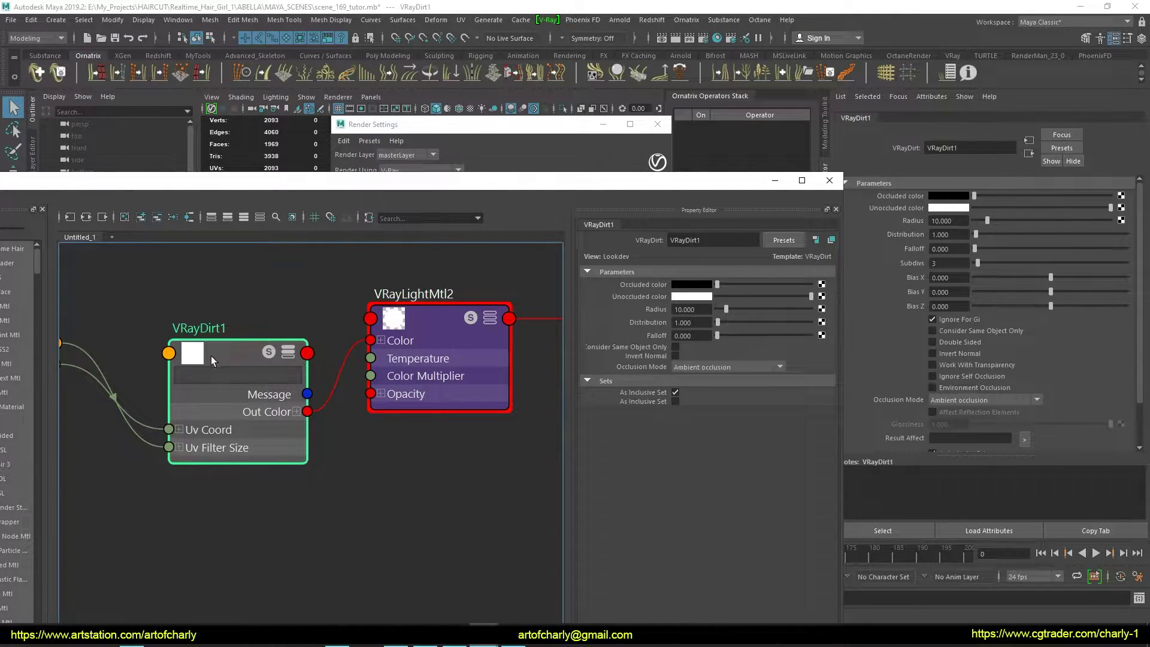
pyautogui.keyDown('alt'); pyautogui.moveTo(308, 300); pyautogui.dragTo(272, 293, button='middle'); pyautogui.keyUp('alt')
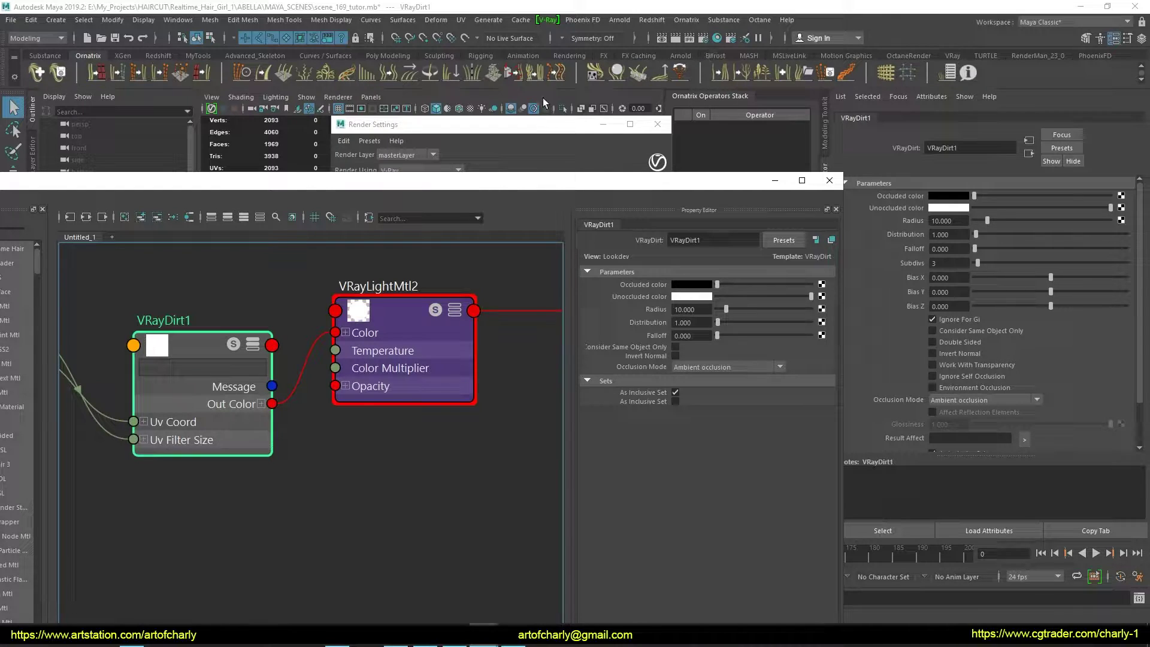
# Connect VRayDirt1 into the AO1 render element's Texture field.
pyautogui.click(549, 124)
pyautogui.click(537, 230)
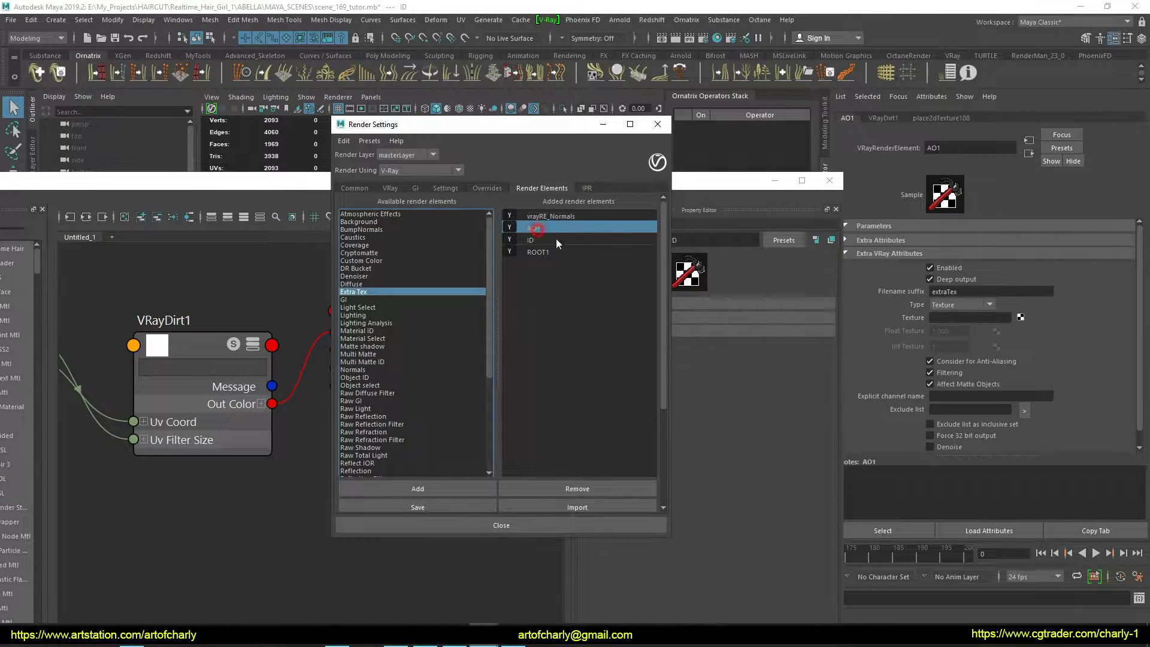
pyautogui.click(193, 354)
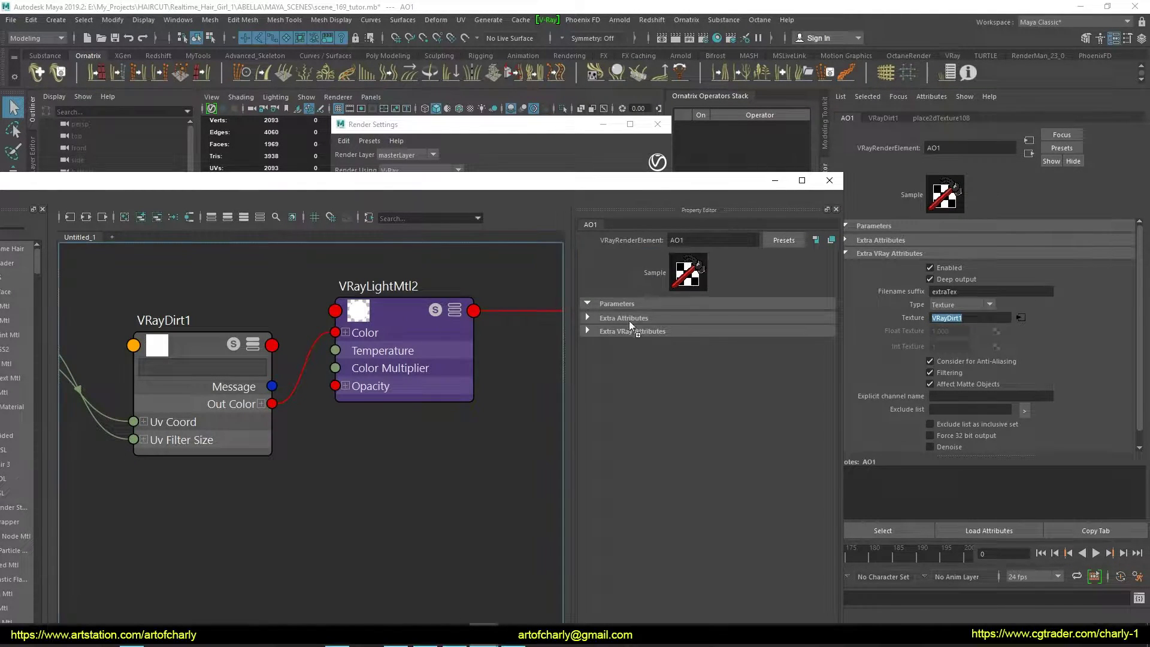
pyautogui.moveTo(916, 323); pyautogui.dragTo(932, 325, button='middle')
pyautogui.click(1008, 316)
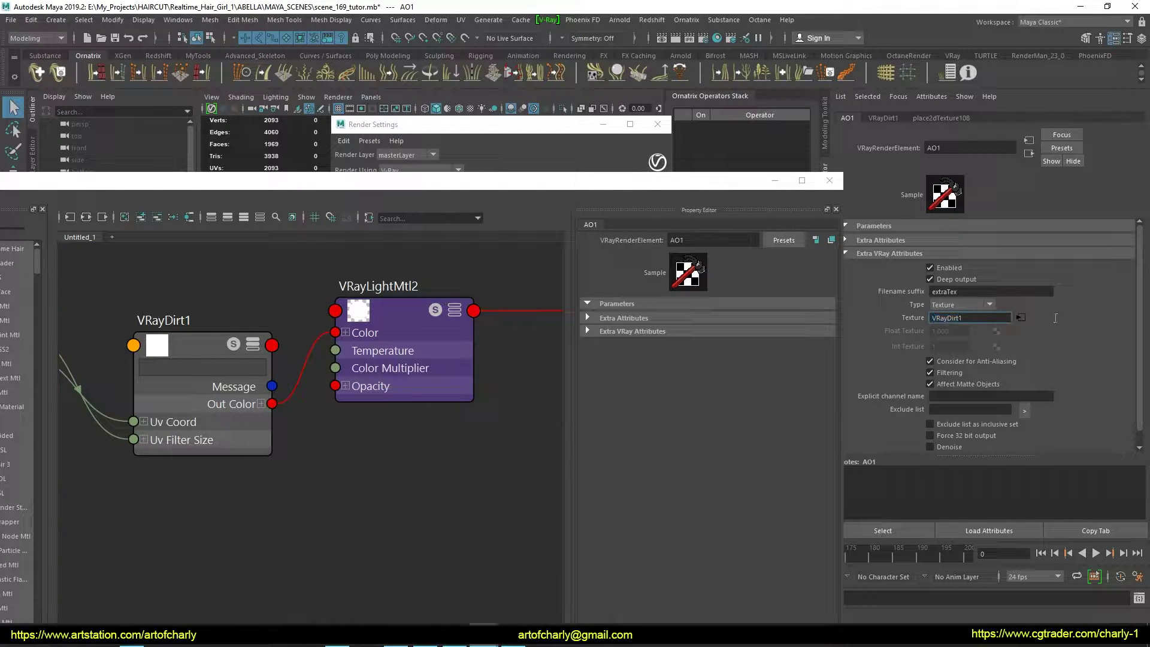
# Select the ID render element and bring up the ID_MAP material's options.
pyautogui.click(558, 154)
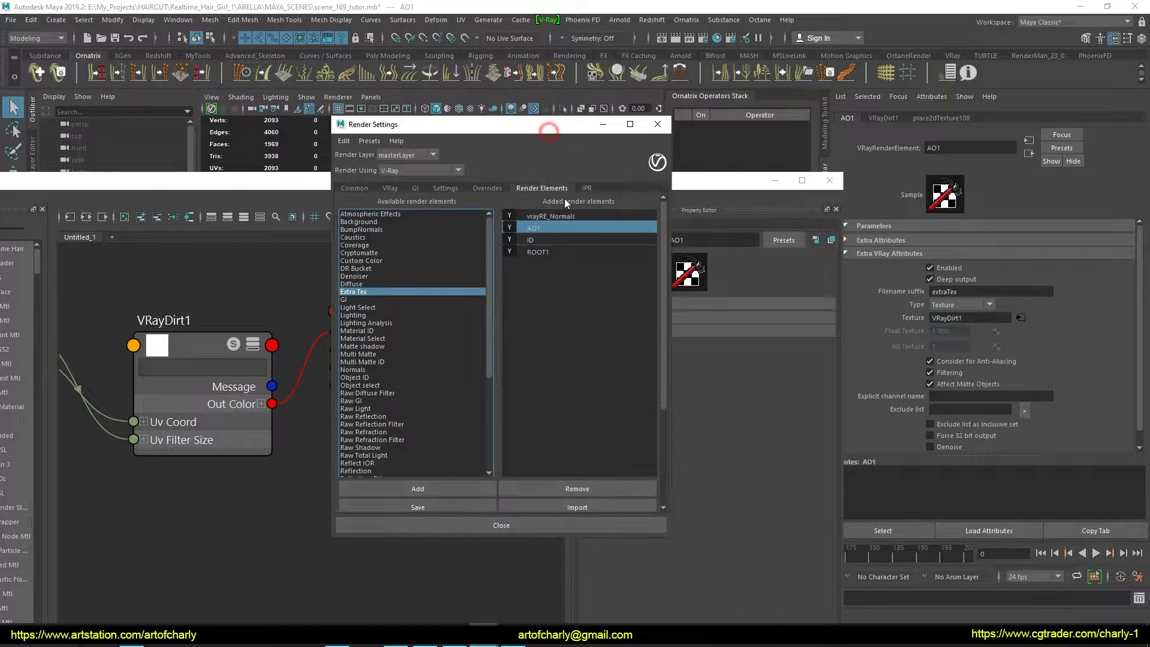
pyautogui.click(558, 252)
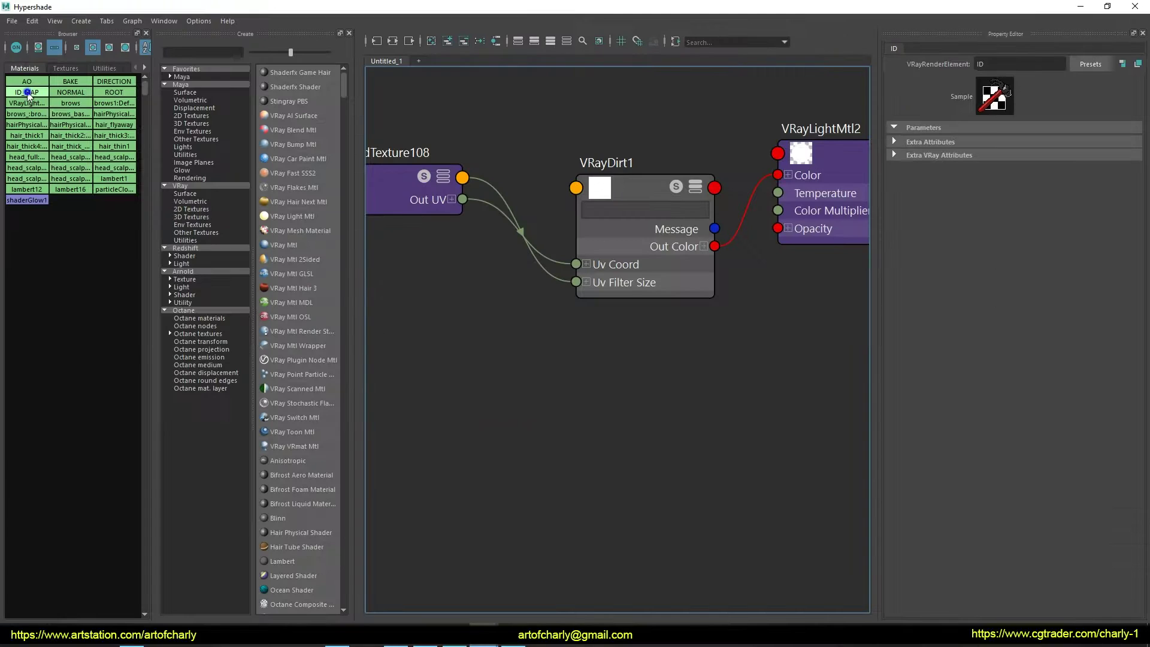
pyautogui.rightClick(28, 95)
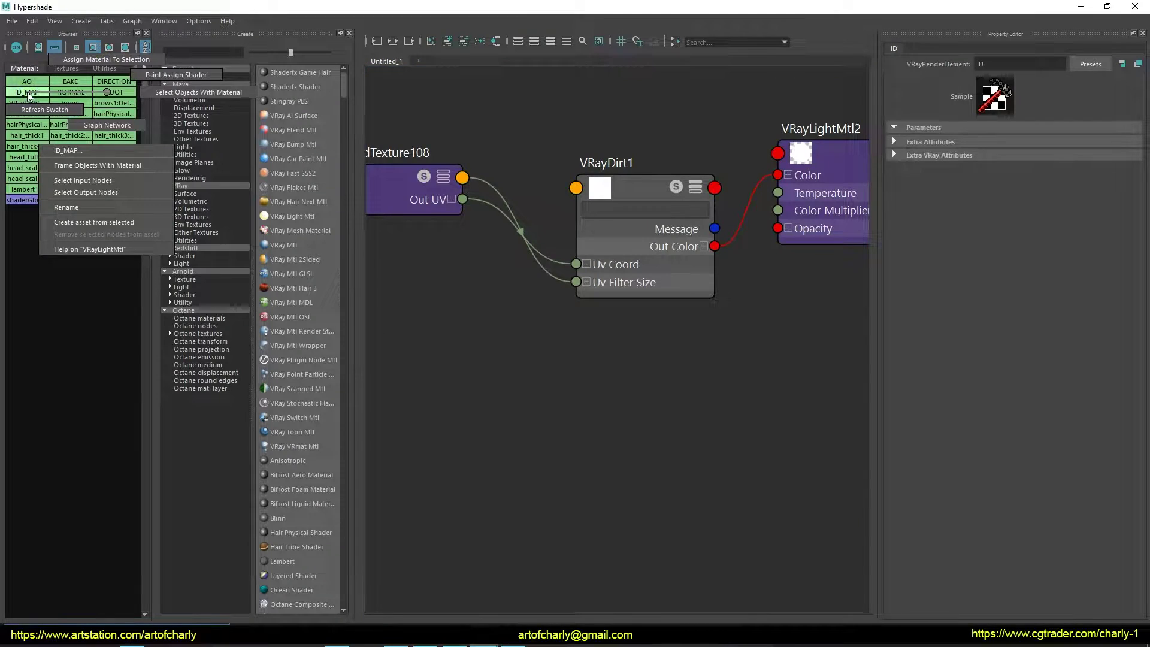
# Graph the ID_MAP shading network and select its ramp1 texture.
pyautogui.click(96, 123)
pyautogui.scroll(3, 546, 341)
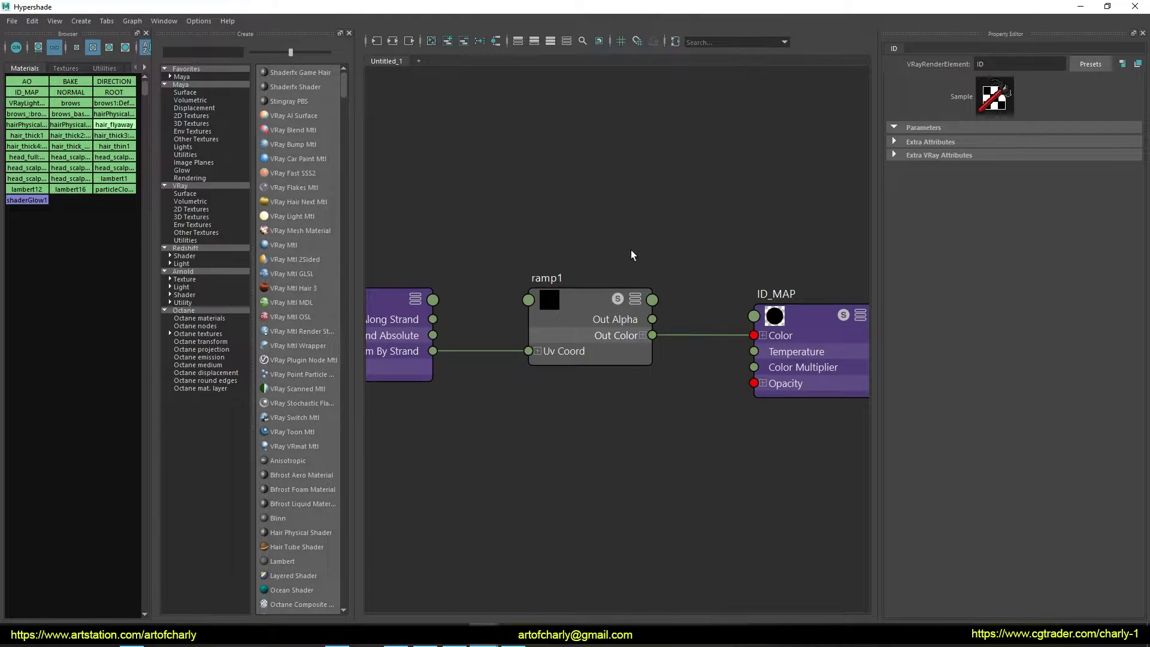
pyautogui.keyDown('alt'); pyautogui.moveTo(602, 256); pyautogui.dragTo(515, 276, button='middle'); pyautogui.keyUp('alt')
pyautogui.click(594, 326)
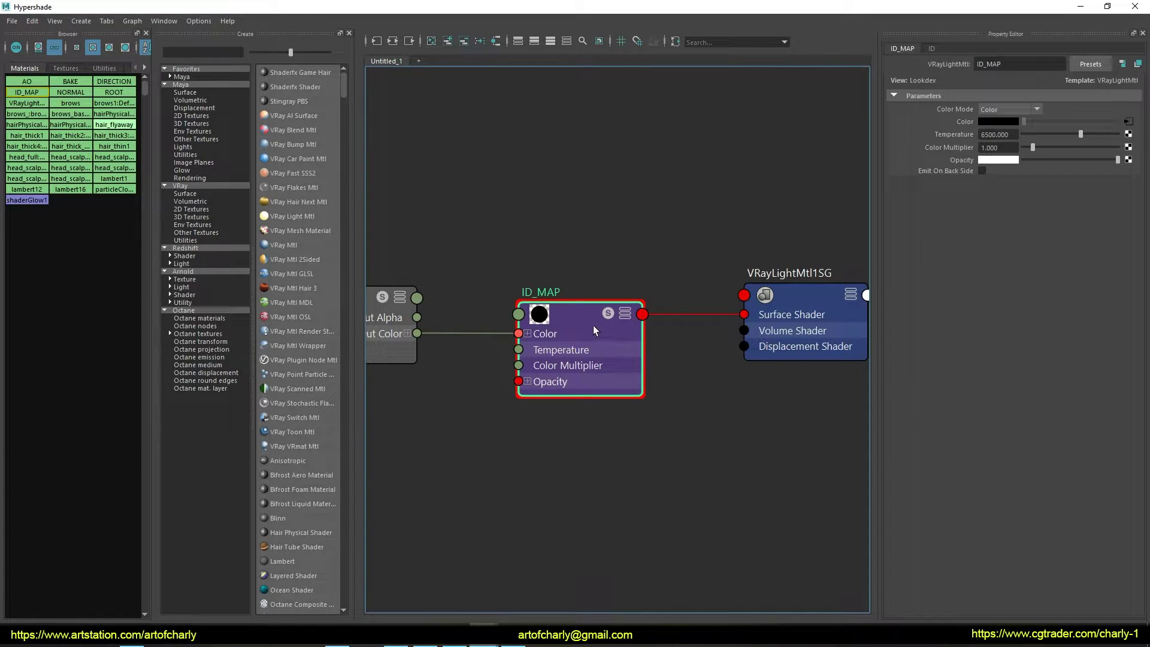
pyautogui.keyDown('alt'); pyautogui.moveTo(613, 223); pyautogui.dragTo(809, 210, button='middle'); pyautogui.keyUp('alt')
pyautogui.click(504, 259)
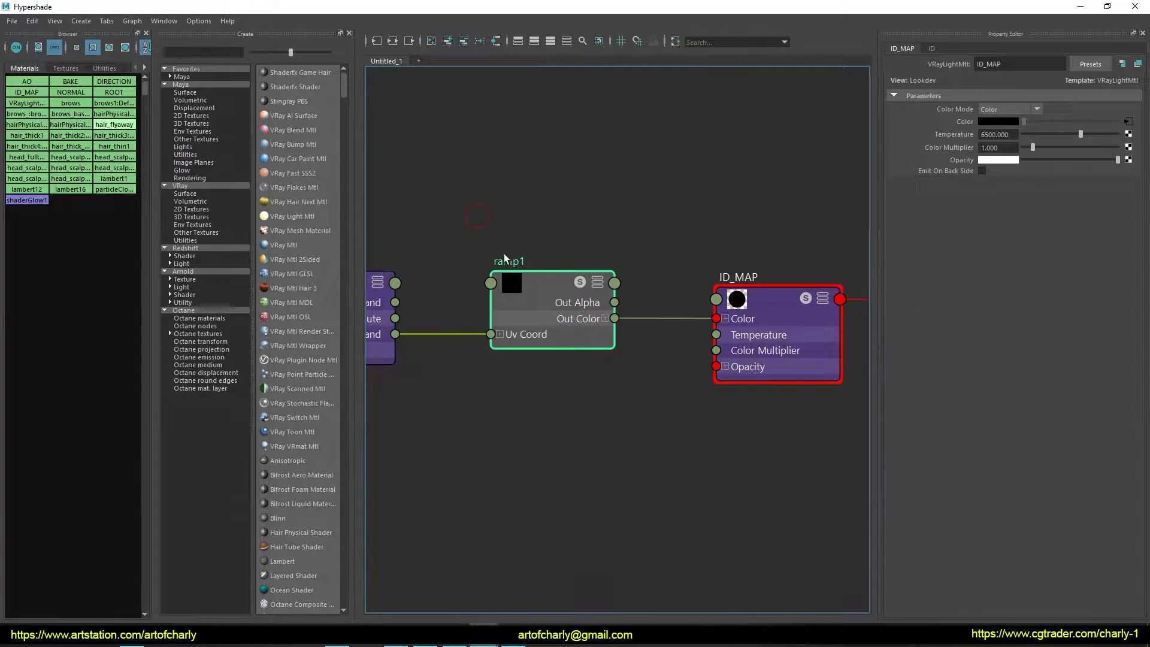
pyautogui.keyDown('alt'); pyautogui.moveTo(612, 210); pyautogui.dragTo(673, 219, button='middle'); pyautogui.keyUp('alt')
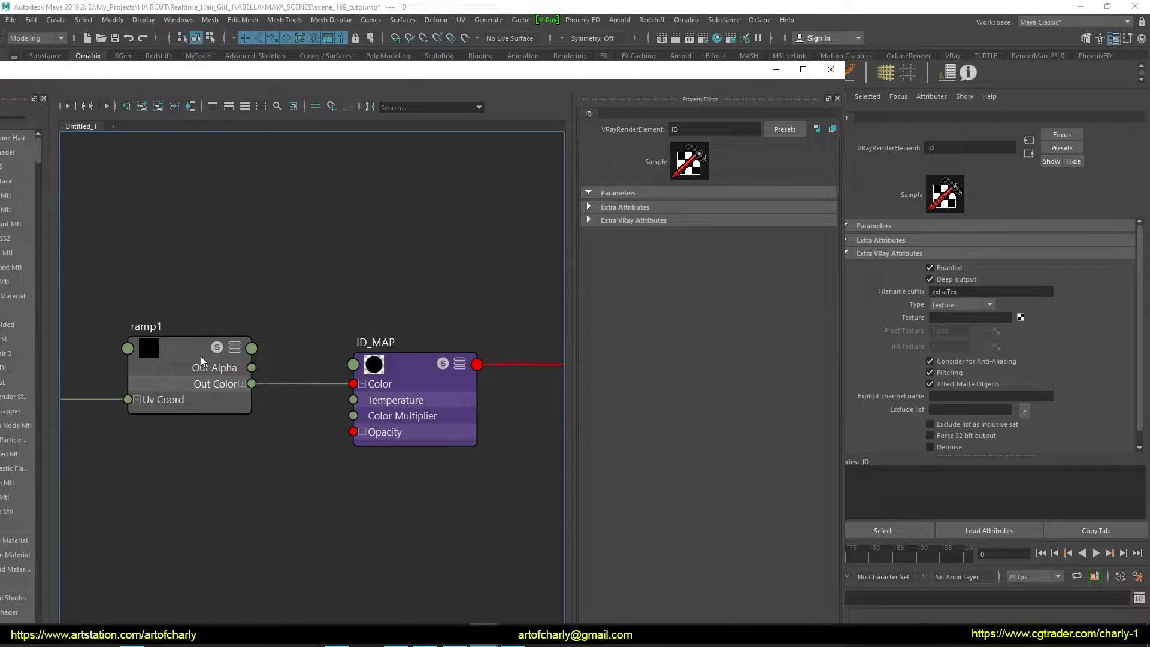
# Connect ramp1 to the ID render element's Texture, then select the ROOT1 element.
pyautogui.moveTo(260, 316); pyautogui.dragTo(935, 319, button='middle')
pyautogui.moveTo(692, 77); pyautogui.dragTo(832, 311)
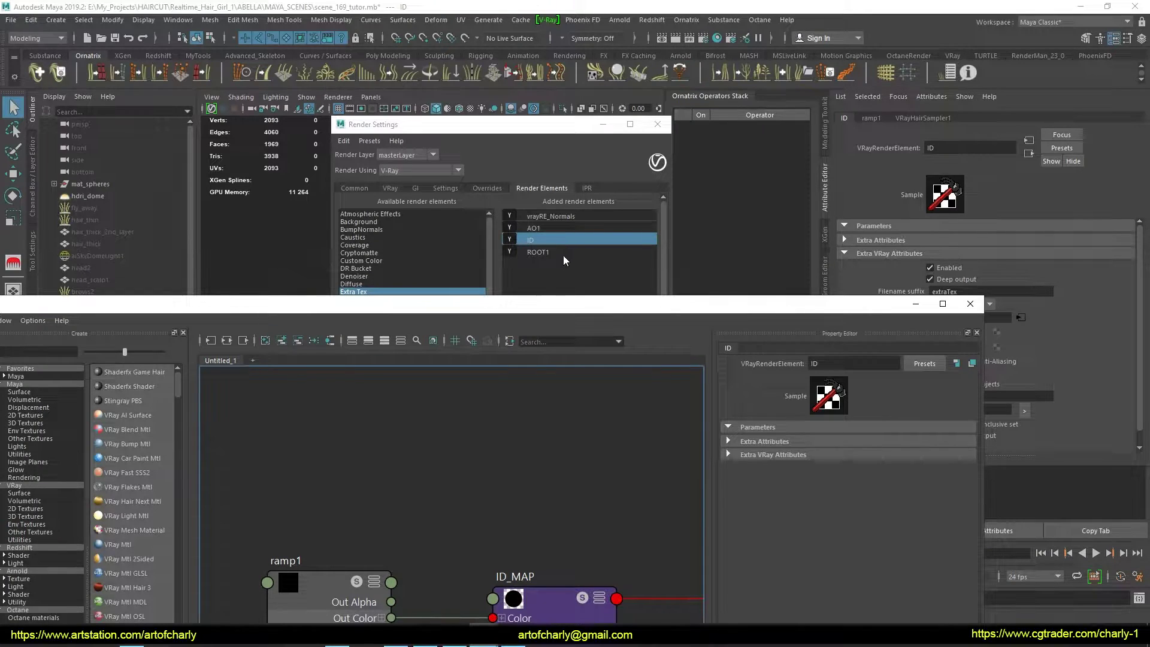
pyautogui.click(548, 259)
pyautogui.moveTo(695, 304); pyautogui.dragTo(801, 68)
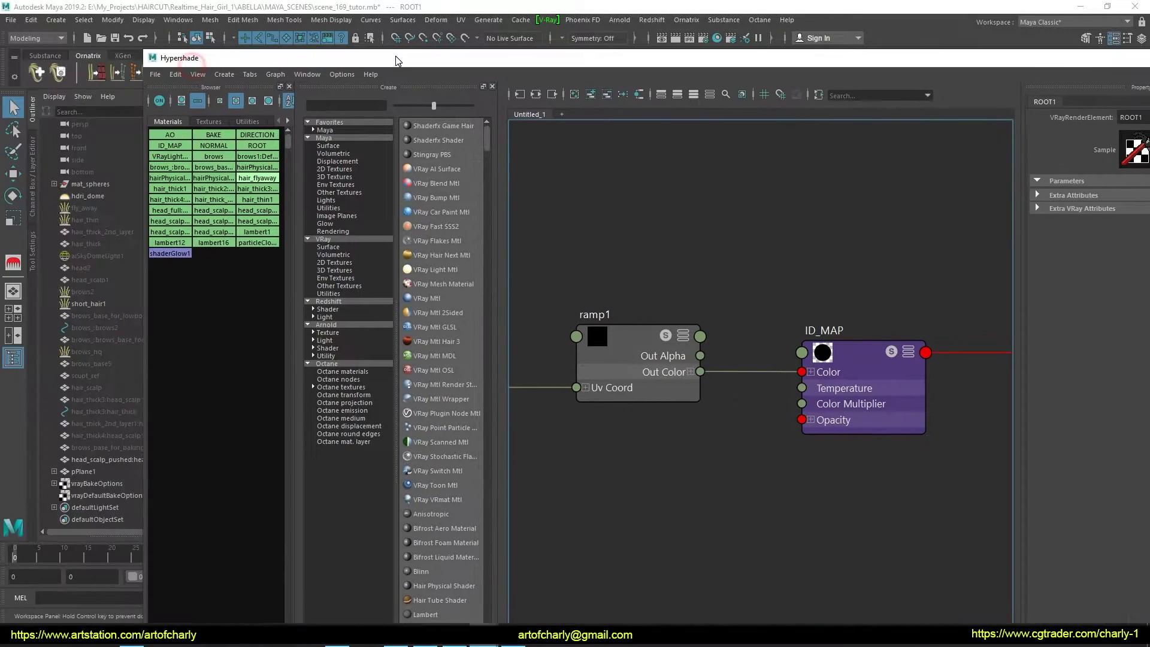
# Graph the ROOT network, connect ramp2 to ROOT1's Texture, and render with V-Ray.
pyautogui.moveTo(194, 71); pyautogui.dragTo(293, 62)
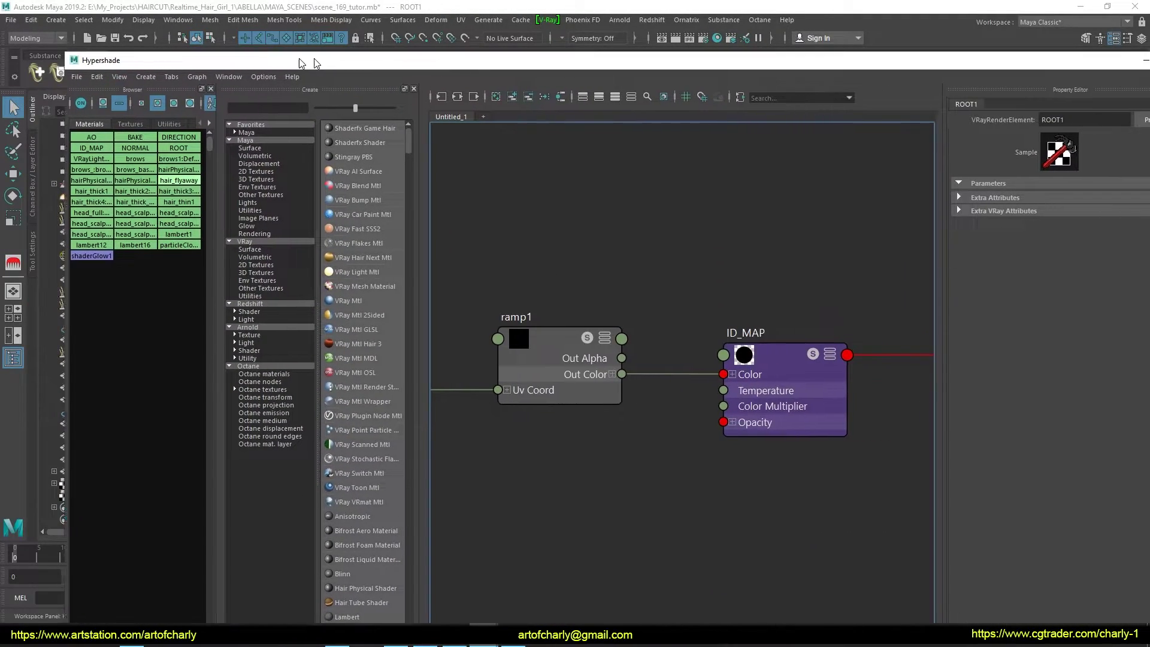
pyautogui.moveTo(152, 146)
pyautogui.mouseDown(button='right')
pyautogui.moveTo(175, 181)
pyautogui.moveTo(165, 179)
pyautogui.mouseUp(button='right')
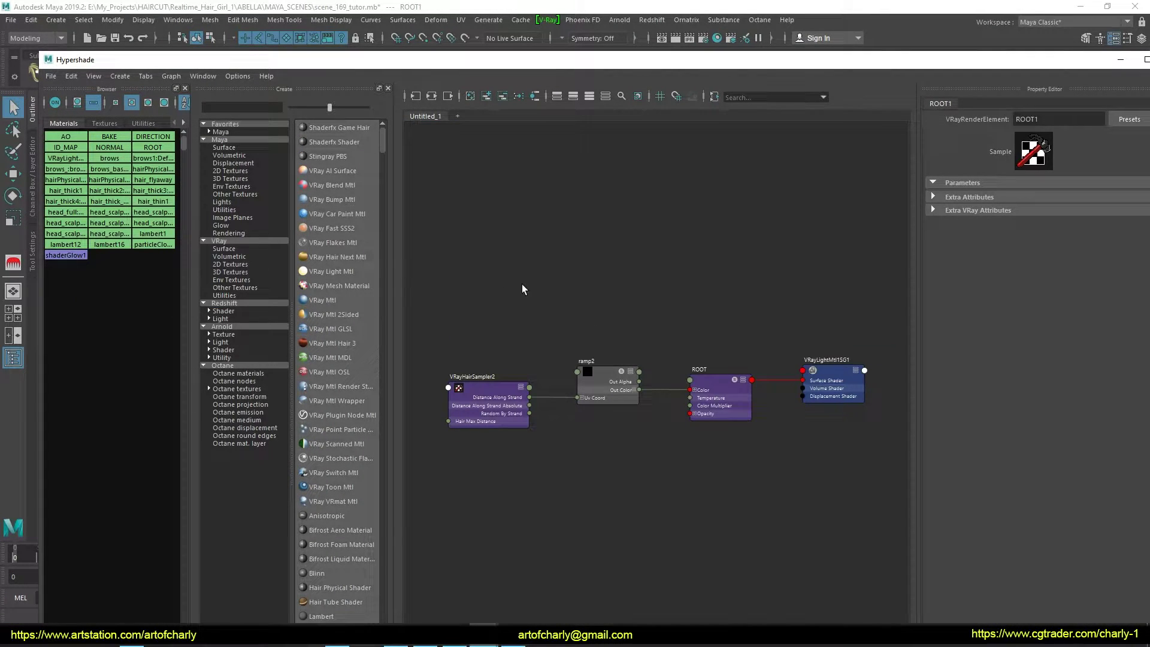
pyautogui.moveTo(719, 59); pyautogui.dragTo(355, 95)
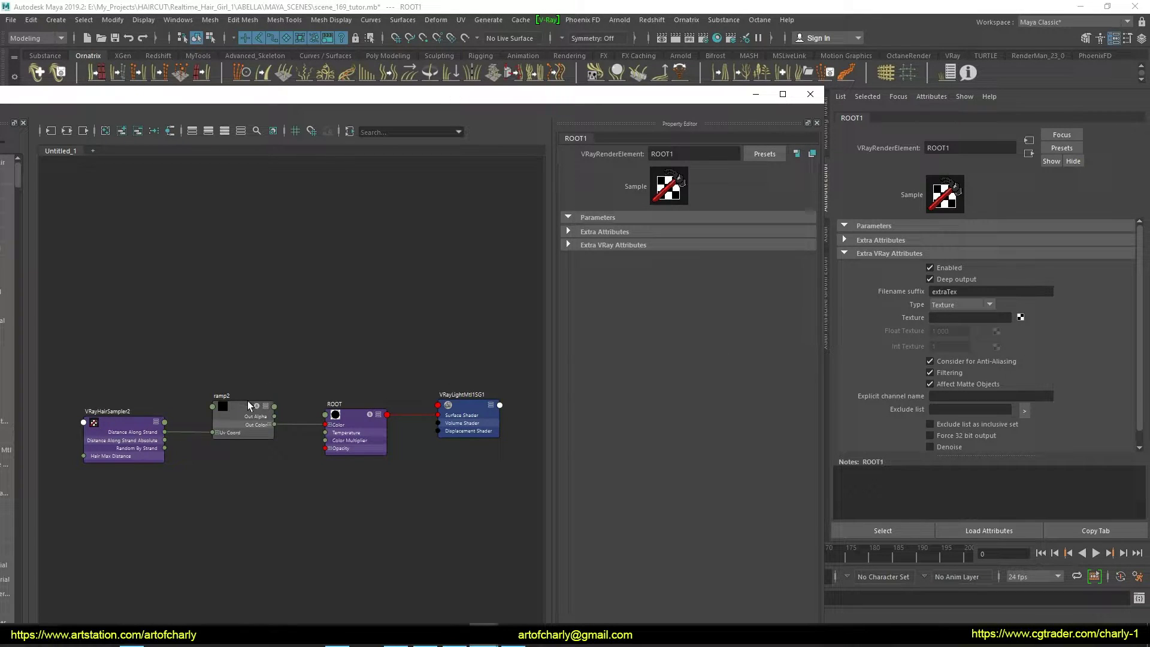
pyautogui.moveTo(233, 405); pyautogui.dragTo(916, 324, button='middle')
pyautogui.click(675, 38)
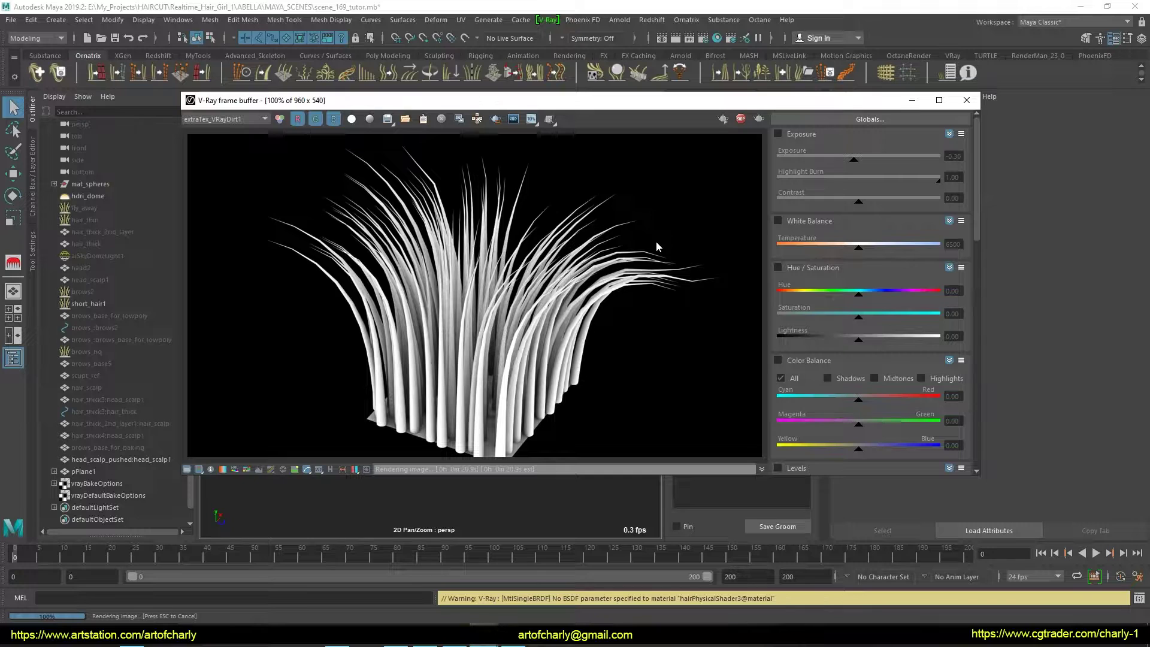
# Review the extraTex_ramp1, extraTex_ramp2, Alpha and RGB passes in the V-Ray frame buffer.
pyautogui.click(260, 123)
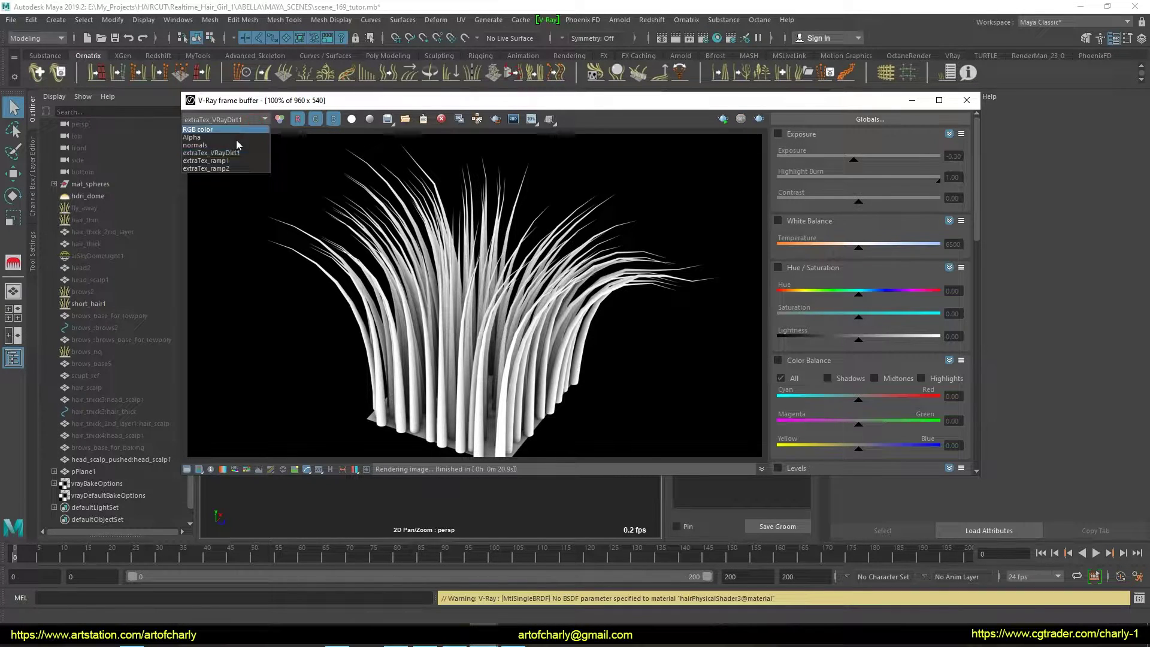
pyautogui.click(232, 157)
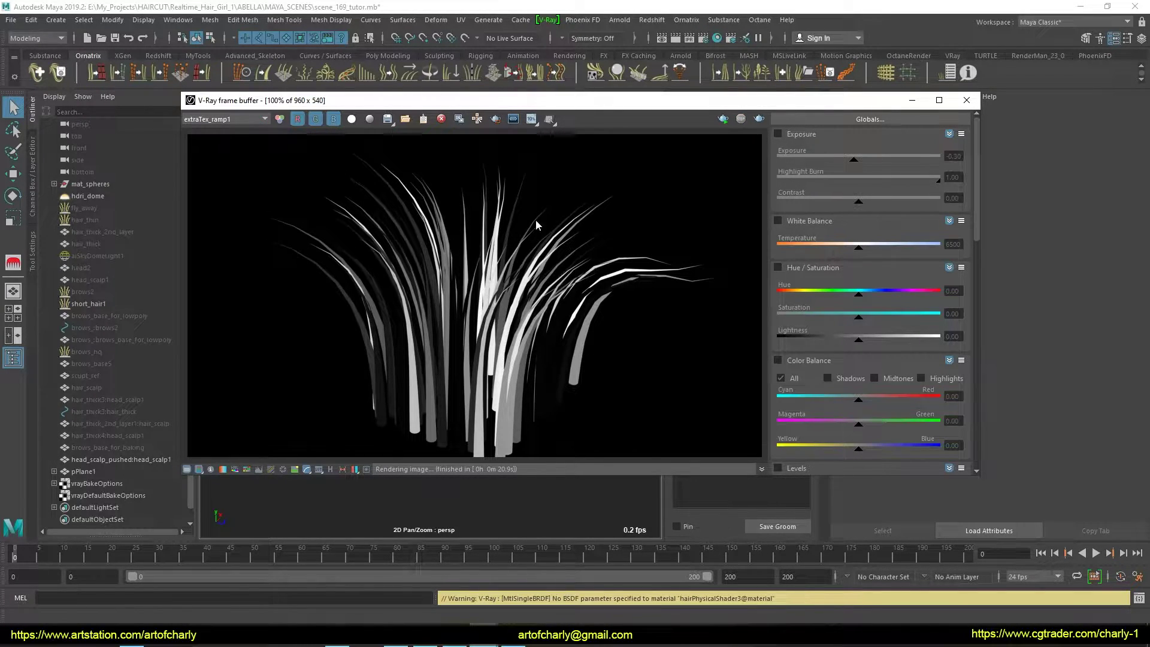
pyautogui.click(233, 123)
pyautogui.click(218, 171)
pyautogui.click(243, 123)
pyautogui.click(226, 169)
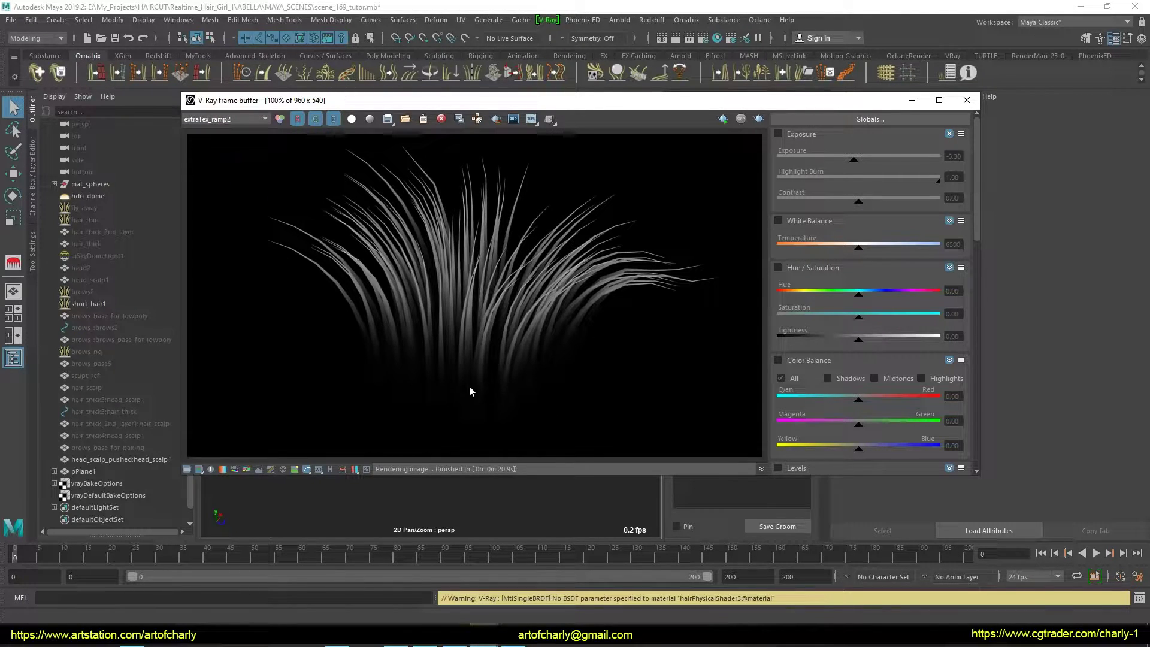
pyautogui.click(240, 119)
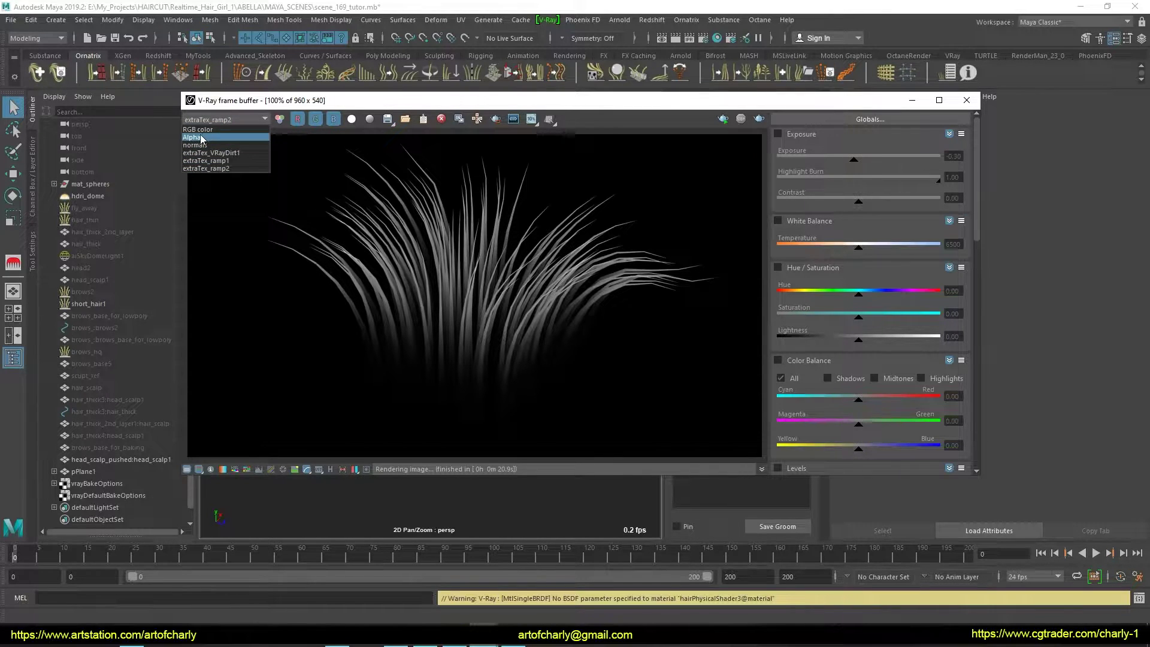
pyautogui.click(200, 137)
pyautogui.click(209, 131)
pyautogui.click(226, 119)
pyautogui.click(206, 169)
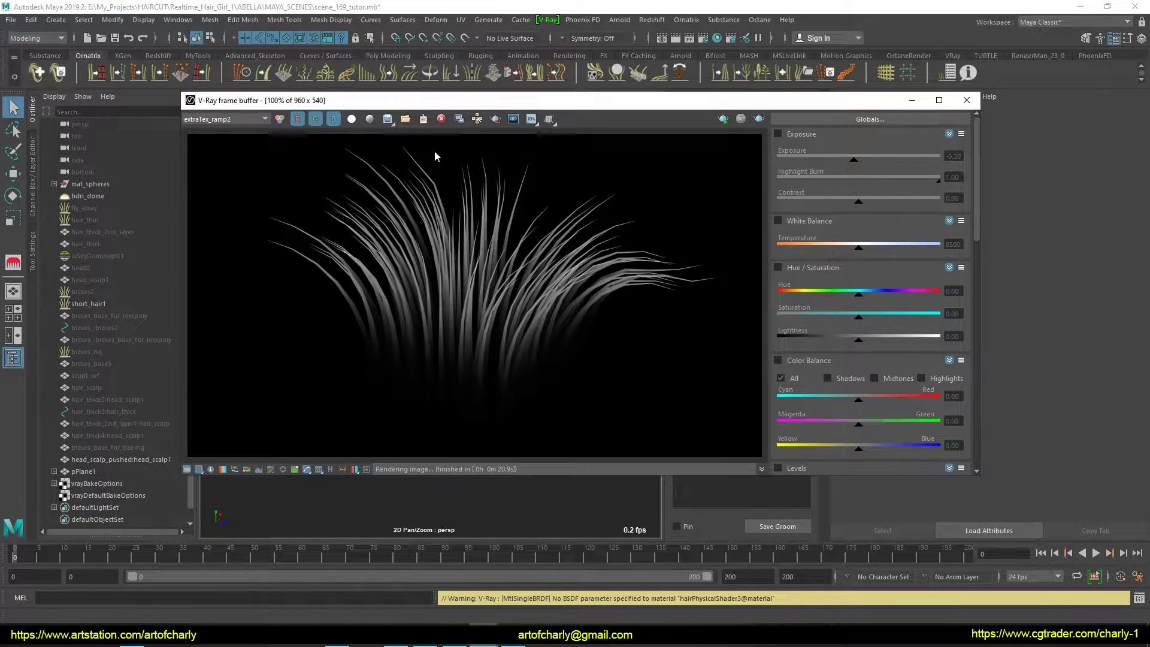
# Choose Save to separate files for the render passes and check the image file types.
pyautogui.click(388, 118)
pyautogui.click(388, 119)
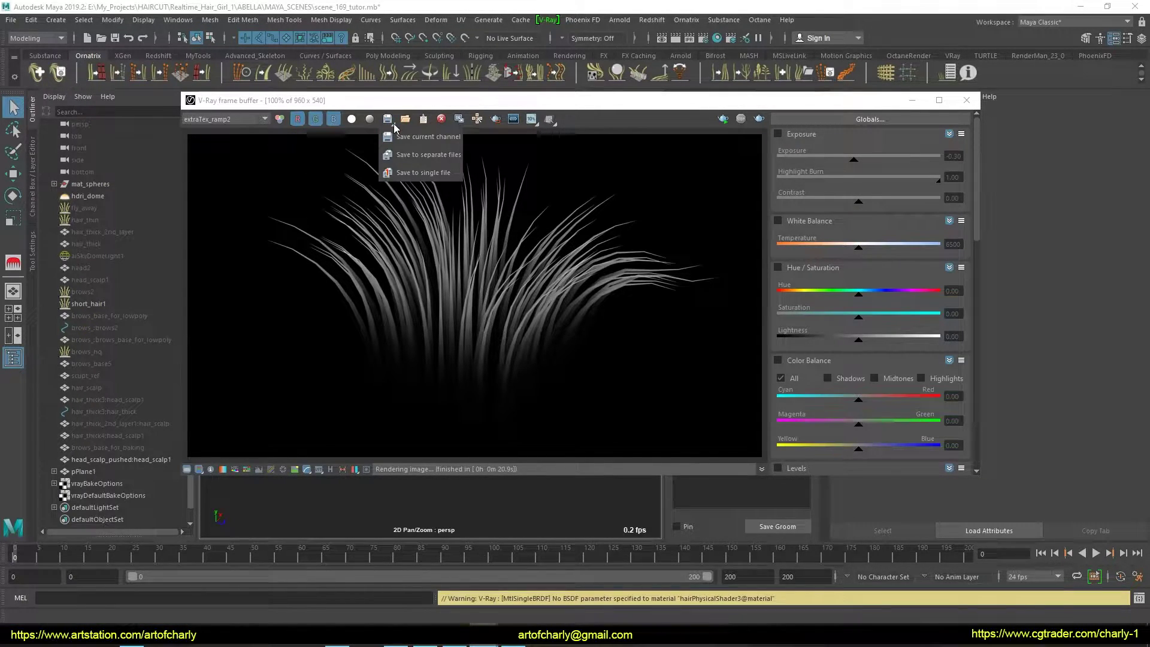
pyautogui.click(426, 159)
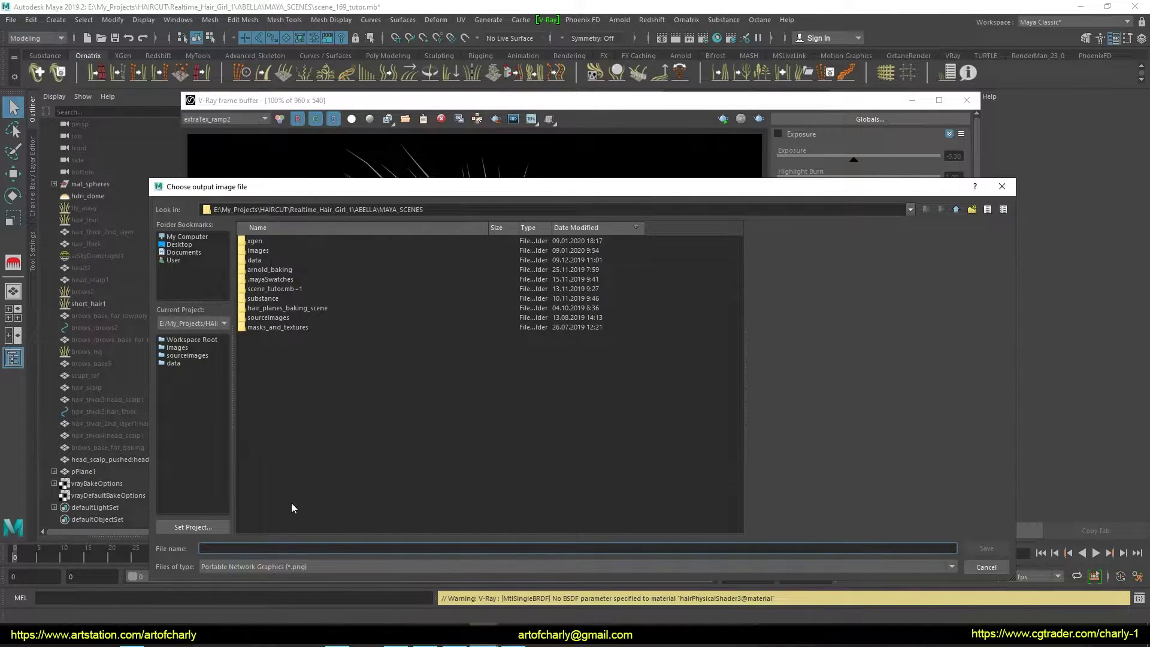
pyautogui.click(281, 564)
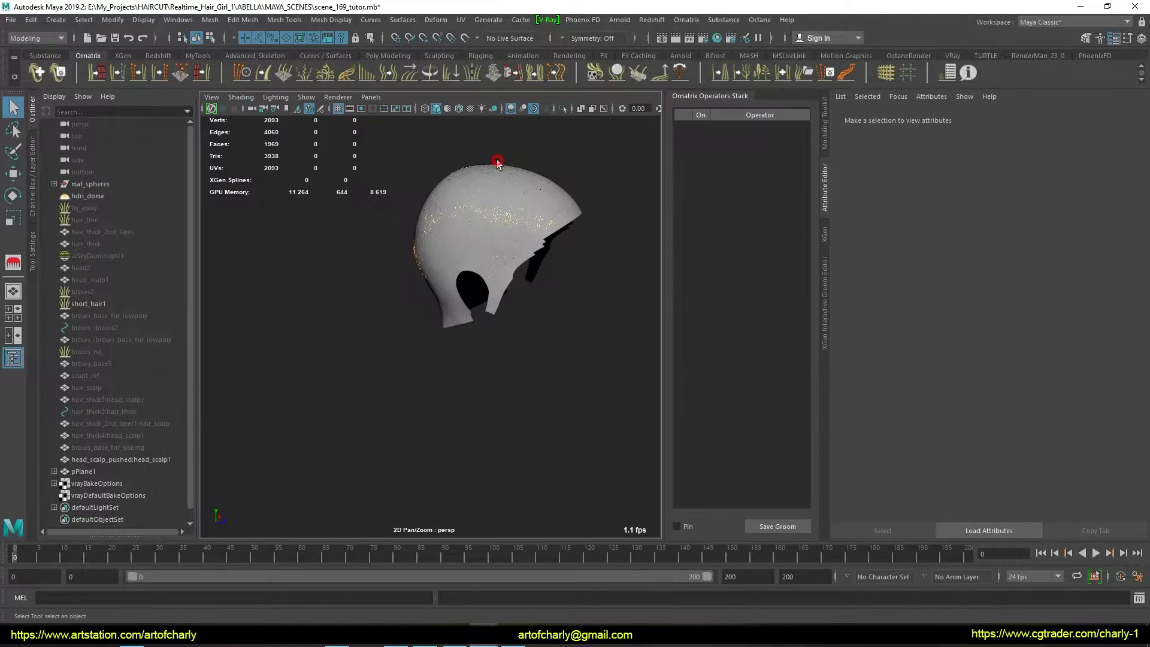
pyautogui.click(497, 163)
# Orbit around the short_hair1 cap and add a Mesh From Strands operator to its stack.
pyautogui.keyDown('alt'); pyautogui.moveTo(497, 163); pyautogui.dragTo(456, 251); pyautogui.keyUp('alt')
pyautogui.scroll(5, 443, 259)
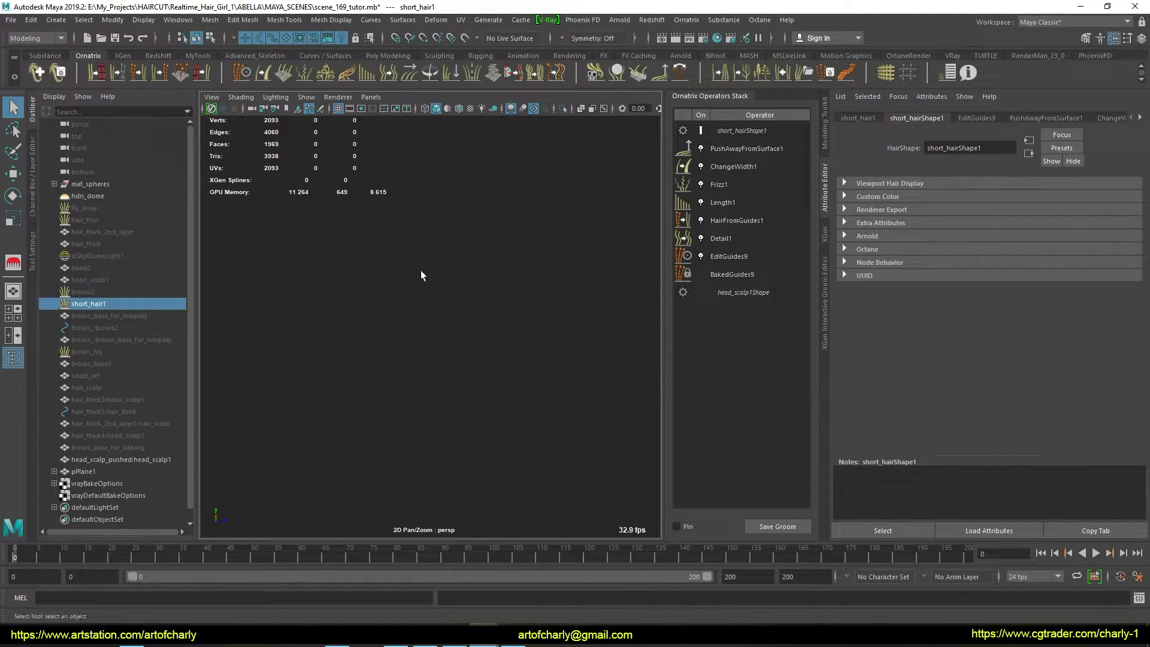
pyautogui.moveTo(419, 270)
pyautogui.keyDown('alt'); pyautogui.mouseDown()
pyautogui.moveTo(575, 294)
pyautogui.moveTo(455, 252)
pyautogui.mouseUp(); pyautogui.keyUp('alt')
pyautogui.keyDown('alt'); pyautogui.moveTo(455, 252); pyautogui.dragTo(442, 232, button='right'); pyautogui.keyUp('alt')
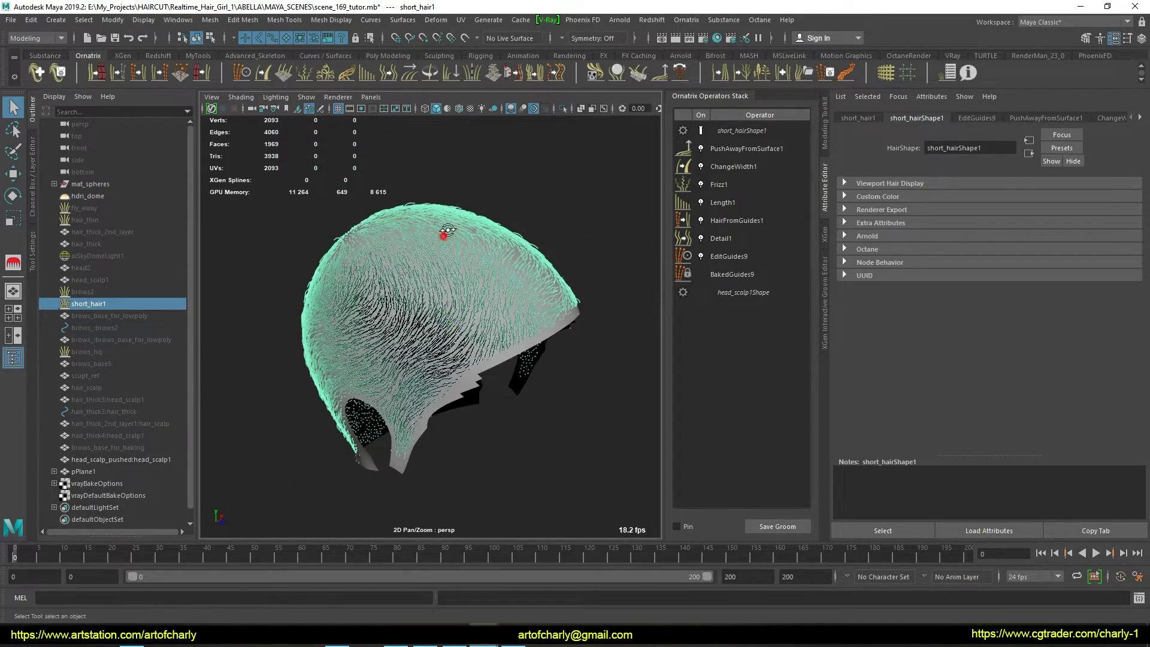
pyautogui.keyDown('alt'); pyautogui.moveTo(441, 231); pyautogui.dragTo(457, 218); pyautogui.keyUp('alt')
pyautogui.keyDown('alt'); pyautogui.moveTo(454, 265); pyautogui.dragTo(470, 255); pyautogui.keyUp('alt')
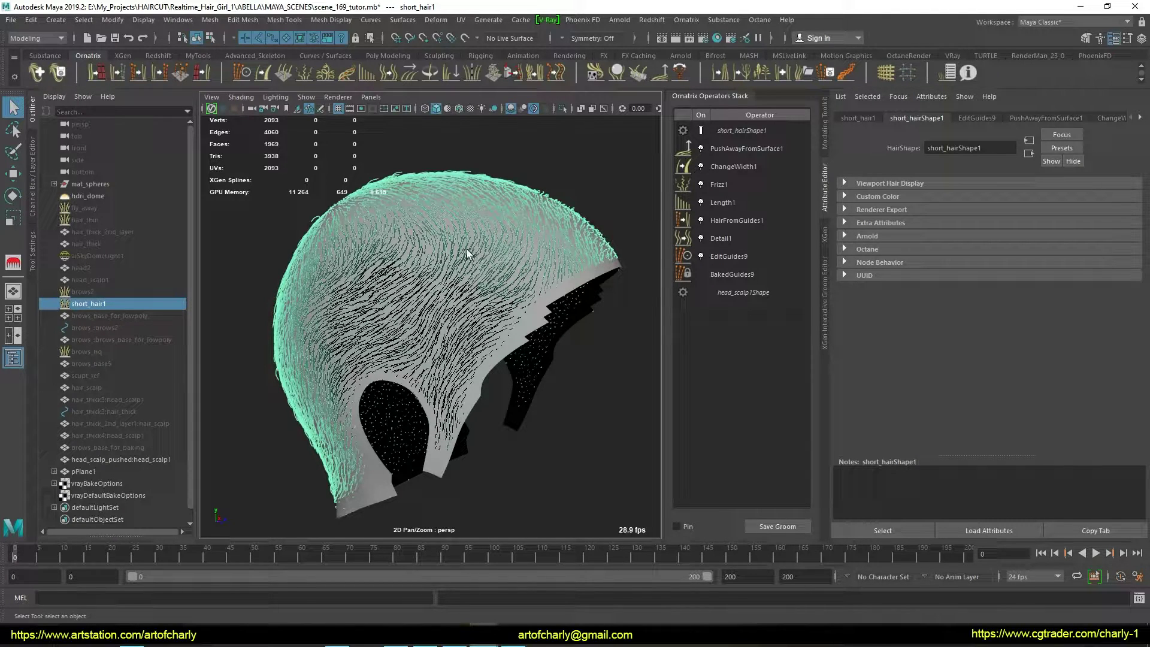
pyautogui.moveTo(469, 279)
pyautogui.keyDown('alt'); pyautogui.mouseDown()
pyautogui.moveTo(465, 251)
pyautogui.moveTo(472, 266)
pyautogui.mouseUp(); pyautogui.keyUp('alt')
pyautogui.moveTo(920, 251)
pyautogui.mouseDown()
pyautogui.moveTo(1000, 253)
pyautogui.moveTo(928, 240)
pyautogui.mouseUp()
pyautogui.moveTo(671, 150); pyautogui.dragTo(809, 180)
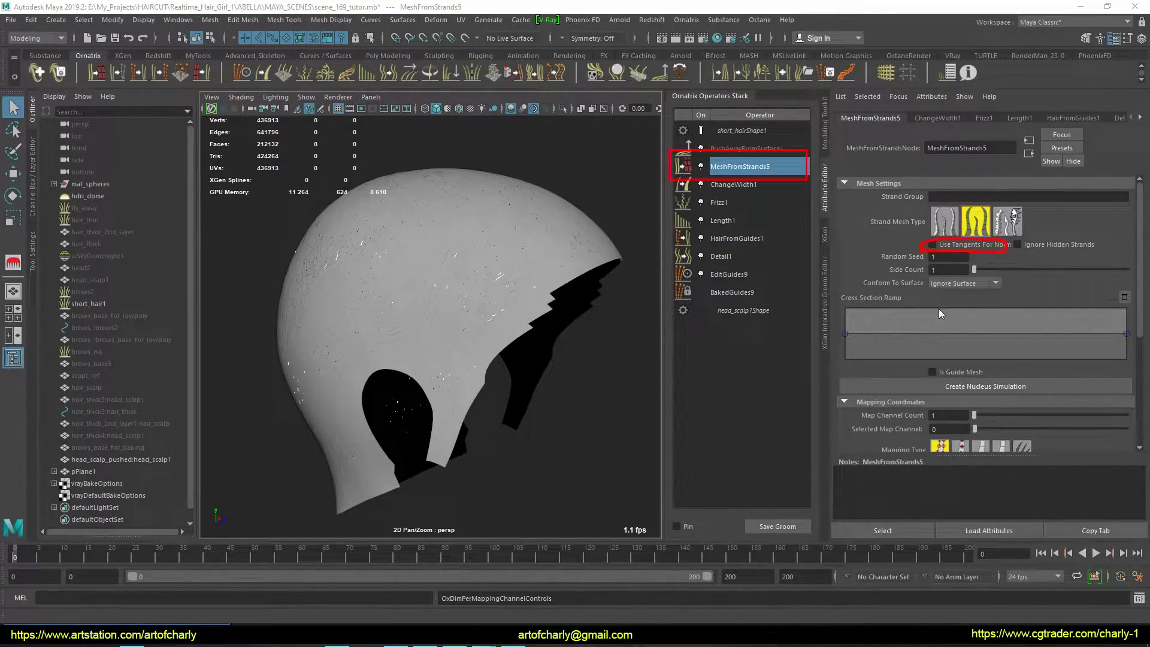
# Switch the scalp hair mesh to the first strand type and edit its Side Count.
pyautogui.press('Escape')
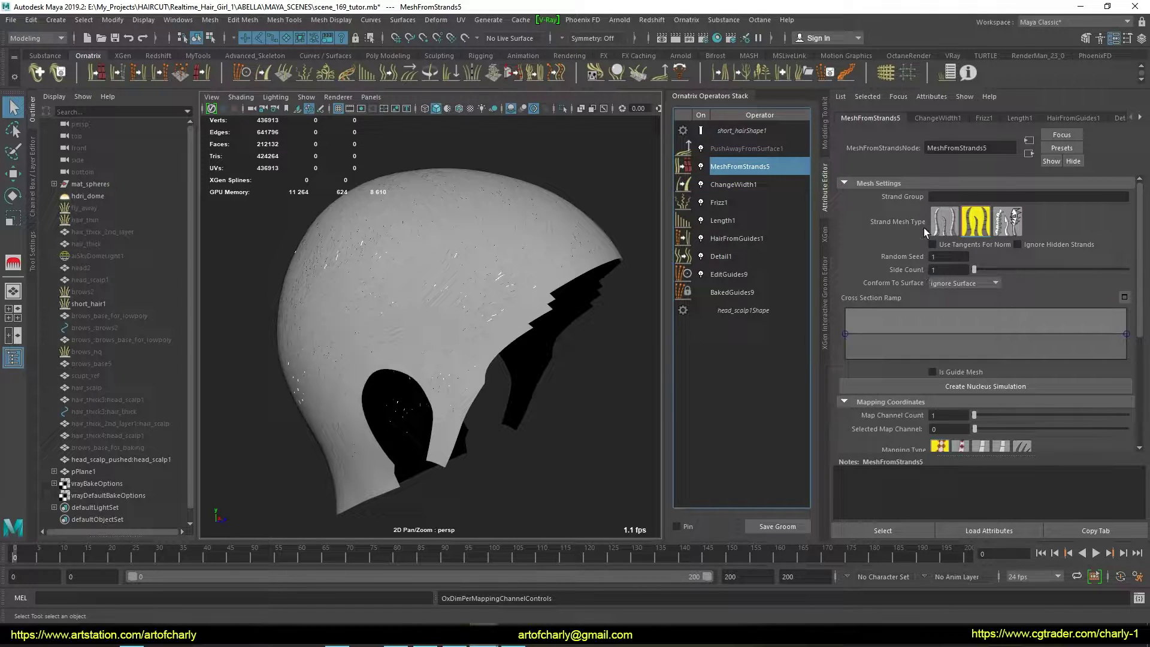
pyautogui.click(942, 221)
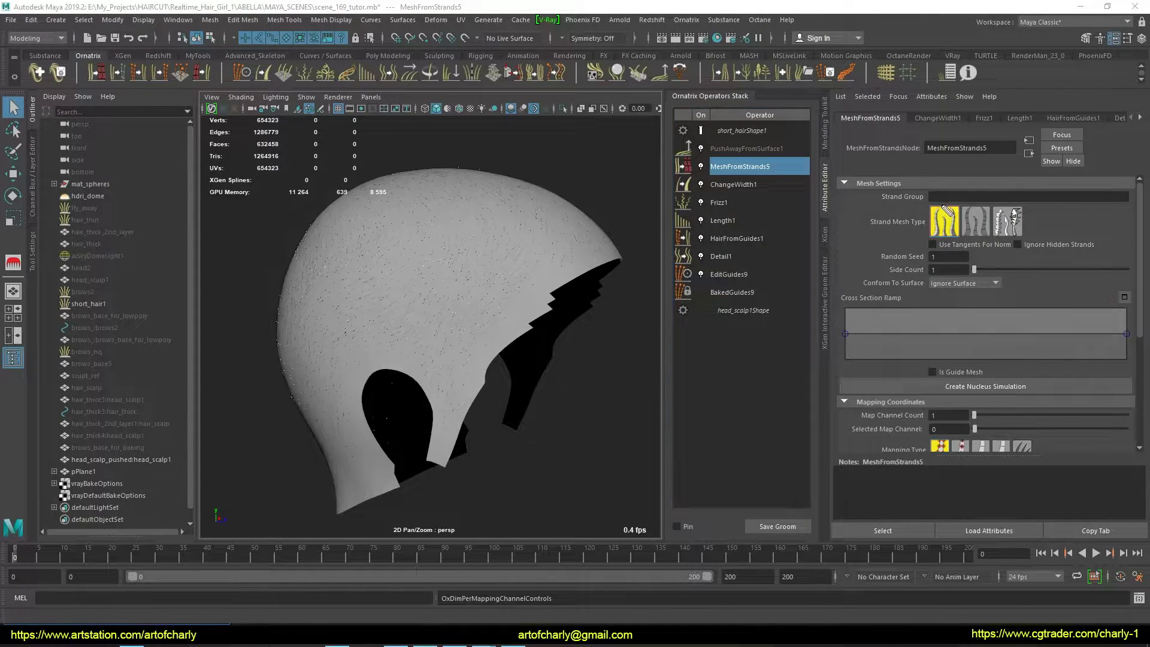
pyautogui.doubleClick(944, 269)
pyautogui.click(945, 269)
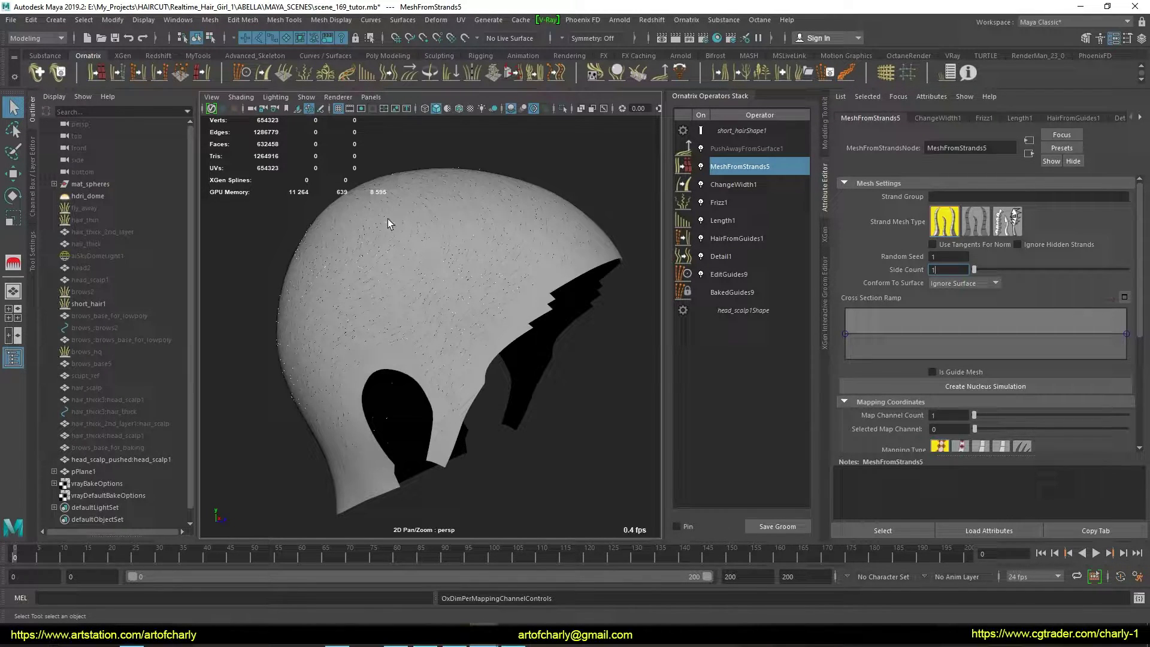
# Orbit around the head mesh to inspect its cut-out edges, then select the scalp mesh.
pyautogui.moveTo(471, 241)
pyautogui.keyDown('alt'); pyautogui.mouseDown()
pyautogui.moveTo(516, 250)
pyautogui.moveTo(462, 246)
pyautogui.mouseUp(); pyautogui.keyUp('alt')
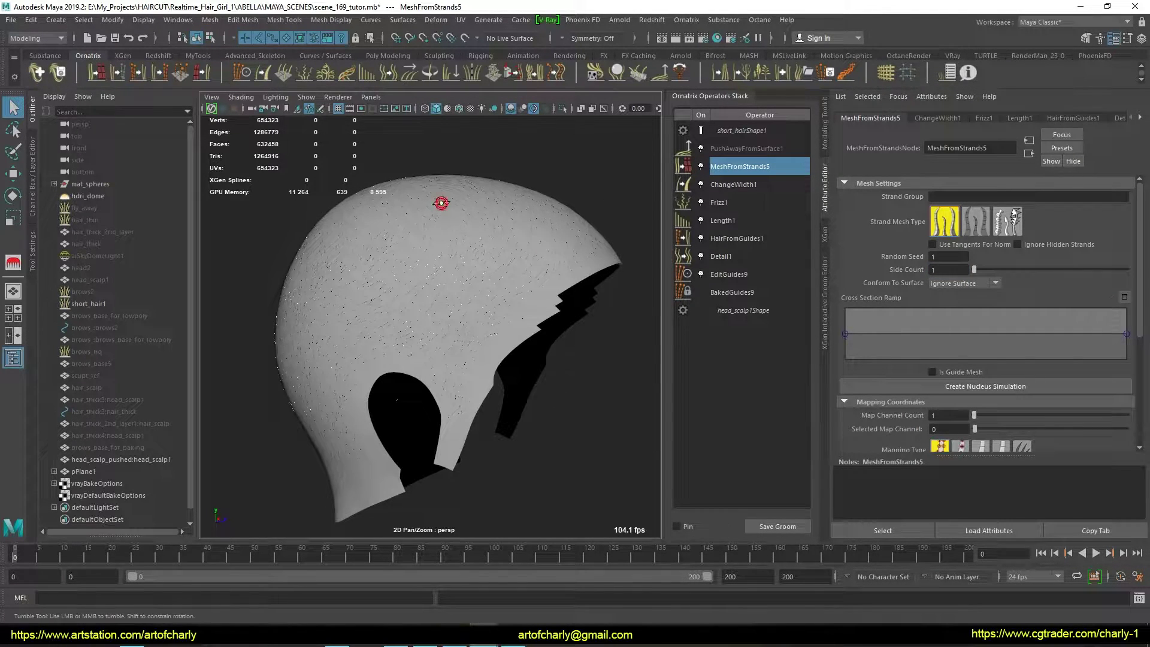
pyautogui.keyDown('alt'); pyautogui.moveTo(440, 197); pyautogui.dragTo(510, 203); pyautogui.keyUp('alt')
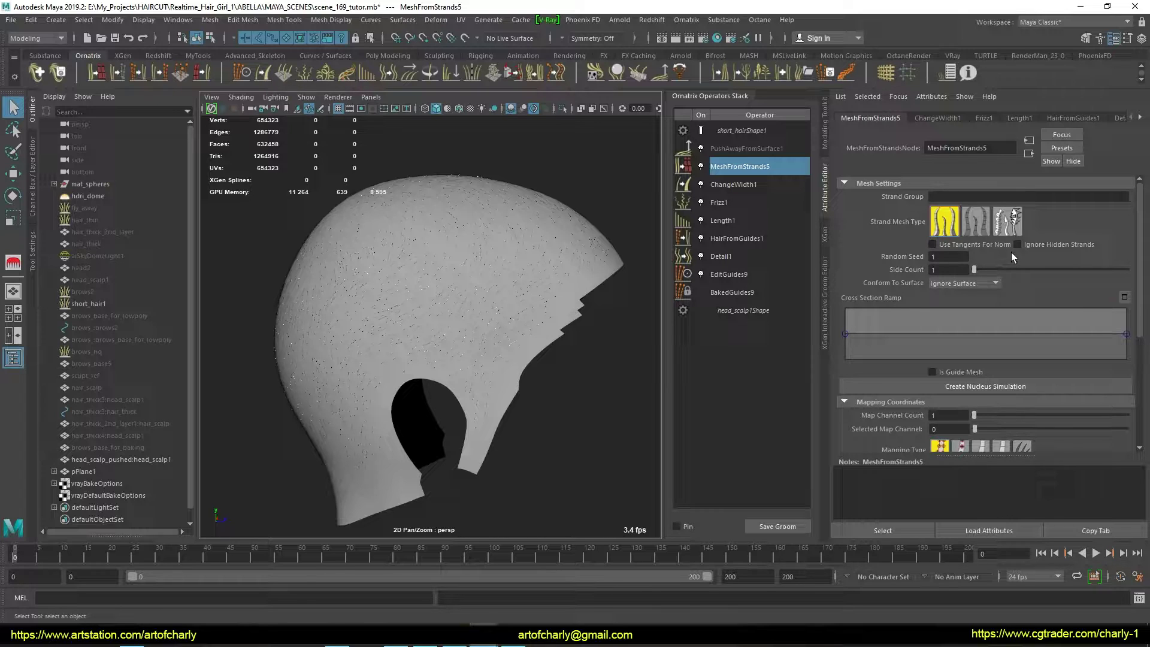
pyautogui.keyDown('alt'); pyautogui.moveTo(484, 316); pyautogui.dragTo(477, 310); pyautogui.keyUp('alt')
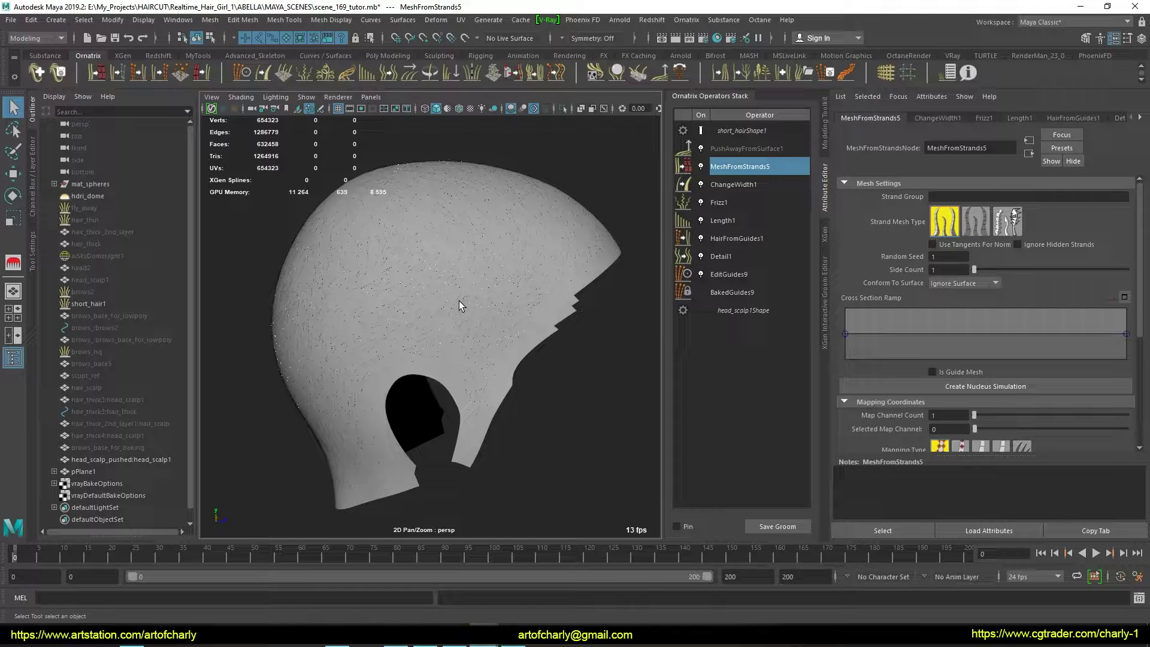
pyautogui.keyDown('alt'); pyautogui.moveTo(441, 195); pyautogui.dragTo(615, 333); pyautogui.keyUp('alt')
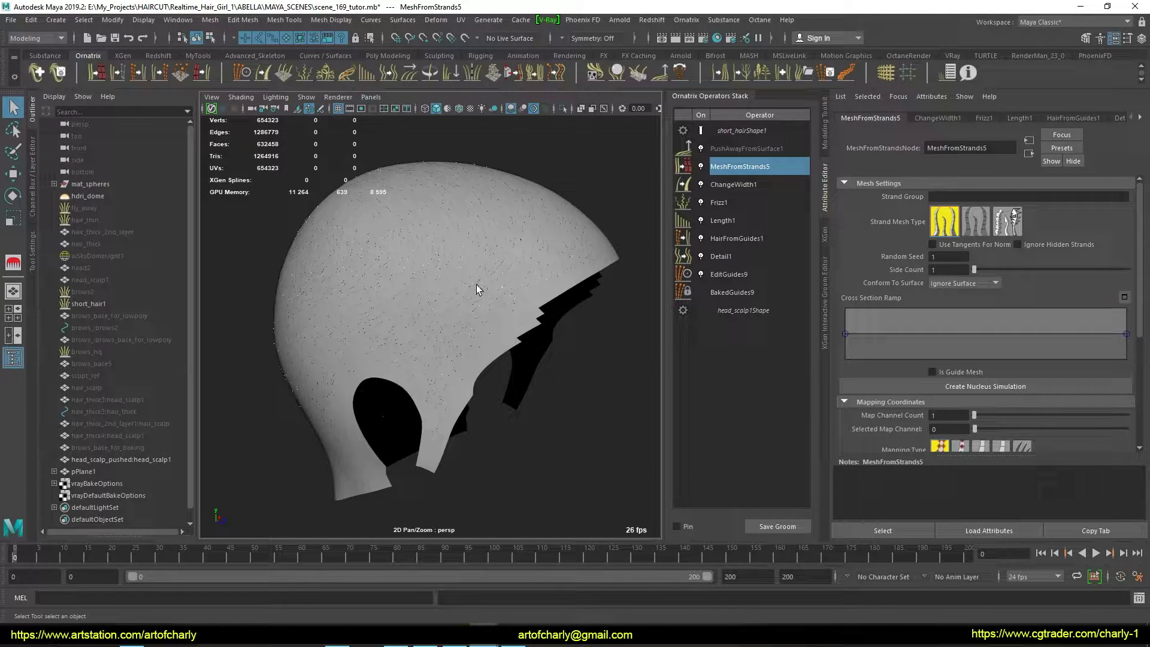
pyautogui.keyDown('alt'); pyautogui.moveTo(355, 262); pyautogui.dragTo(437, 243); pyautogui.keyUp('alt')
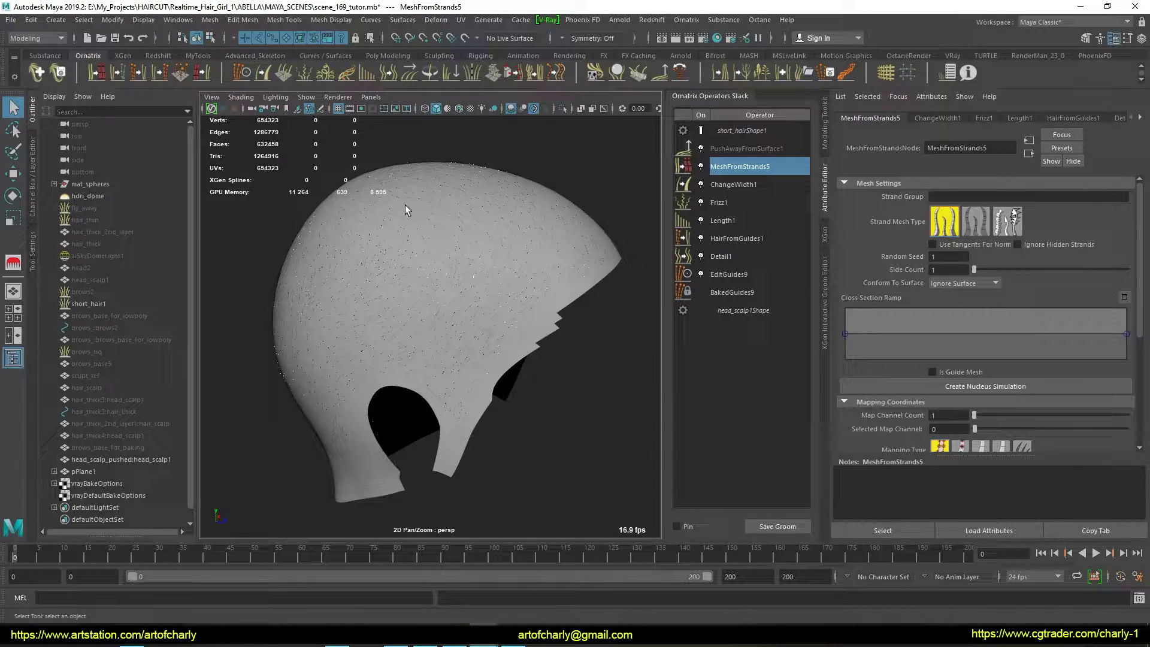
pyautogui.click(388, 480)
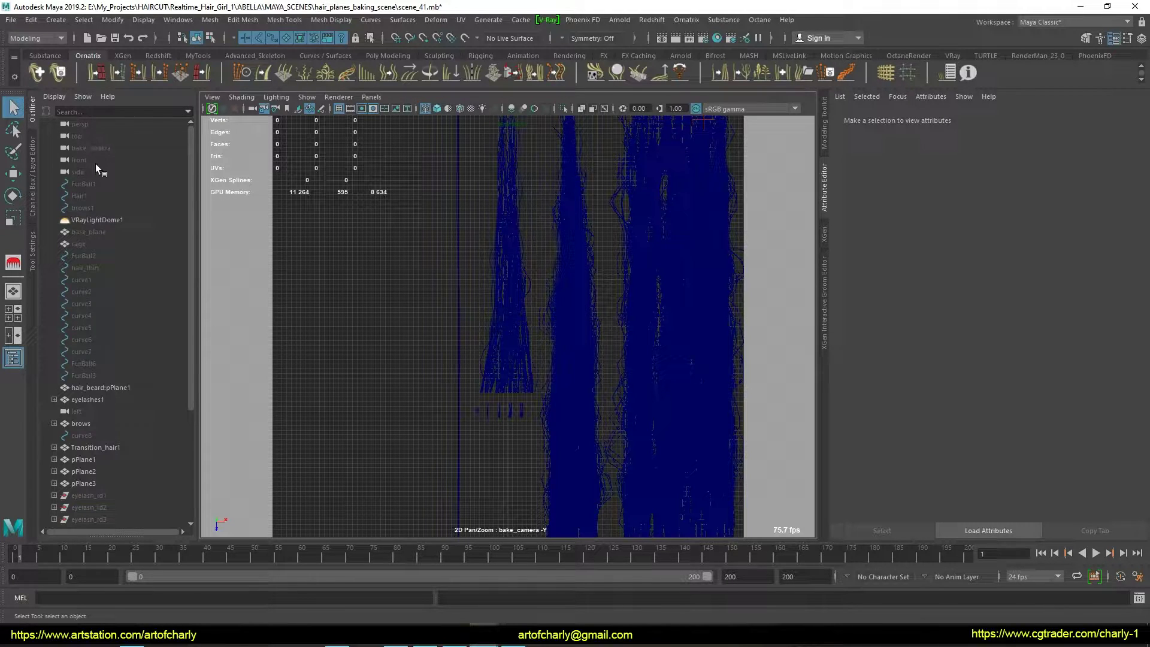
# Unlock bake_camera's Translate and Rotate channels in the Channel Box.
pyautogui.click(98, 147)
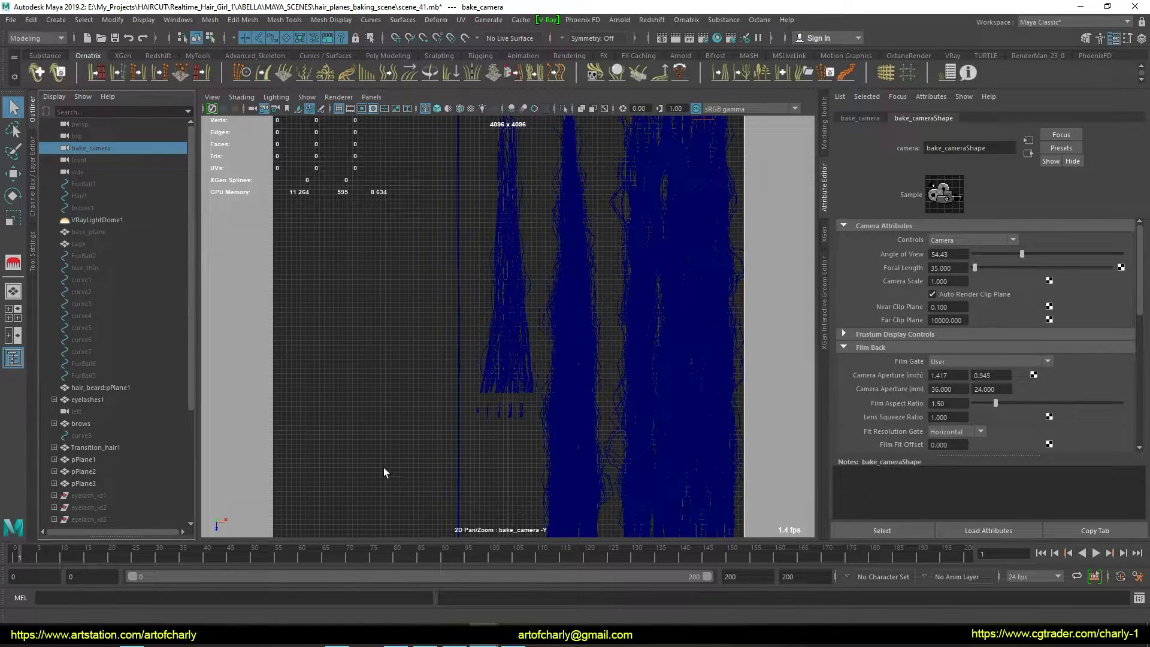
pyautogui.click(31, 170)
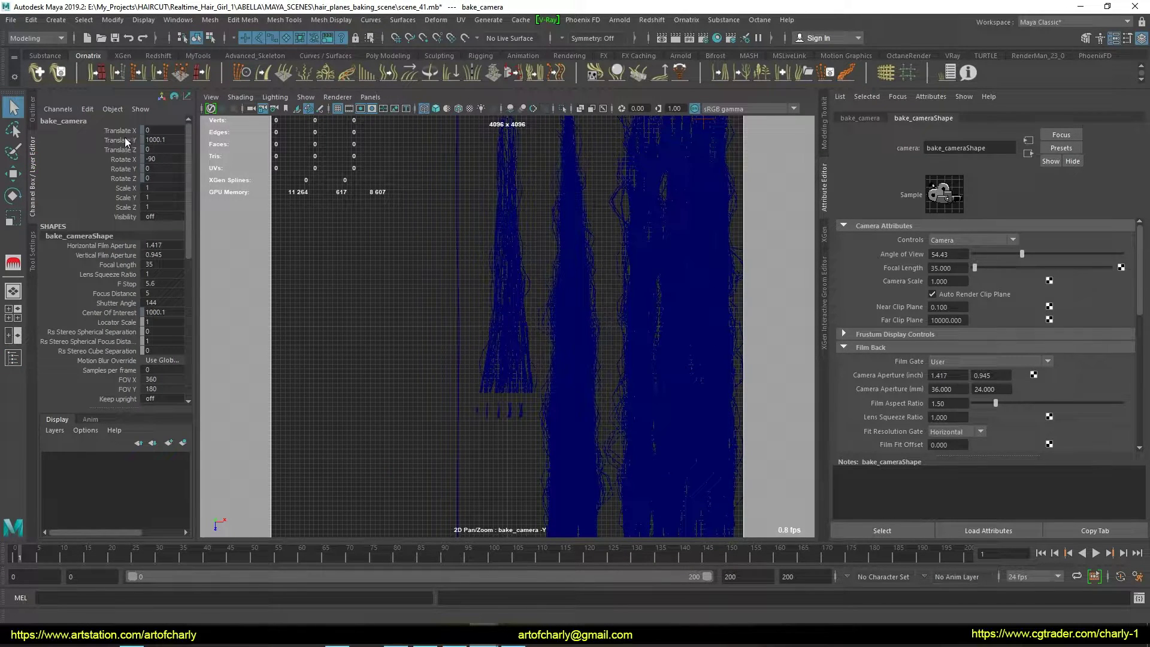
pyautogui.moveTo(128, 132); pyautogui.dragTo(122, 181)
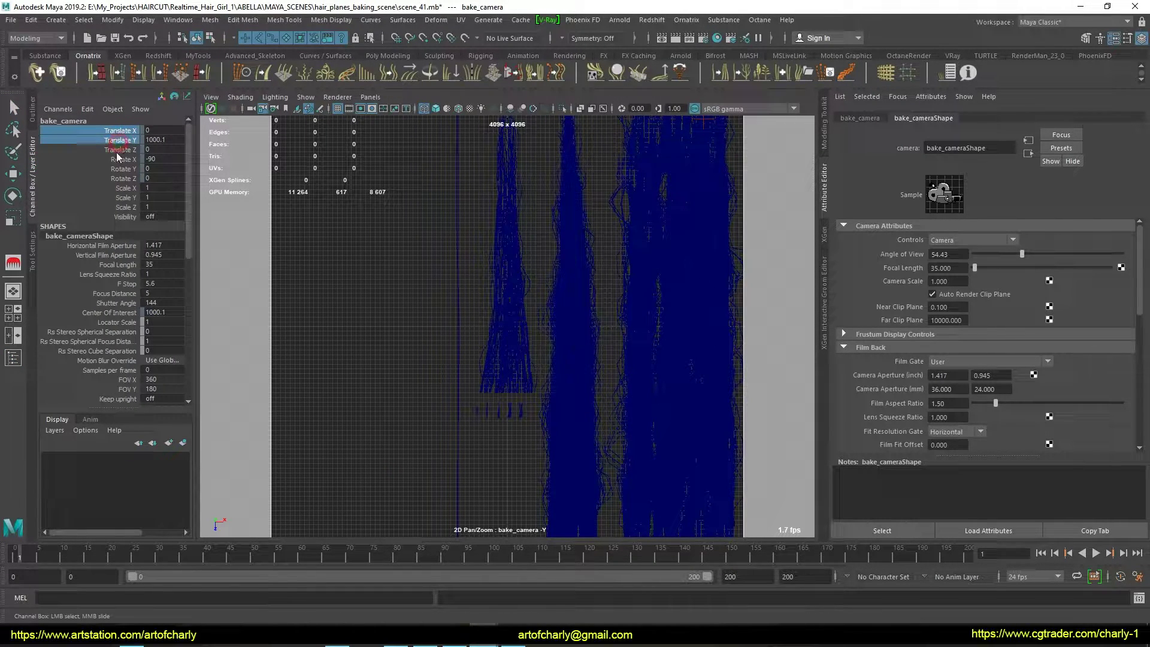
pyautogui.rightClick(119, 161)
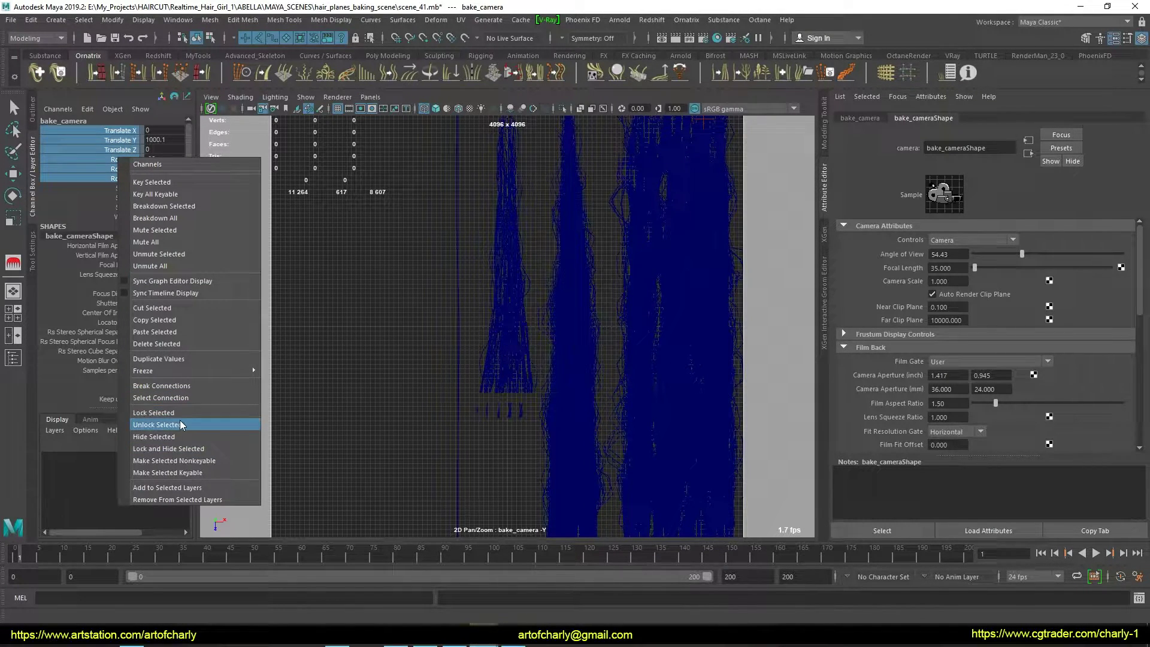
pyautogui.click(397, 236)
# Select and deselect the left and right hair strands to inspect them in the bake view.
pyautogui.click(493, 329)
pyautogui.click(388, 304)
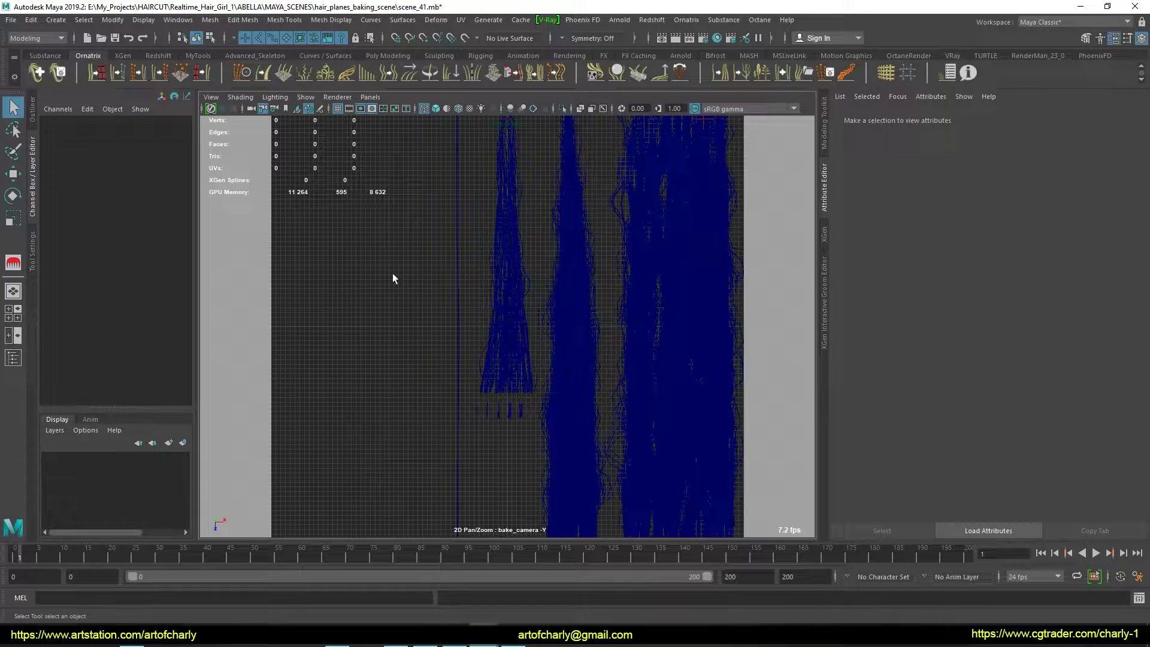
pyautogui.click(522, 259)
pyautogui.click(601, 295)
pyautogui.click(691, 286)
pyautogui.click(424, 295)
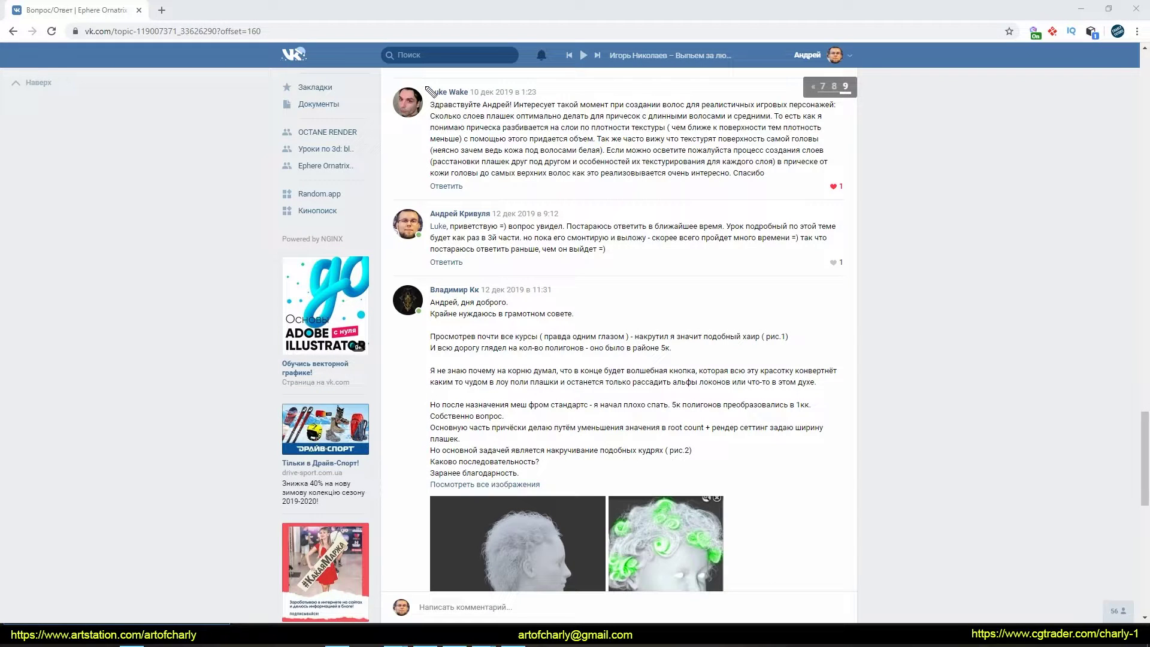
# Highlight the first viewer question's text in the VK Ornatrix Q&A thread.
pyautogui.moveTo(473, 86); pyautogui.dragTo(476, 99)
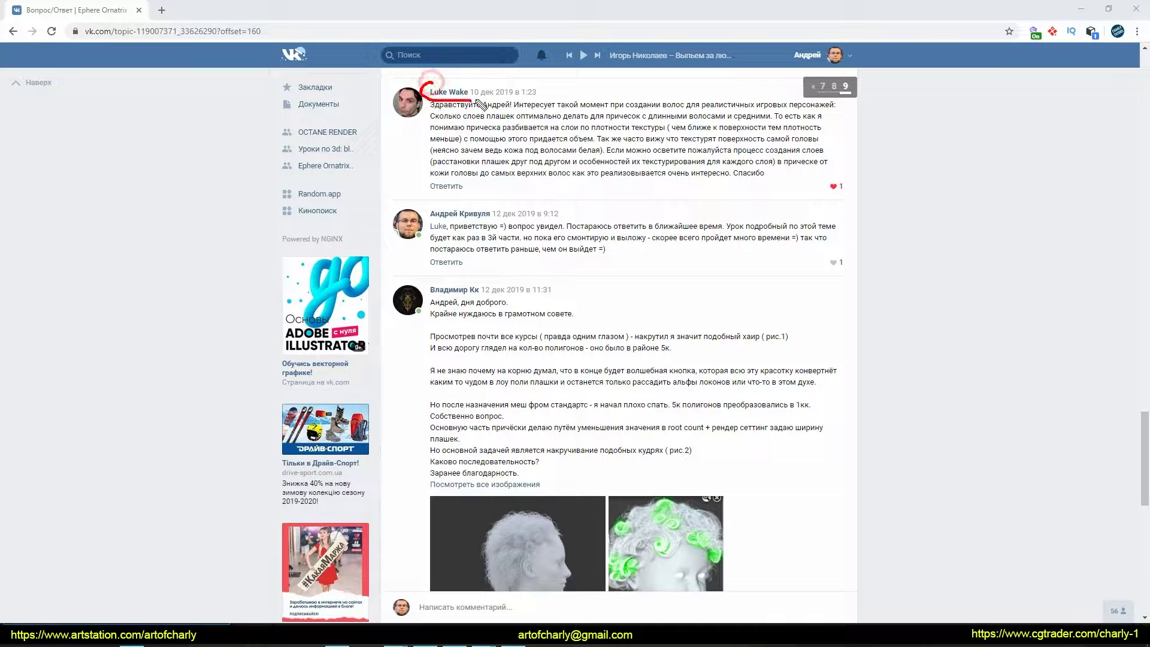
pyautogui.moveTo(446, 276); pyautogui.dragTo(479, 280)
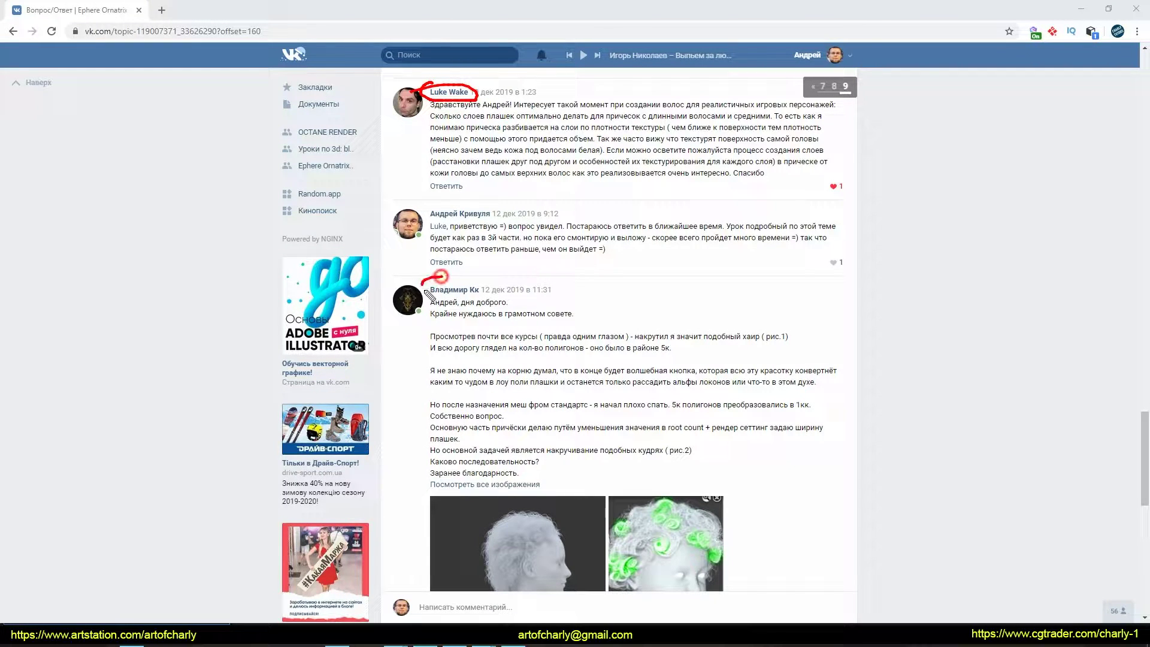
pyautogui.press('Escape')
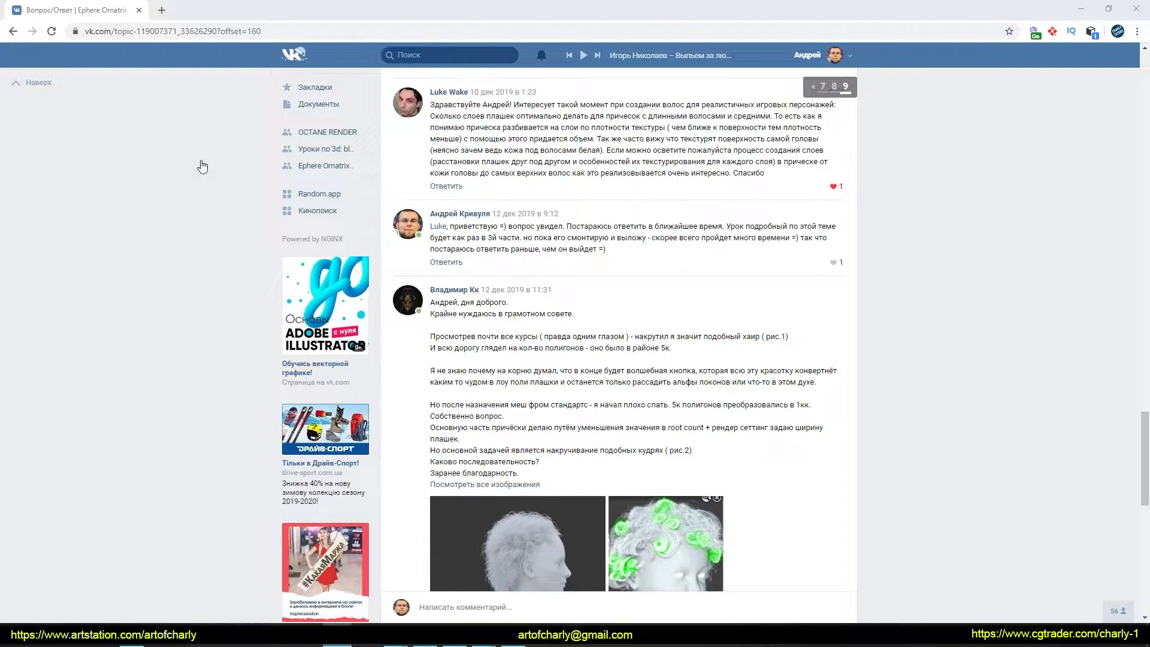
pyautogui.moveTo(767, 173)
pyautogui.mouseDown()
pyautogui.moveTo(432, 114)
pyautogui.moveTo(742, 172)
pyautogui.mouseUp()
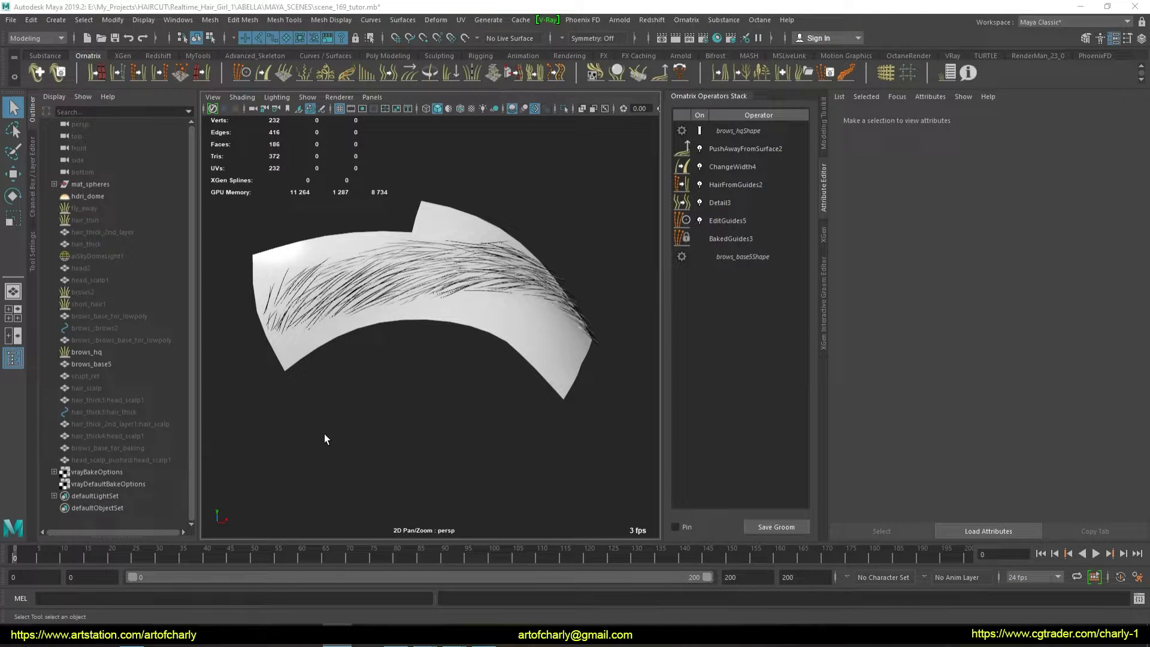
# Select the brows_base5 mesh and frame both eyebrow meshes in the viewport.
pyautogui.moveTo(462, 341); pyautogui.dragTo(470, 354, button='middle')
pyautogui.keyDown('alt'); pyautogui.moveTo(470, 354); pyautogui.dragTo(476, 352); pyautogui.keyUp('alt')
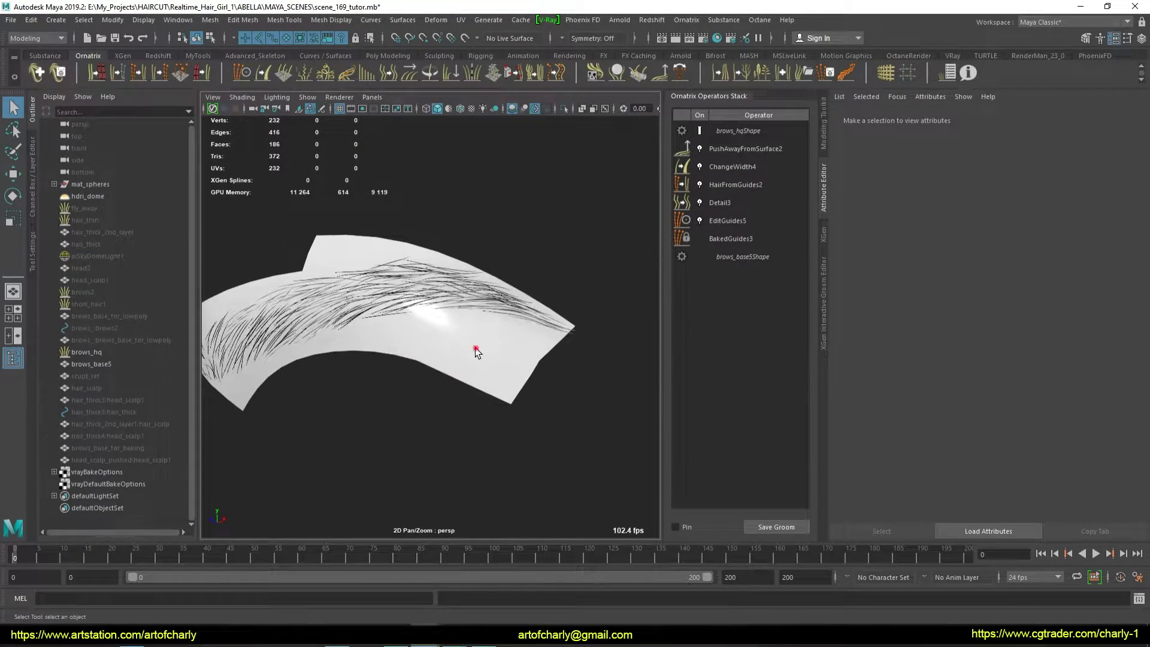
pyautogui.click(476, 352)
pyautogui.moveTo(354, 400)
pyautogui.keyDown('alt'); pyautogui.mouseDown()
pyautogui.moveTo(421, 396)
pyautogui.moveTo(411, 360)
pyautogui.mouseUp(); pyautogui.keyUp('alt')
pyautogui.moveTo(411, 359)
pyautogui.keyDown('alt'); pyautogui.mouseDown(button='right')
pyautogui.moveTo(355, 298)
pyautogui.moveTo(381, 318)
pyautogui.moveTo(427, 306)
pyautogui.moveTo(406, 380)
pyautogui.moveTo(367, 341)
pyautogui.mouseUp(button='right'); pyautogui.keyUp('alt')
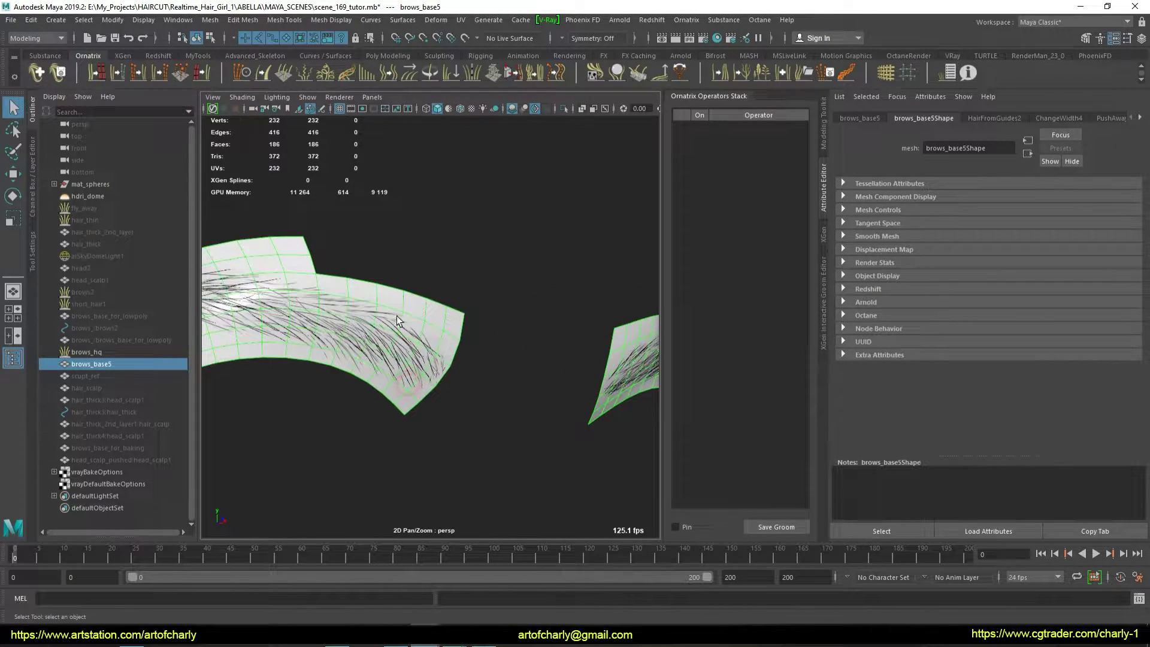
pyautogui.moveTo(367, 341)
pyautogui.keyDown('alt'); pyautogui.mouseDown()
pyautogui.moveTo(382, 283)
pyautogui.moveTo(360, 293)
pyautogui.mouseUp(); pyautogui.keyUp('alt')
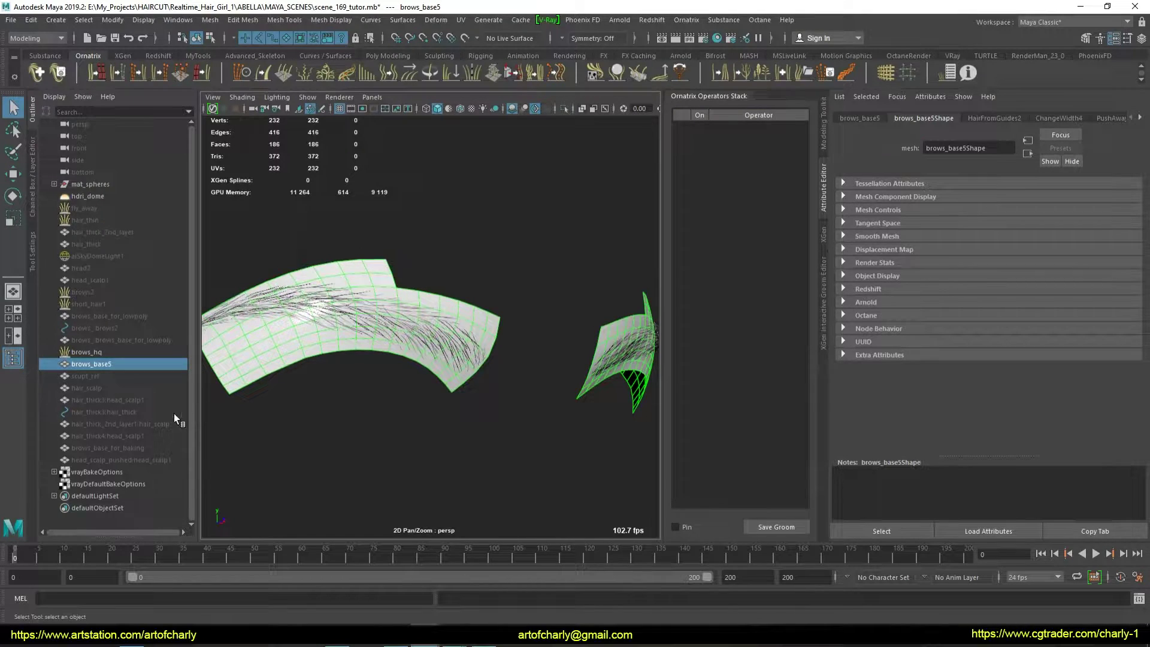
pyautogui.moveTo(442, 341)
pyautogui.keyDown('alt'); pyautogui.mouseDown()
pyautogui.moveTo(513, 352)
pyautogui.moveTo(477, 329)
pyautogui.mouseUp(); pyautogui.keyUp('alt')
pyautogui.scroll(5, 462, 259)
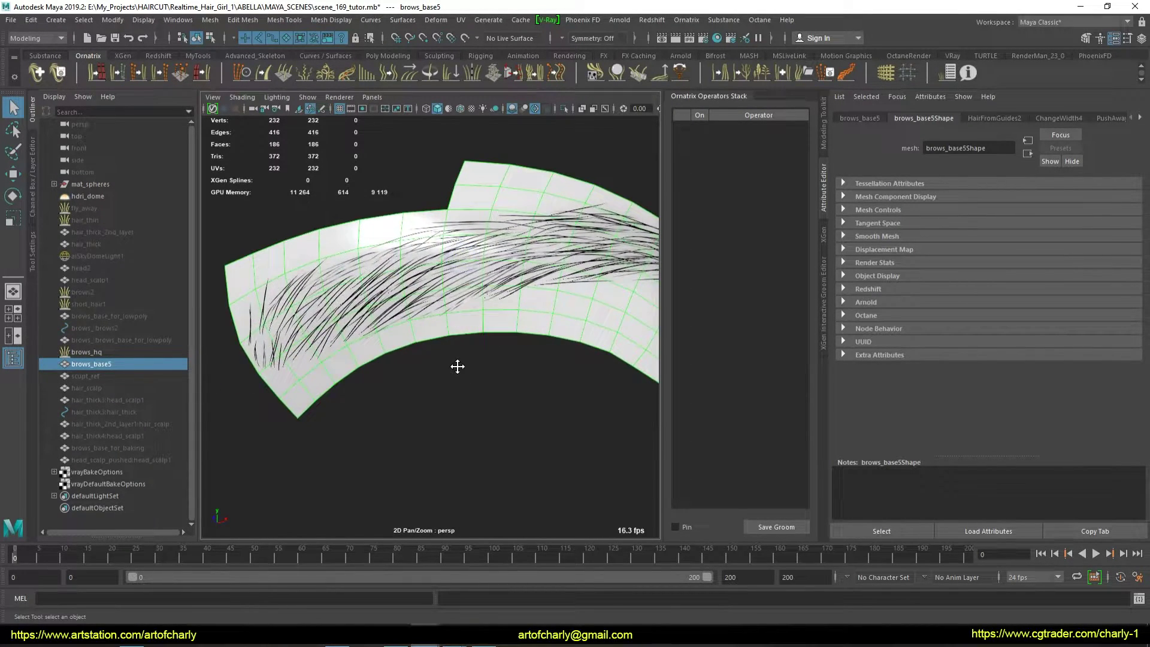
pyautogui.scroll(-5, 361, 271)
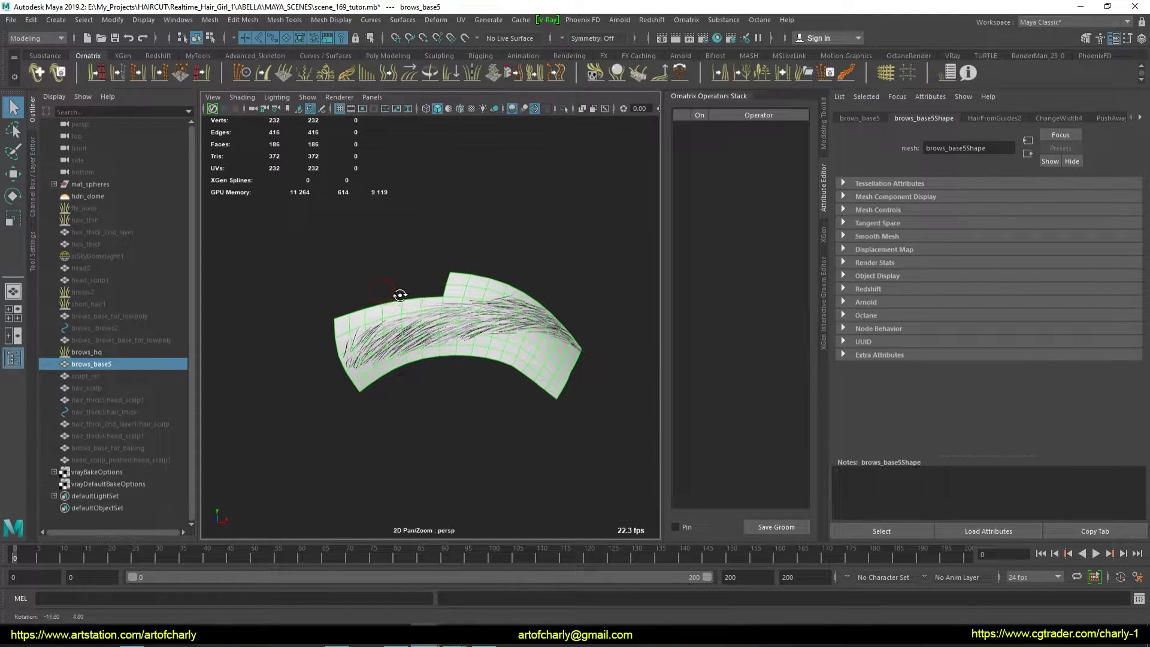
# Create a Fur Ball groom on brows_base5 and bring up ChangeWidth8's stack options.
pyautogui.doubleClick(504, 262)
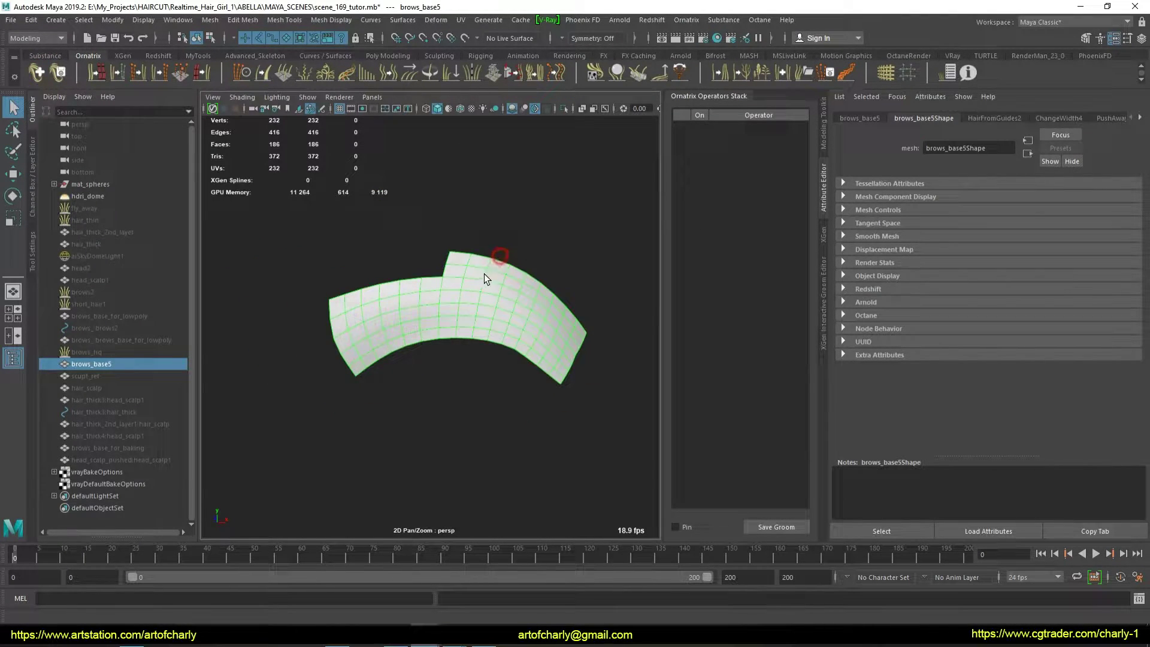
pyautogui.keyDown('alt'); pyautogui.moveTo(452, 311); pyautogui.dragTo(464, 281); pyautogui.keyUp('alt')
pyautogui.keyDown('alt'); pyautogui.moveTo(464, 281); pyautogui.dragTo(473, 361, button='right'); pyautogui.keyUp('alt')
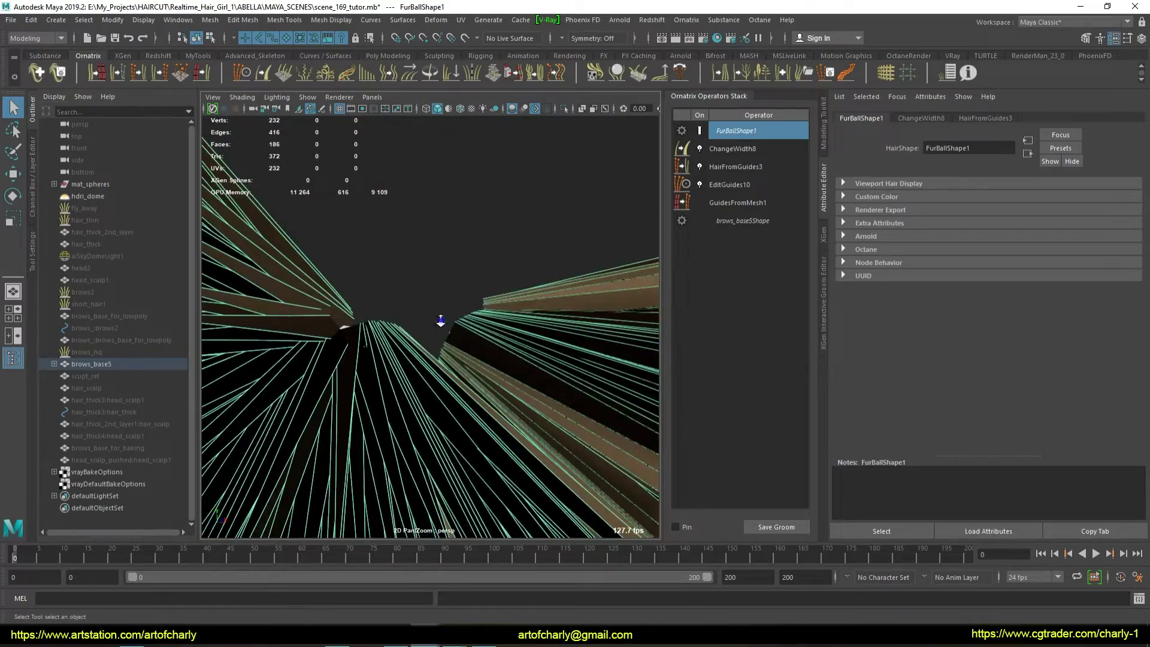
pyautogui.keyDown('alt'); pyautogui.moveTo(472, 360); pyautogui.dragTo(473, 419, button='right'); pyautogui.keyUp('alt')
pyautogui.click(741, 149)
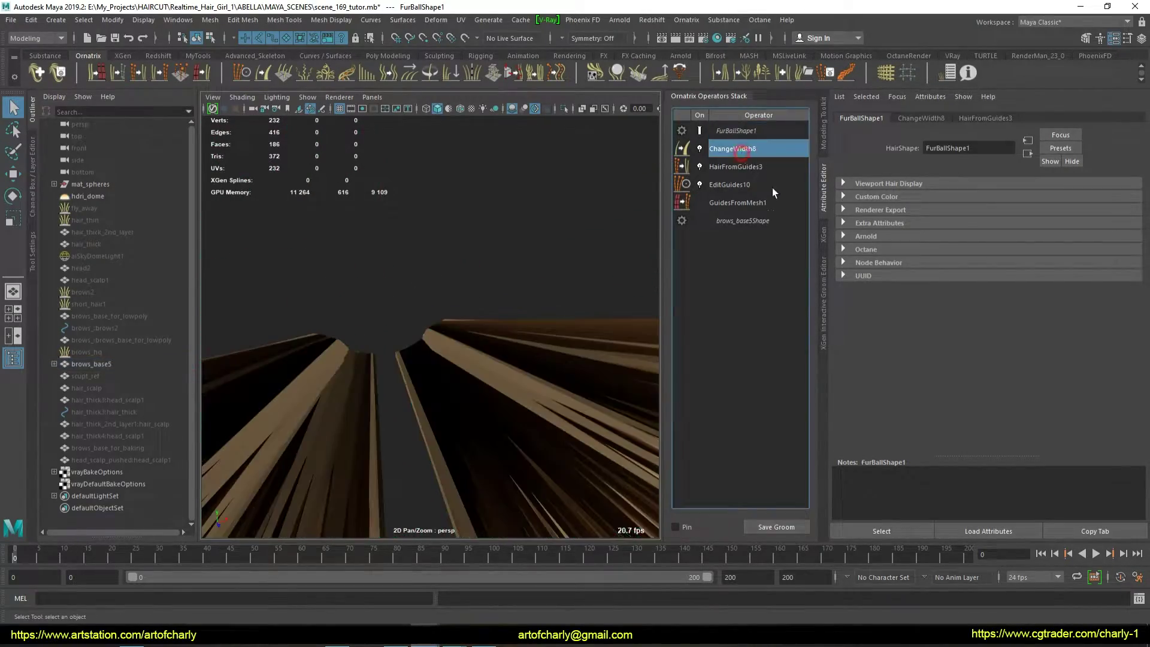
pyautogui.rightClick(759, 166)
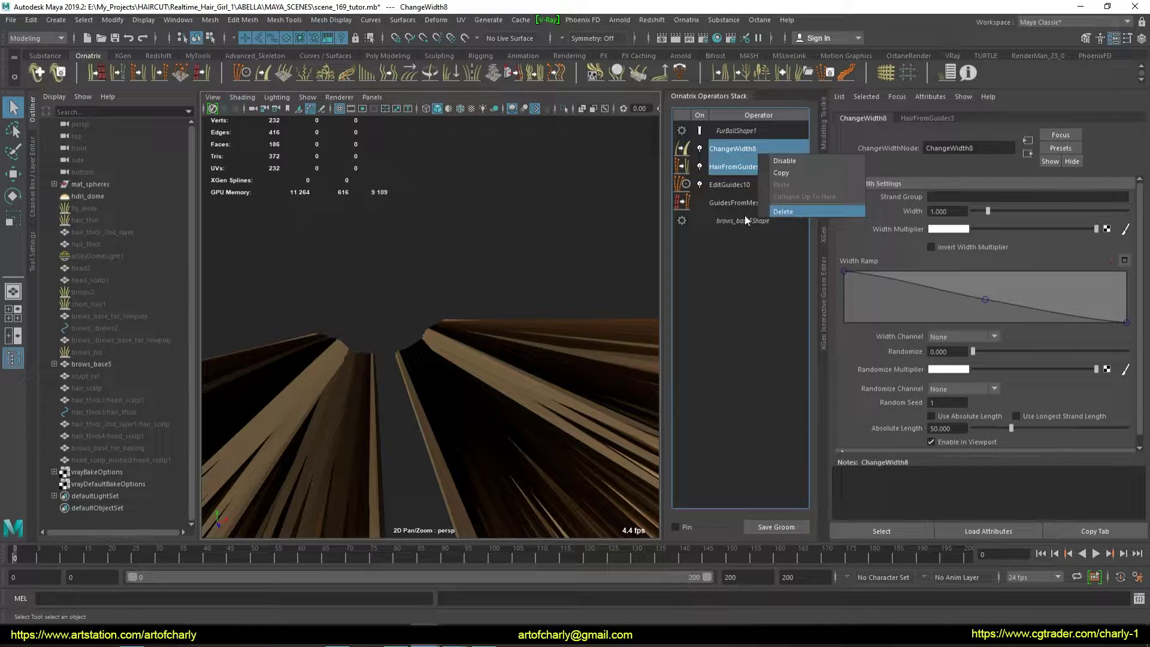
# Delete the ChangeWidth8 and HairFromGuides3 operators from the Ornatrix stack.
pyautogui.click(768, 315)
pyautogui.click(746, 144)
pyautogui.keyDown('shift'); pyautogui.click(748, 165); pyautogui.keyUp('shift')
pyautogui.rightClick(748, 166)
pyautogui.click(776, 212)
# In EditGuides10, delete all 298 guide strands except strand 269.
pyautogui.click(731, 149)
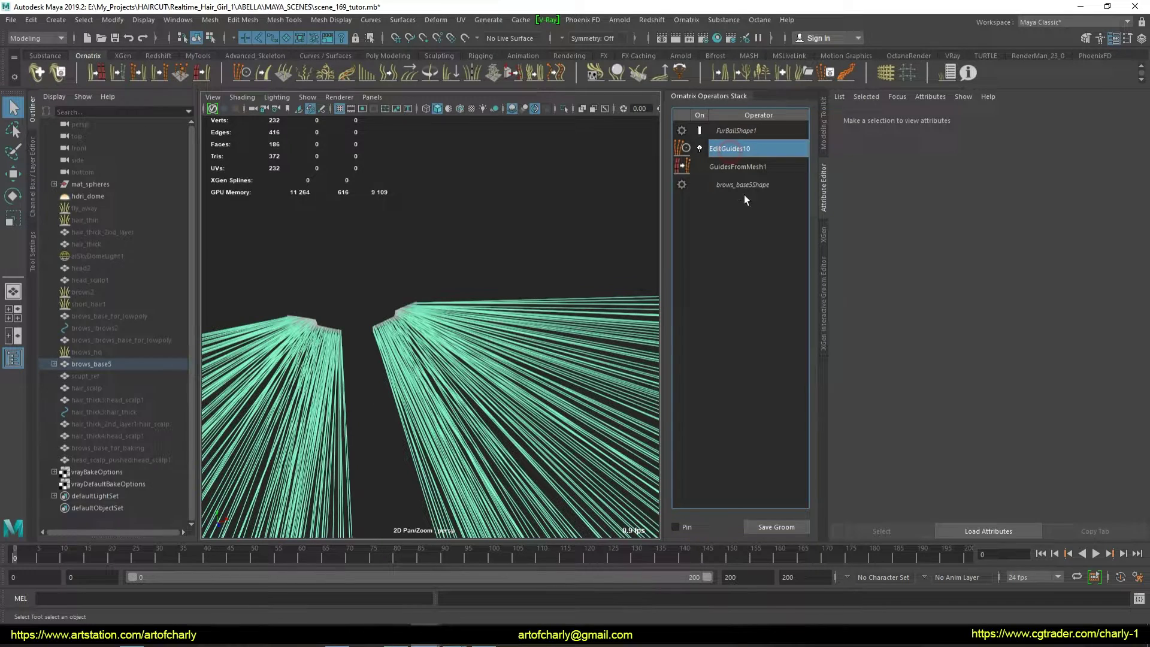
pyautogui.click(938, 198)
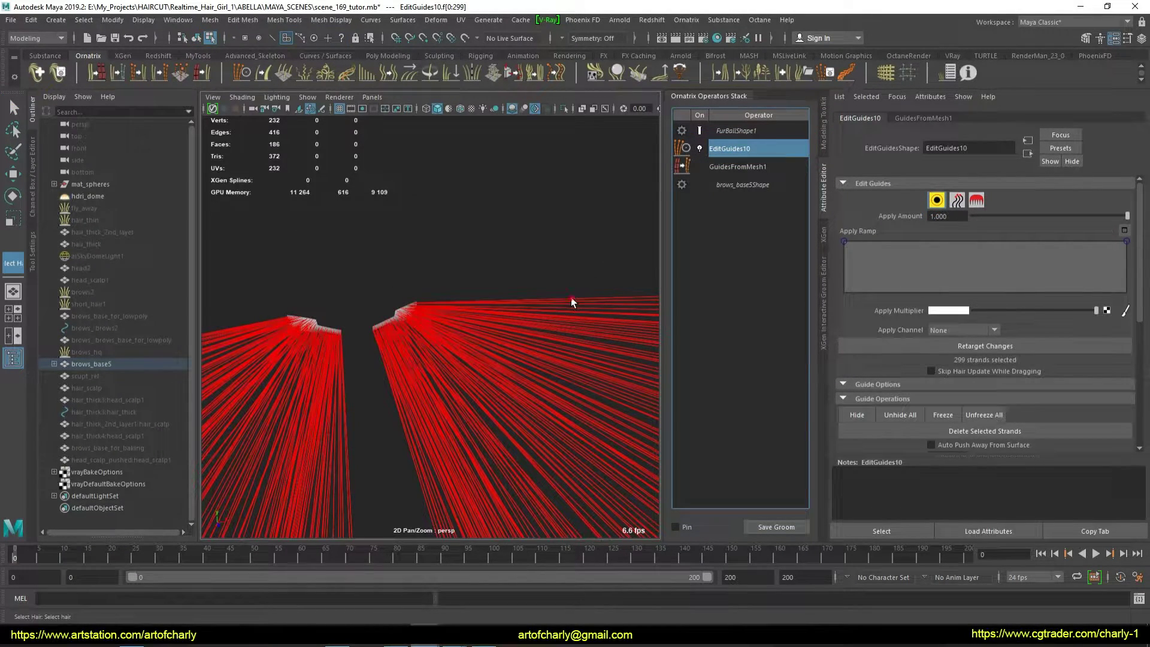
pyautogui.click(572, 300)
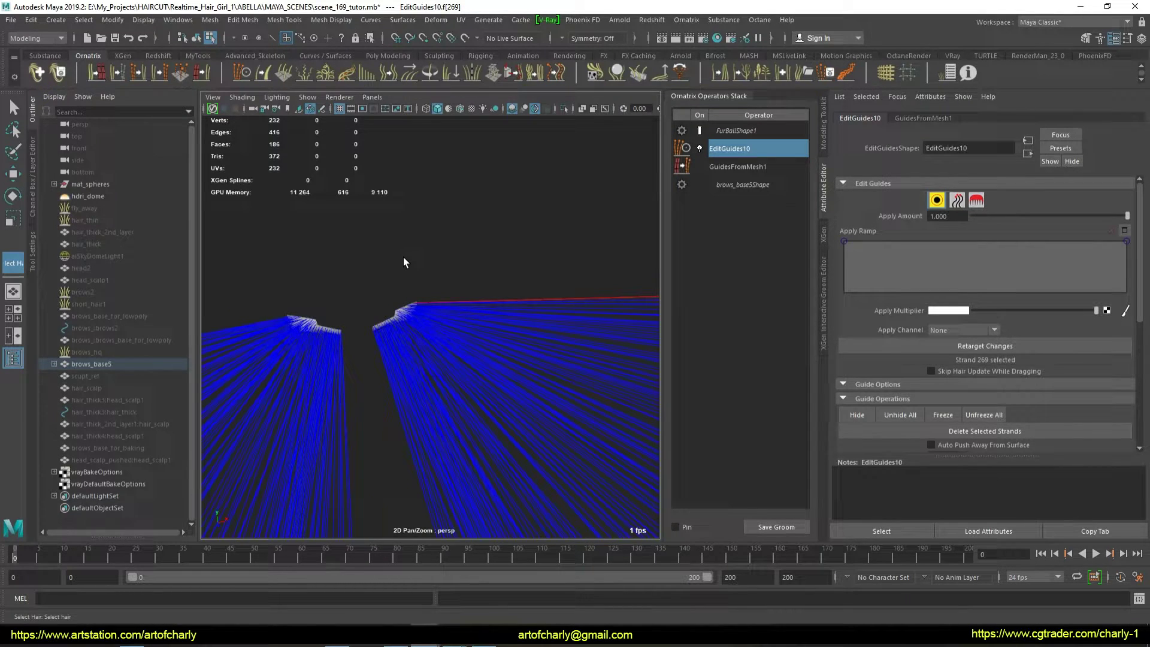
pyautogui.hotkey('ctrl', 'i')
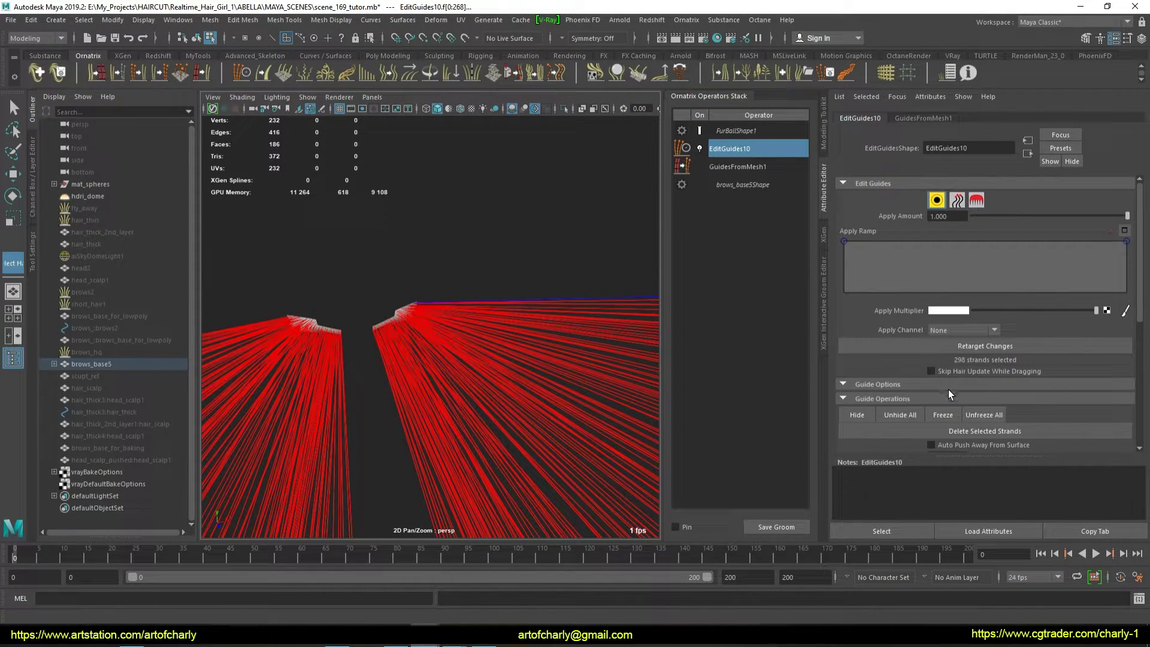
pyautogui.scroll(-2, 959, 390)
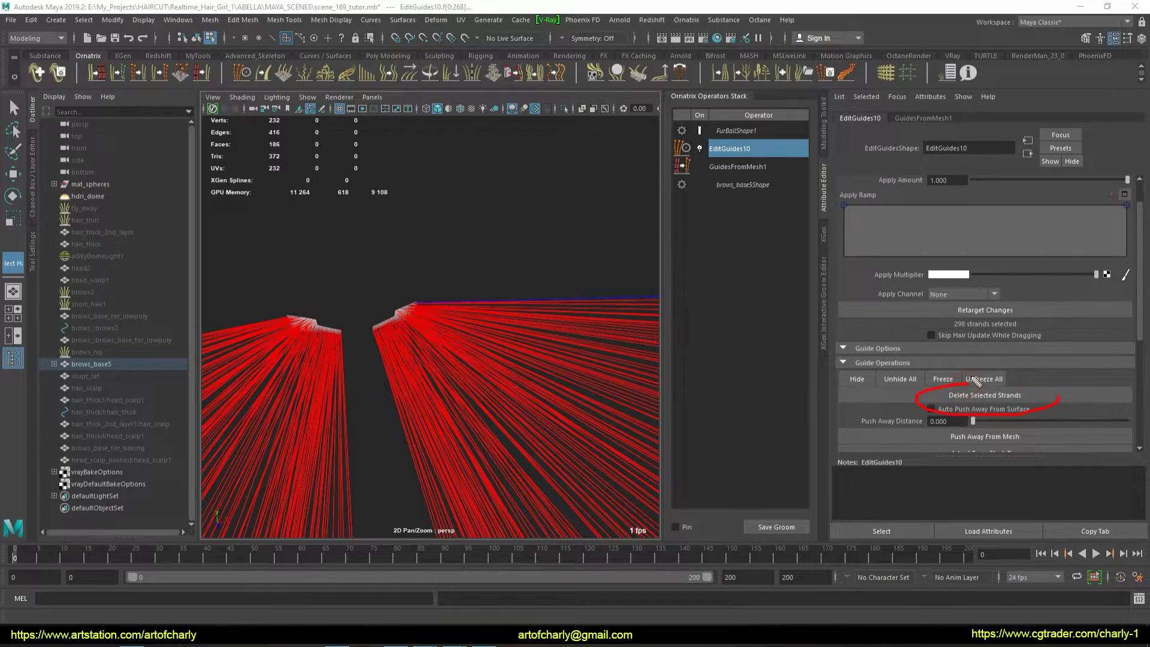
pyautogui.click(1015, 401)
pyautogui.scroll(4, 403, 465)
pyautogui.scroll(3, 376, 397)
# Reselect EditGuides10 and its single remaining guide strand on the brow base.
pyautogui.keyDown('alt'); pyautogui.moveTo(376, 398); pyautogui.dragTo(393, 295); pyautogui.keyUp('alt')
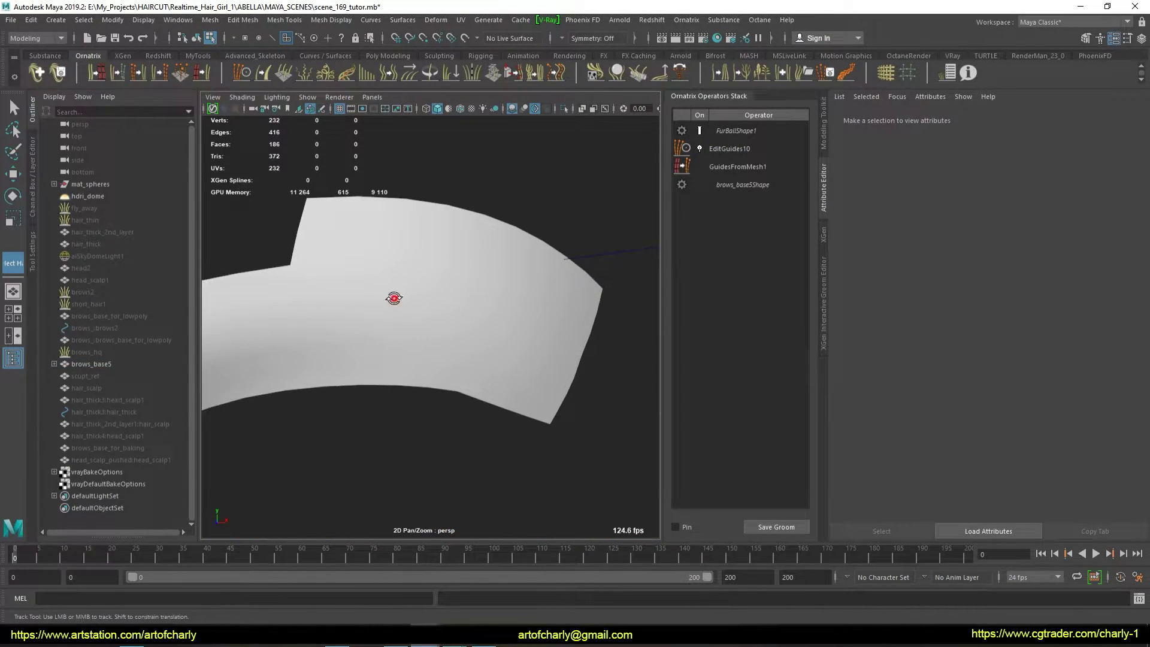
pyautogui.click(732, 148)
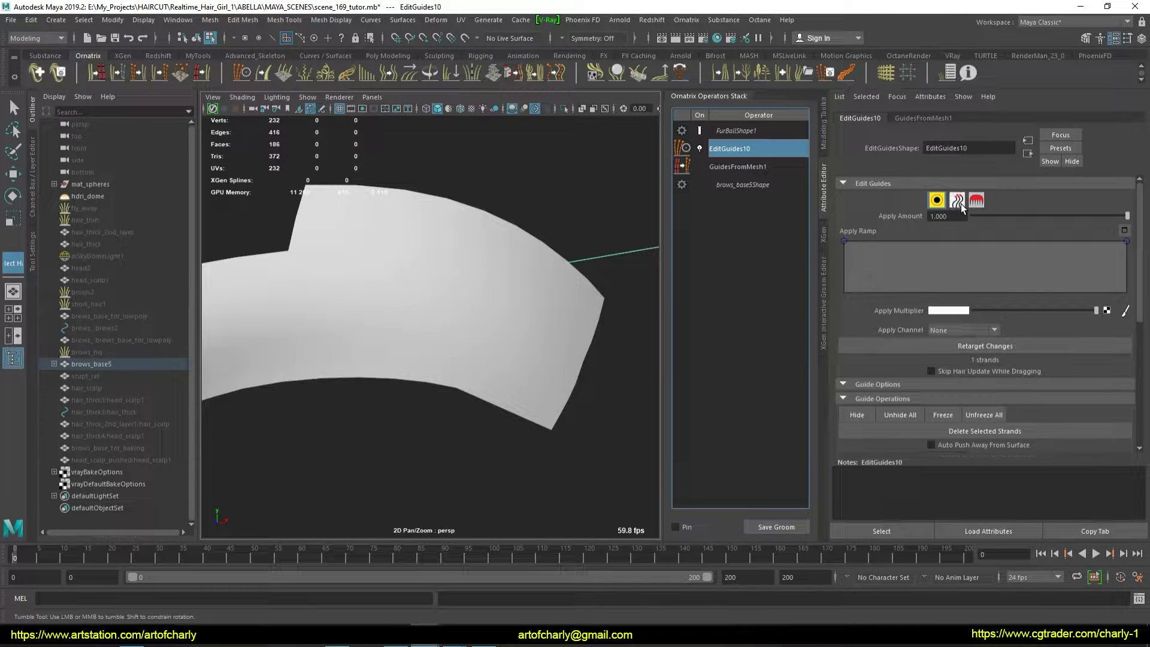
pyautogui.click(937, 200)
pyautogui.scroll(-2, 919, 355)
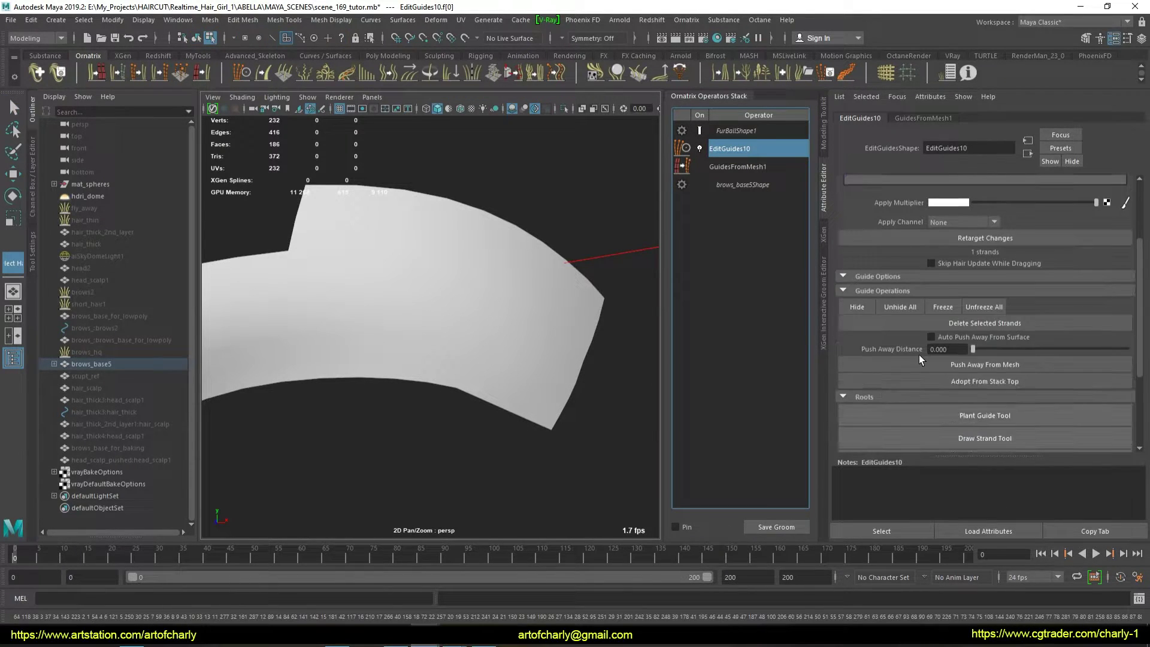
pyautogui.scroll(-3, 872, 389)
pyautogui.click(954, 336)
# Draw a new guide strand across the brow base mesh.
pyautogui.click(952, 335)
pyautogui.keyDown('alt'); pyautogui.moveTo(381, 334); pyautogui.dragTo(409, 308, button='middle'); pyautogui.keyUp('alt')
pyautogui.moveTo(334, 342); pyautogui.dragTo(278, 357)
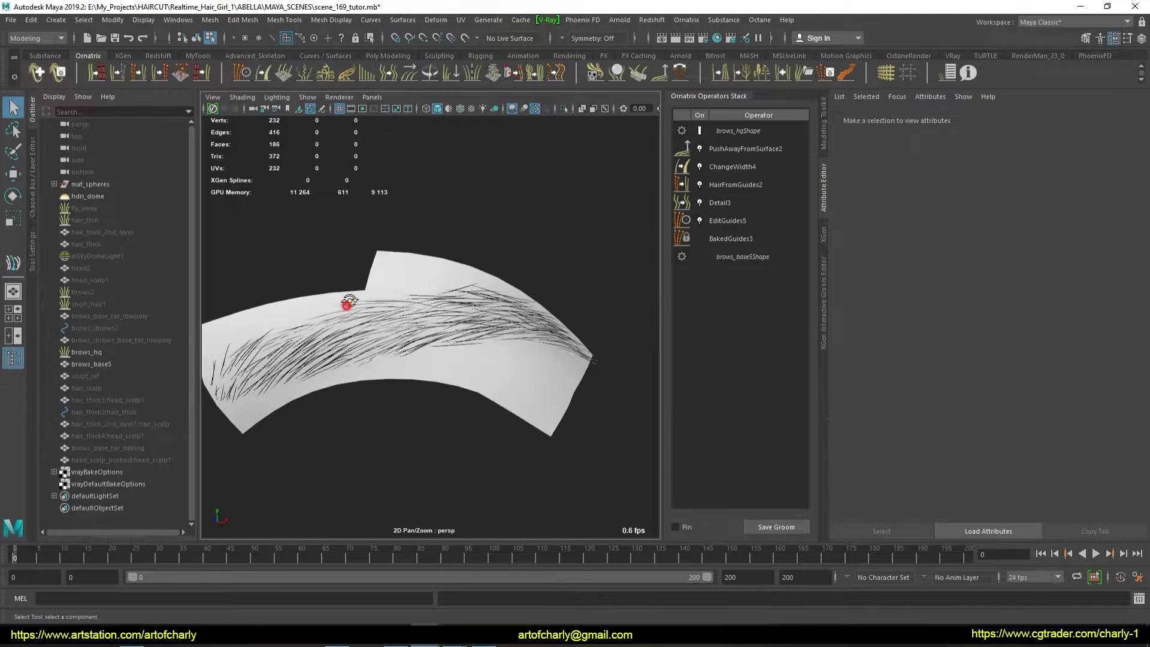
# Orbit and zoom around brows_hq to inspect the eyebrow hair up close.
pyautogui.keyDown('alt'); pyautogui.moveTo(350, 302); pyautogui.dragTo(384, 325); pyautogui.keyUp('alt')
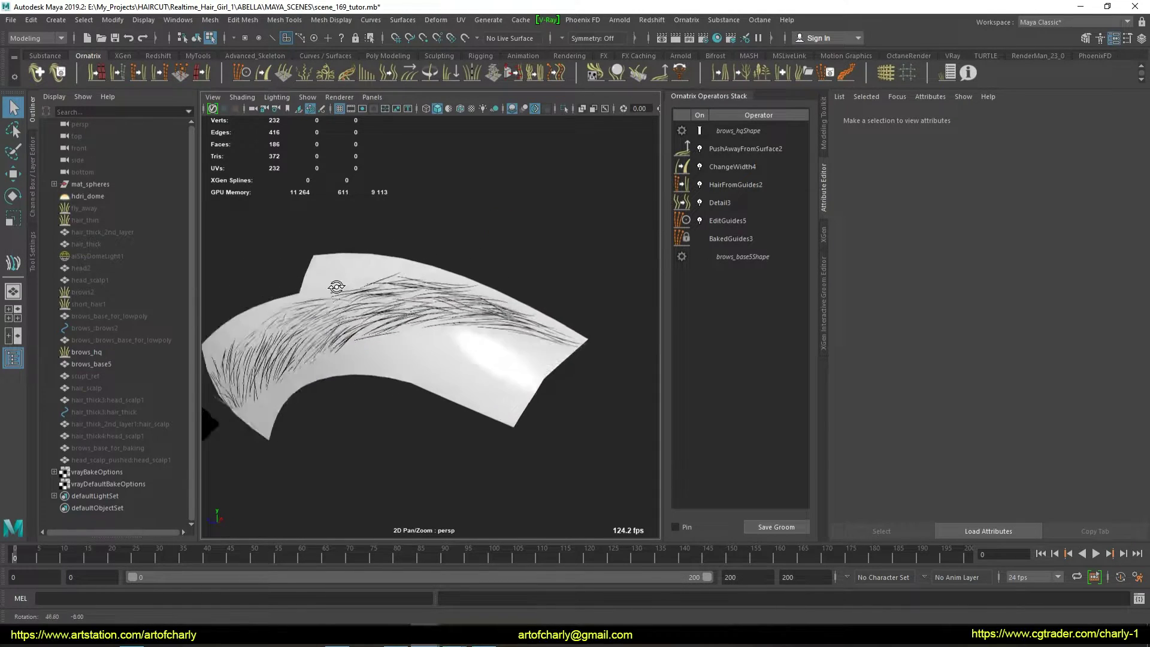
pyautogui.moveTo(334, 283)
pyautogui.keyDown('alt'); pyautogui.mouseDown(button='right')
pyautogui.moveTo(477, 410)
pyautogui.moveTo(458, 344)
pyautogui.mouseUp(button='right'); pyautogui.keyUp('alt')
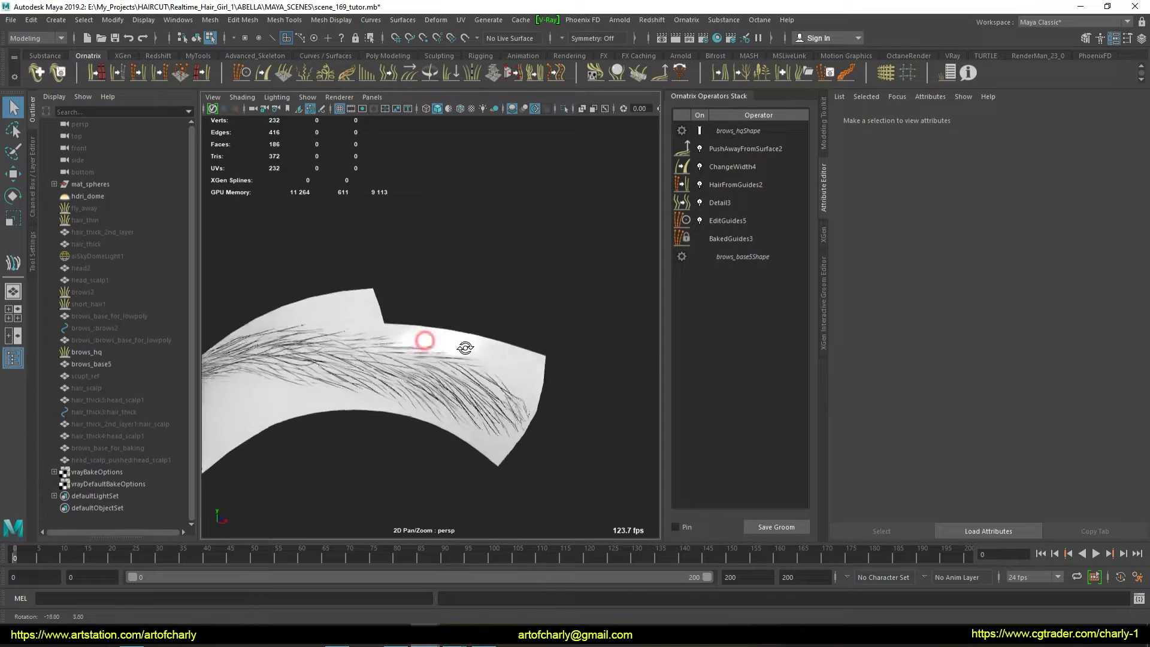
pyautogui.moveTo(551, 317)
pyautogui.keyDown('alt'); pyautogui.mouseDown(button='right')
pyautogui.moveTo(328, 300)
pyautogui.moveTo(413, 275)
pyautogui.moveTo(393, 164)
pyautogui.mouseUp(button='right'); pyautogui.keyUp('alt')
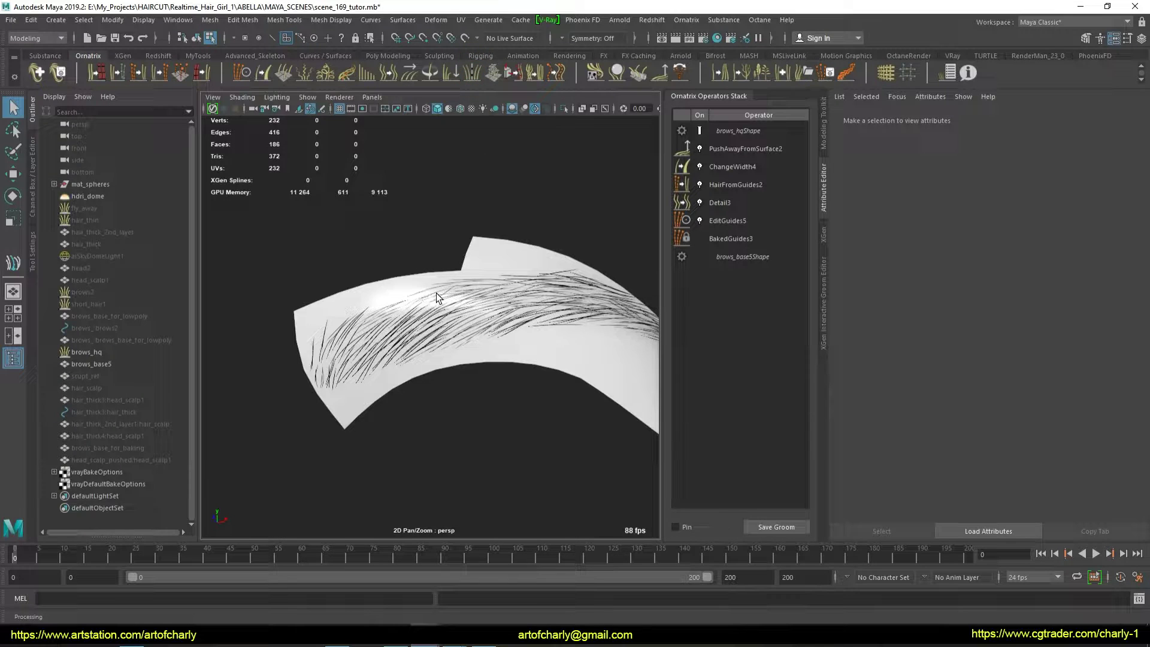
pyautogui.keyDown('alt'); pyautogui.moveTo(429, 293); pyautogui.dragTo(356, 247, button='right'); pyautogui.keyUp('alt')
pyautogui.moveTo(404, 379)
pyautogui.keyDown('alt'); pyautogui.mouseDown(button='right')
pyautogui.moveTo(354, 357)
pyautogui.moveTo(394, 332)
pyautogui.mouseUp(button='right'); pyautogui.keyUp('alt')
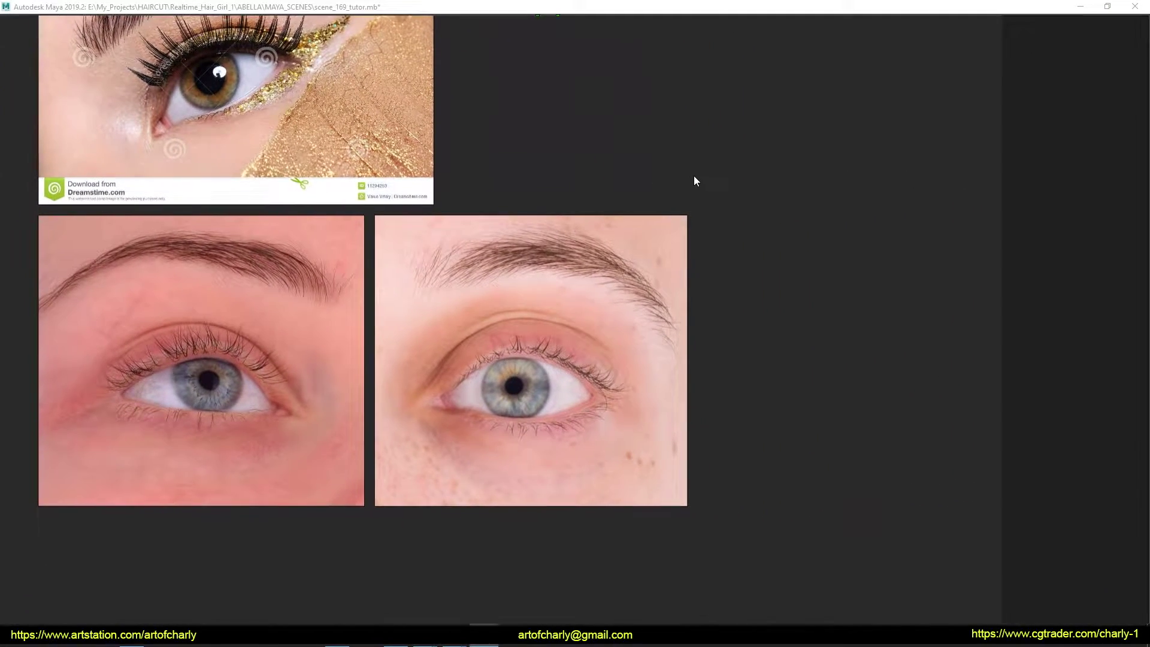
# Zoom in and out on the eyebrow reference photos, then return to Maya.
pyautogui.scroll(3, 535, 280)
pyautogui.scroll(3, 535, 281)
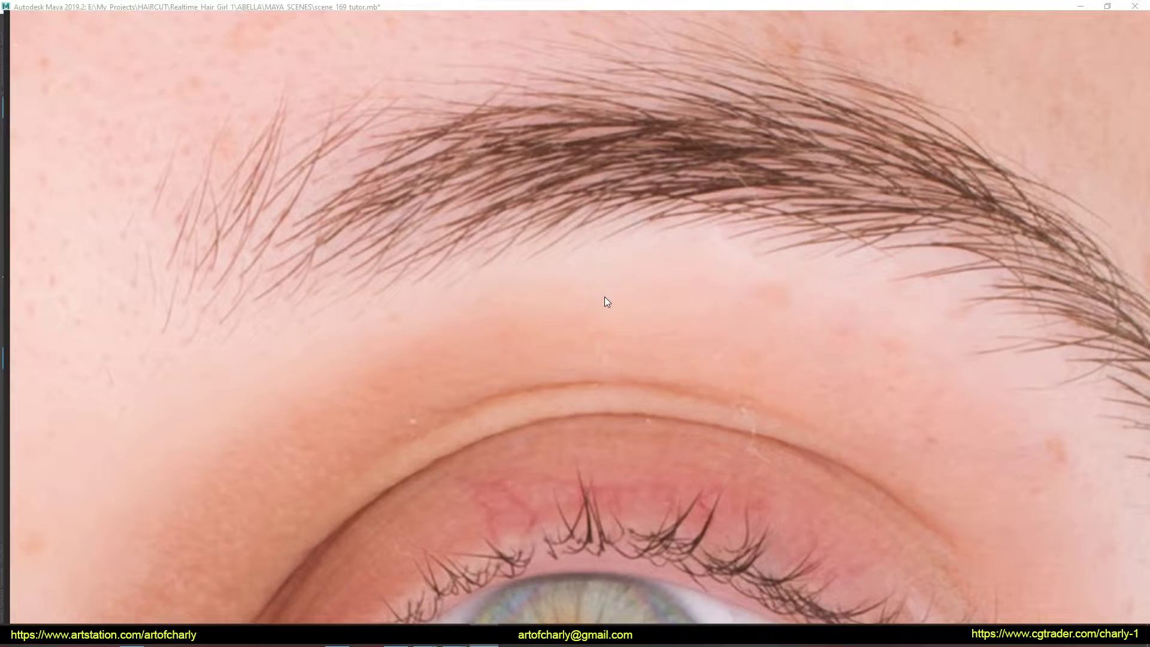
pyautogui.scroll(-3, 569, 307)
pyautogui.scroll(2, 383, 309)
pyautogui.scroll(-3, 696, 301)
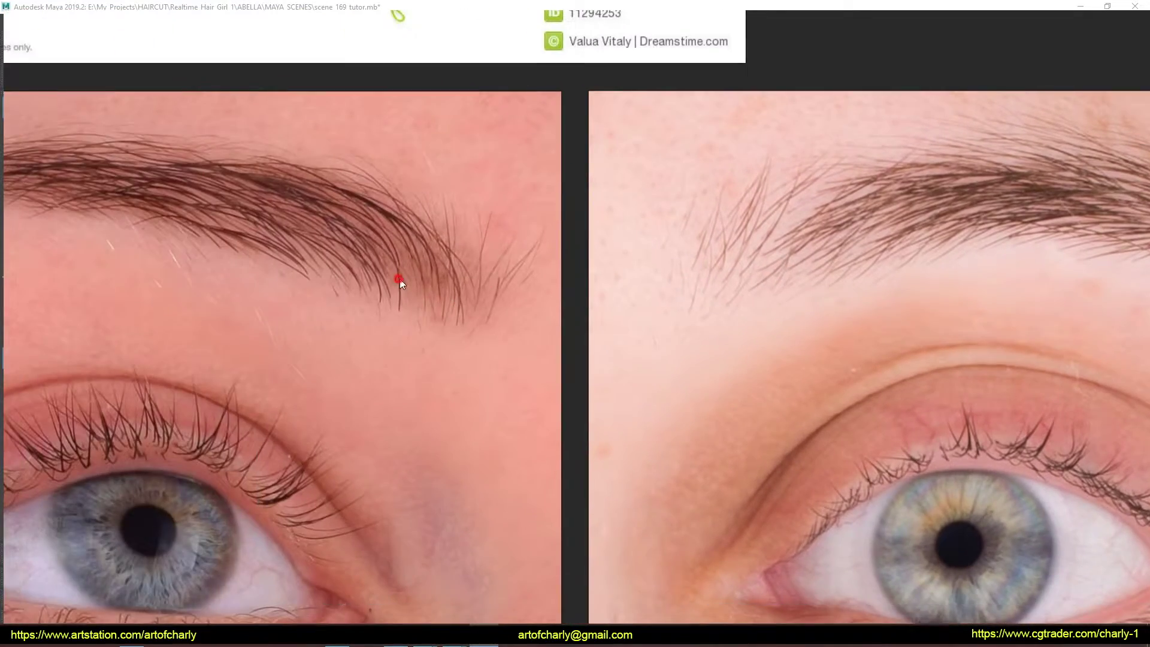
pyautogui.scroll(3, 336, 280)
pyautogui.scroll(1, 423, 308)
pyautogui.scroll(-3, 628, 358)
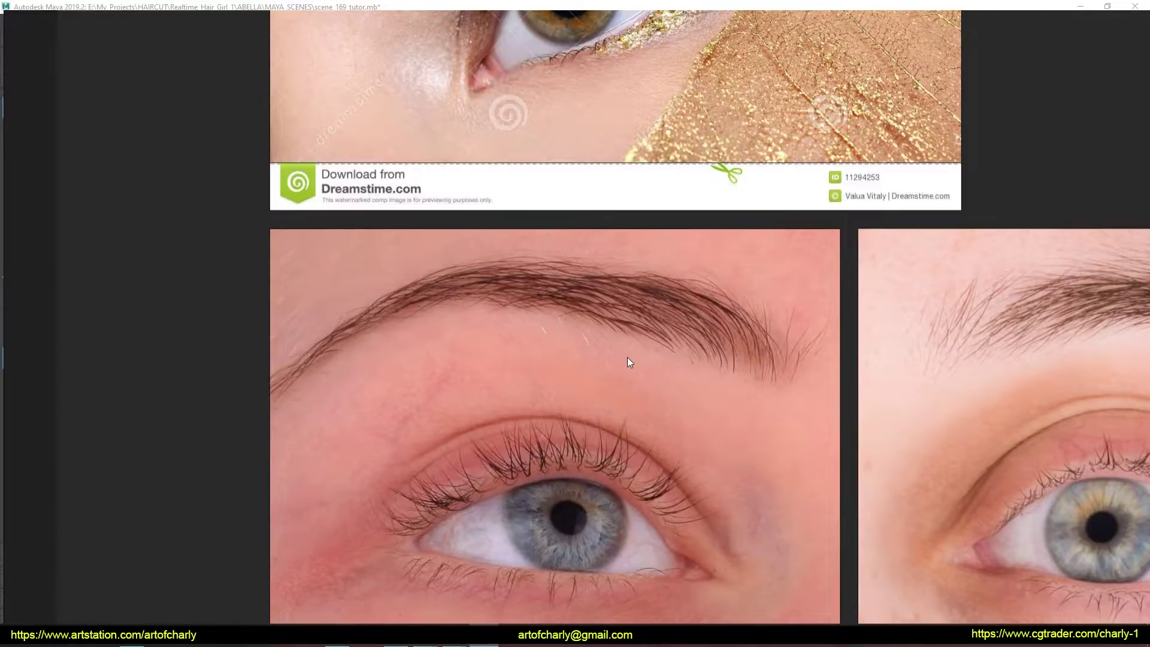
pyautogui.scroll(-2, 606, 494)
pyautogui.scroll(2, 508, 335)
pyautogui.scroll(3, 387, 296)
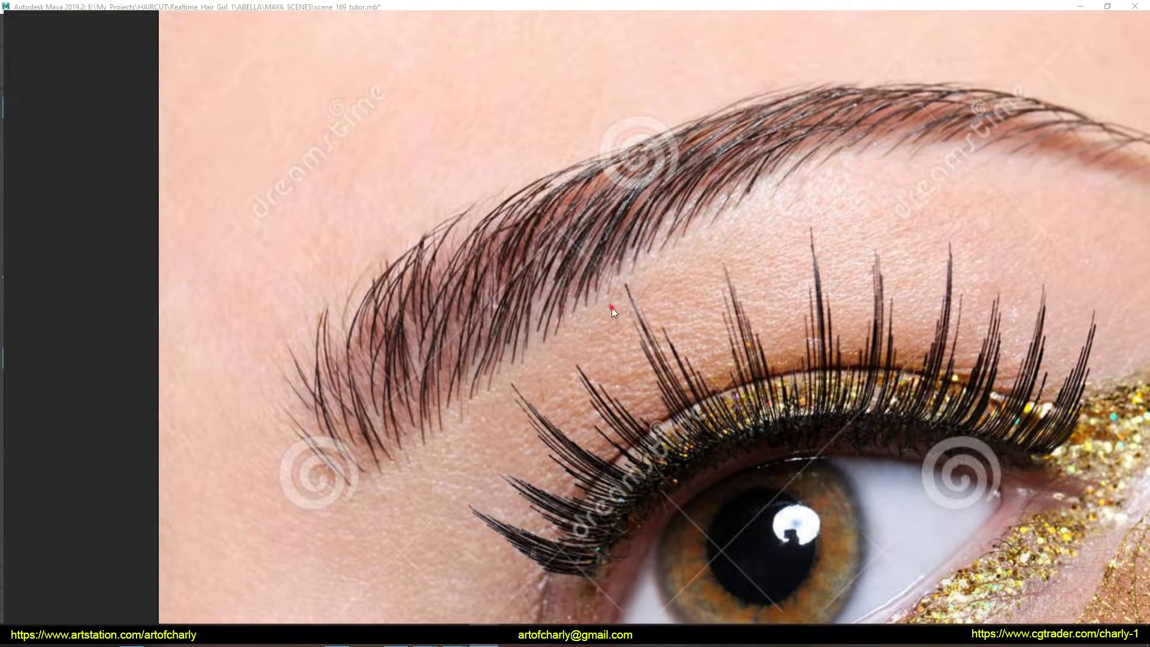
pyautogui.scroll(-2, 576, 294)
pyautogui.scroll(-1, 347, 369)
pyautogui.scroll(2, 401, 372)
pyautogui.scroll(2, 375, 377)
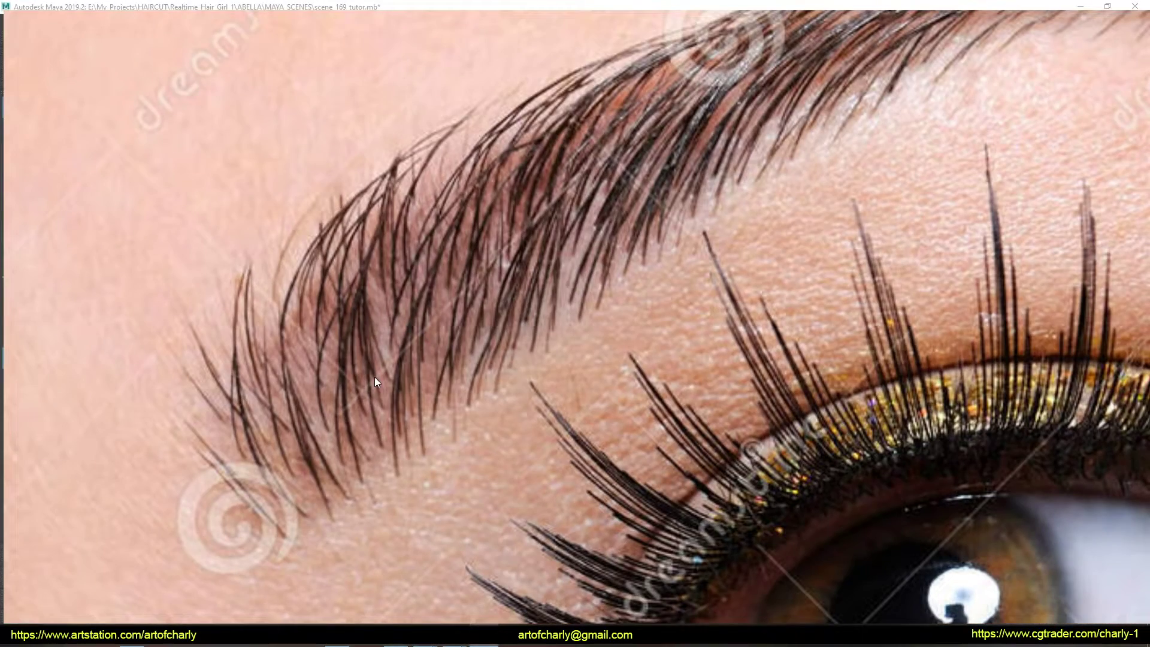
pyautogui.scroll(-3, 319, 386)
pyautogui.scroll(3, 240, 213)
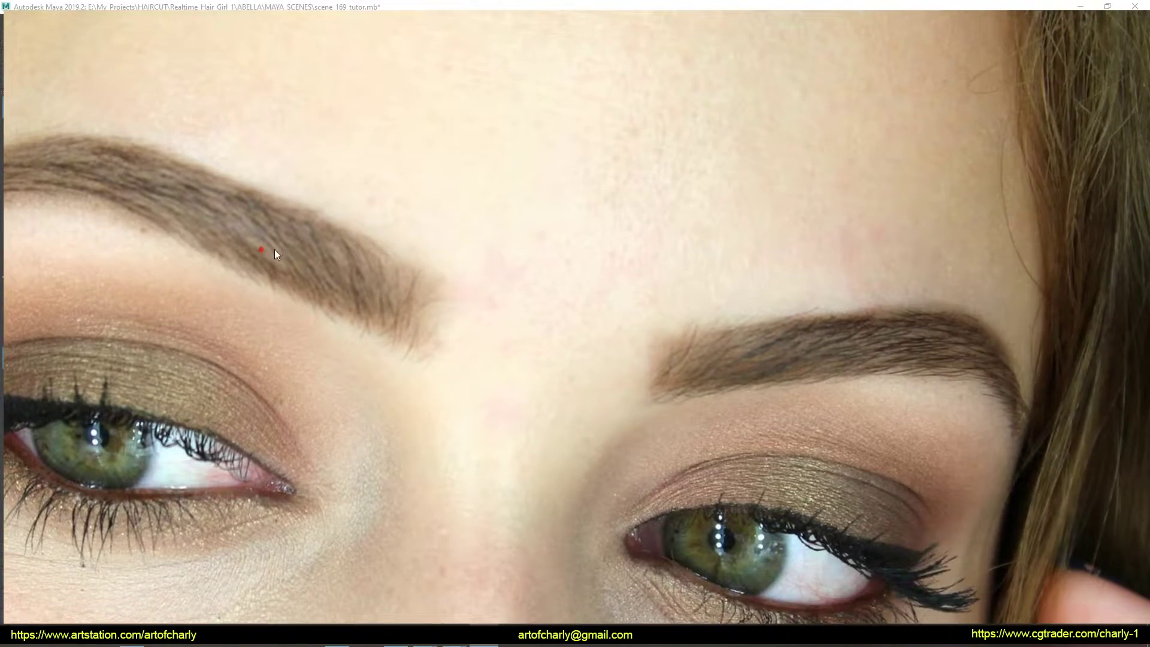
pyautogui.scroll(-3, 449, 312)
pyautogui.scroll(3, 513, 264)
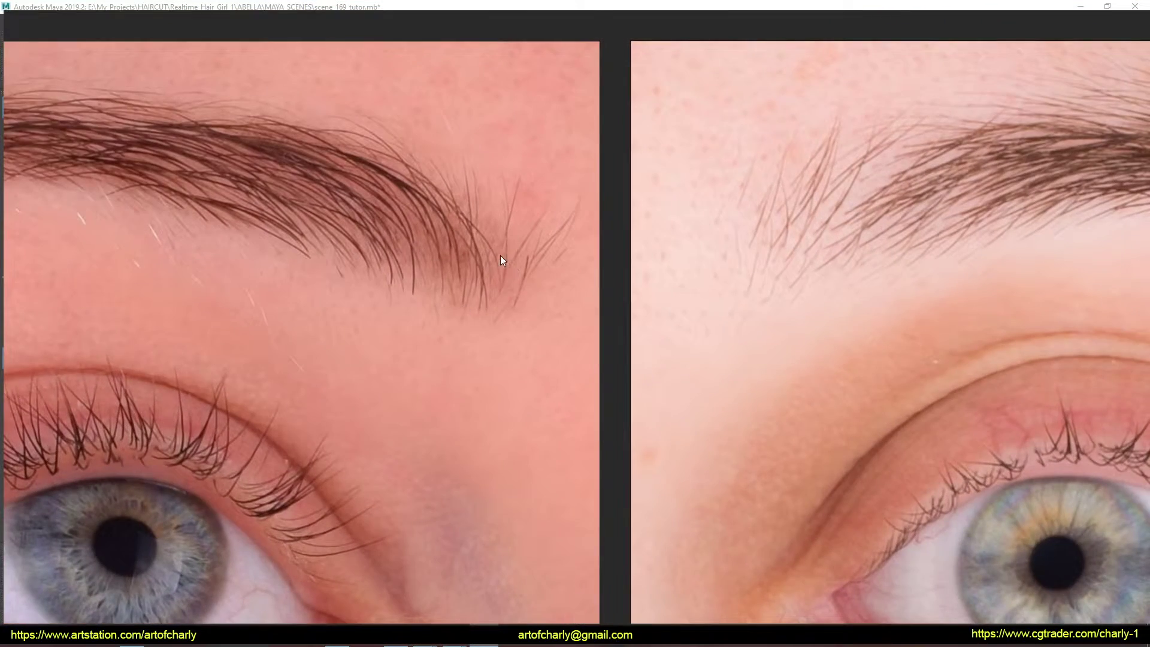
pyautogui.scroll(2, 383, 293)
pyautogui.scroll(-1, 456, 329)
pyautogui.scroll(2, 455, 328)
pyautogui.scroll(-2, 658, 386)
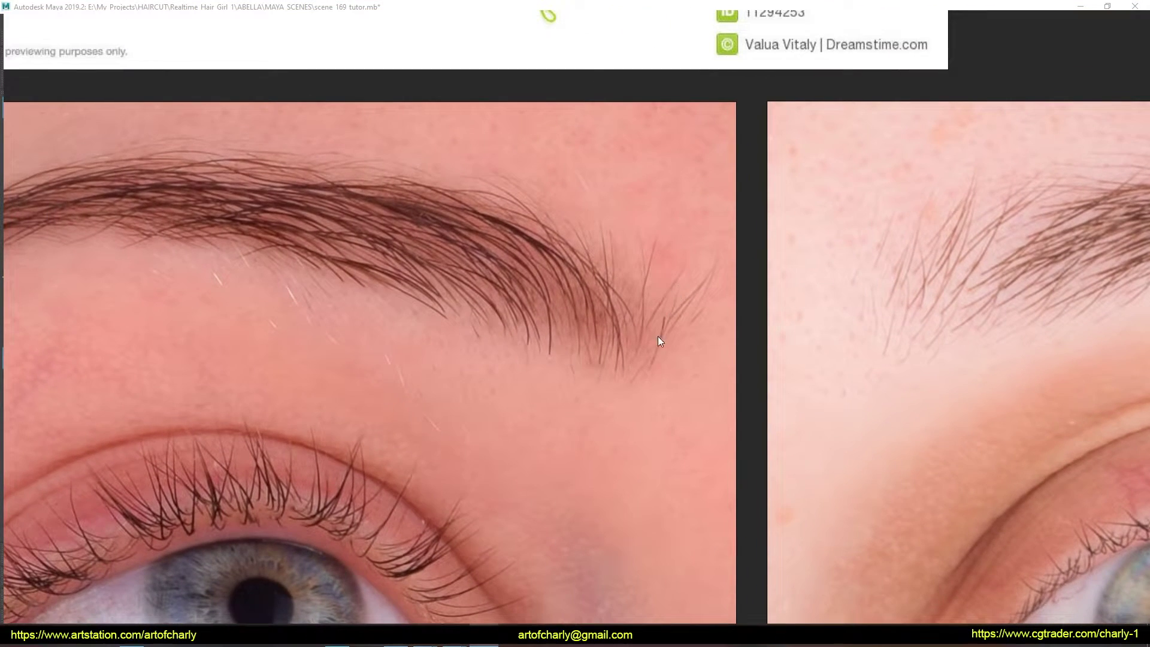
pyautogui.hotkey('alt', 'Tab')
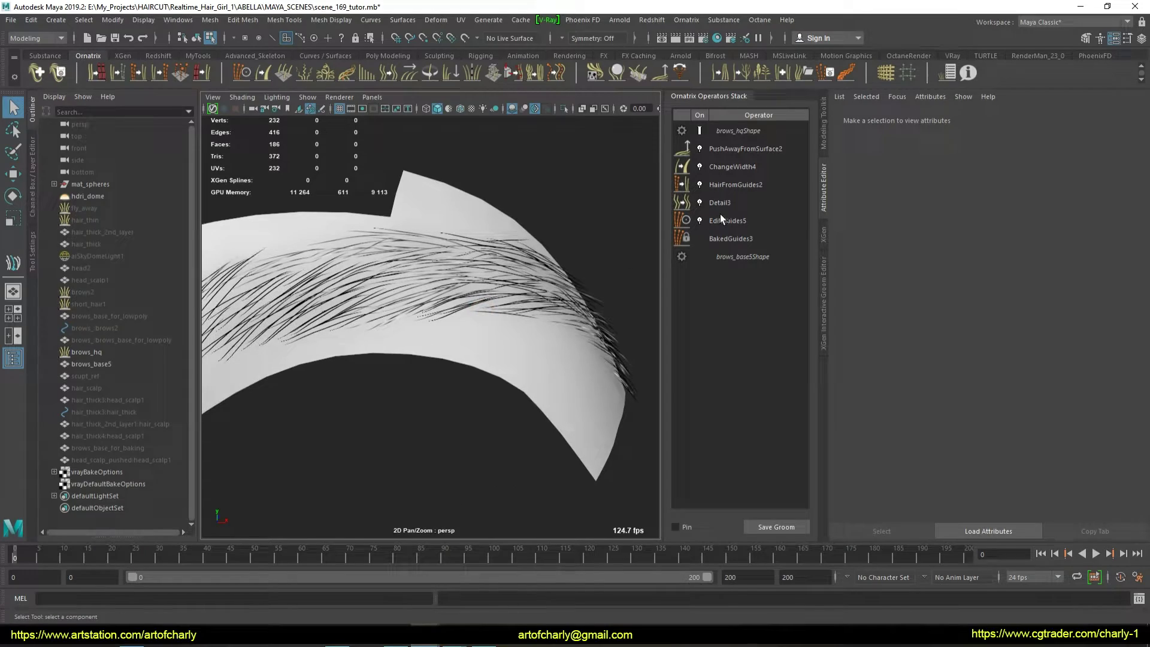
# Disable the operators above EditGuides5 so only the brow guide strands show.
pyautogui.click(725, 221)
pyautogui.click(700, 149)
pyautogui.click(700, 184)
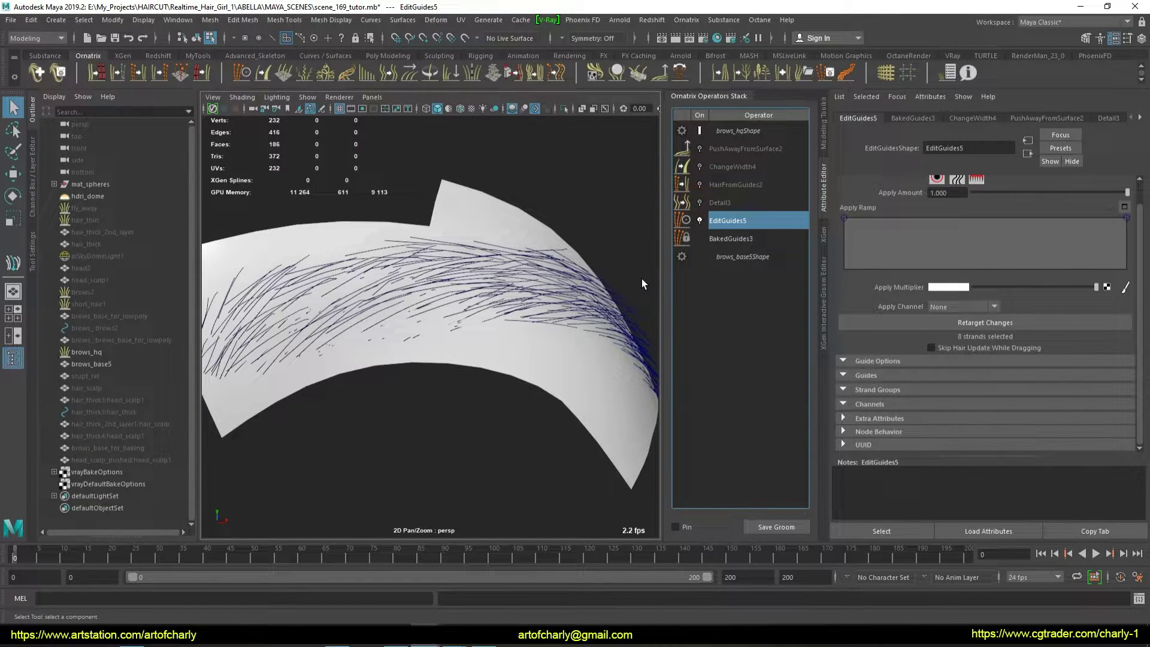
pyautogui.moveTo(534, 275)
pyautogui.mouseDown(button='middle')
pyautogui.moveTo(380, 403)
pyautogui.moveTo(743, 233)
pyautogui.mouseUp(button='middle')
pyautogui.moveTo(421, 363)
pyautogui.keyDown('alt'); pyautogui.mouseDown()
pyautogui.moveTo(437, 355)
pyautogui.moveTo(297, 361)
pyautogui.moveTo(484, 367)
pyautogui.moveTo(393, 390)
pyautogui.mouseUp(); pyautogui.keyUp('alt')
# Show Detail3's settings (point count 10, smoothing 0.400) and orbit around the brow strands.
pyautogui.click(728, 203)
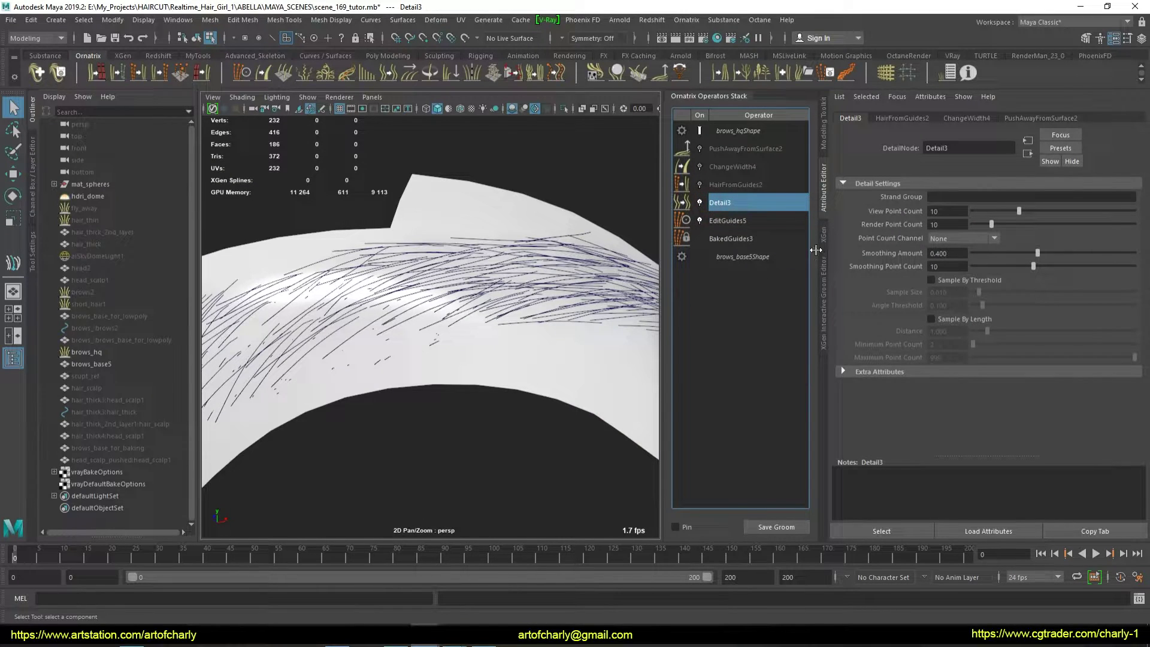
pyautogui.keyDown('alt'); pyautogui.moveTo(311, 377); pyautogui.dragTo(324, 336); pyautogui.keyUp('alt')
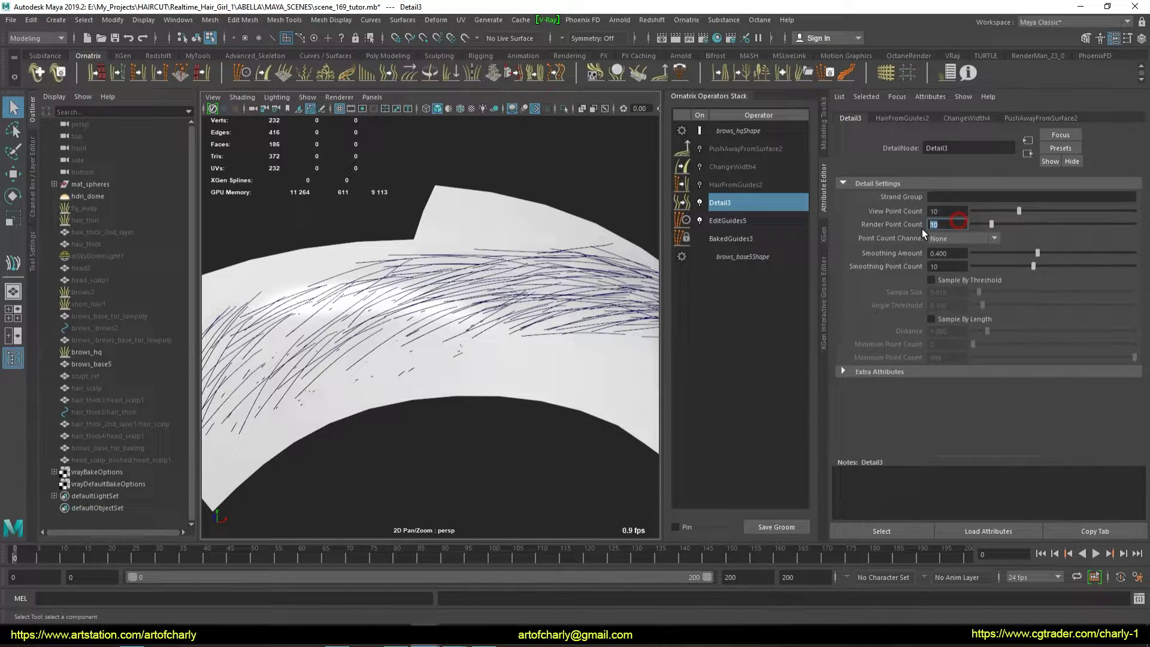
pyautogui.keyDown('alt'); pyautogui.moveTo(624, 293); pyautogui.dragTo(604, 282); pyautogui.keyUp('alt')
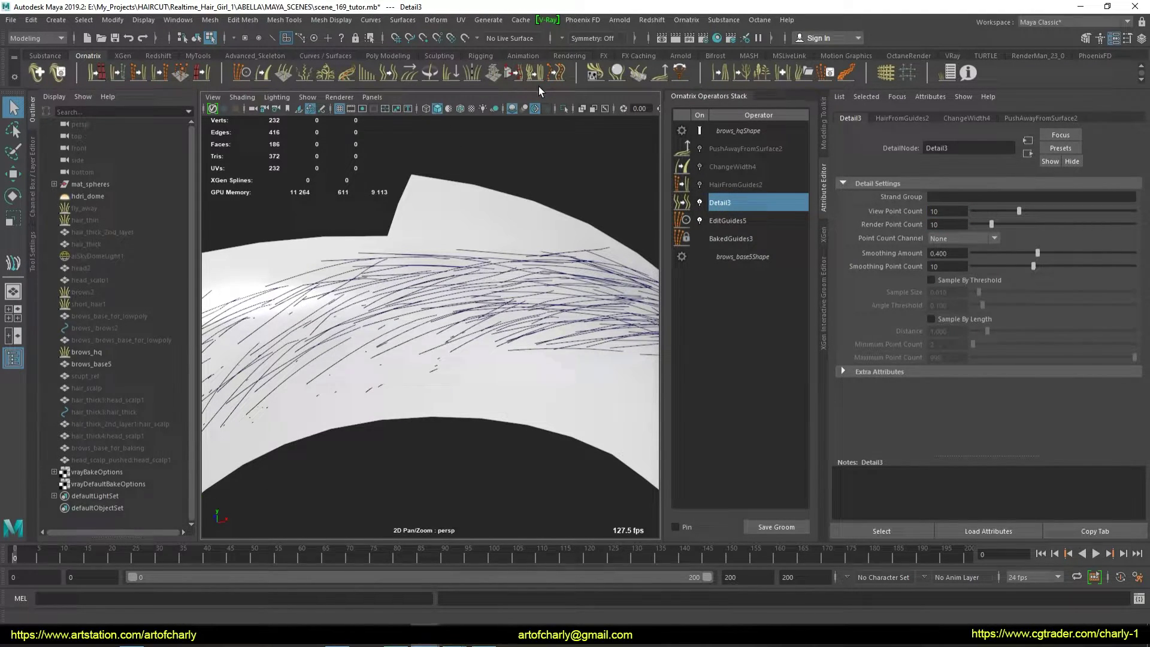
pyautogui.keyDown('alt'); pyautogui.moveTo(432, 398); pyautogui.dragTo(413, 352, button='right'); pyautogui.keyUp('alt')
pyautogui.keyDown('alt'); pyautogui.moveTo(413, 352); pyautogui.dragTo(656, 266); pyautogui.keyUp('alt')
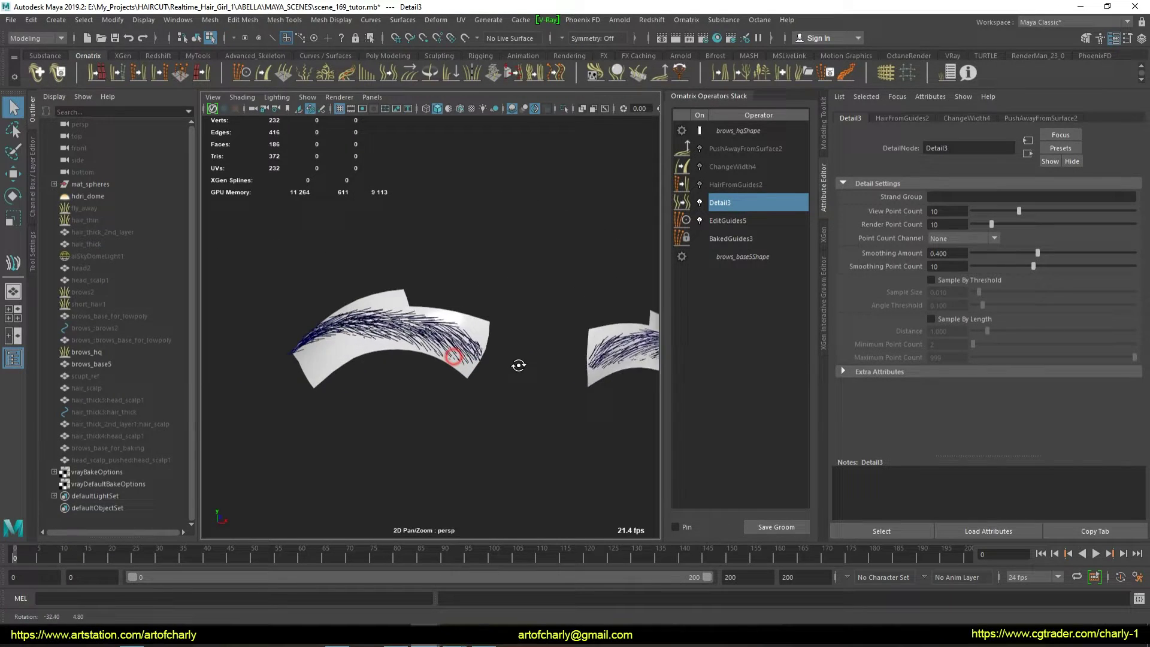
pyautogui.moveTo(519, 318)
pyautogui.keyDown('alt'); pyautogui.mouseDown()
pyautogui.moveTo(547, 308)
pyautogui.moveTo(334, 300)
pyautogui.mouseUp(); pyautogui.keyUp('alt')
pyautogui.keyDown('alt'); pyautogui.moveTo(333, 301); pyautogui.dragTo(366, 328, button='right'); pyautogui.keyUp('alt')
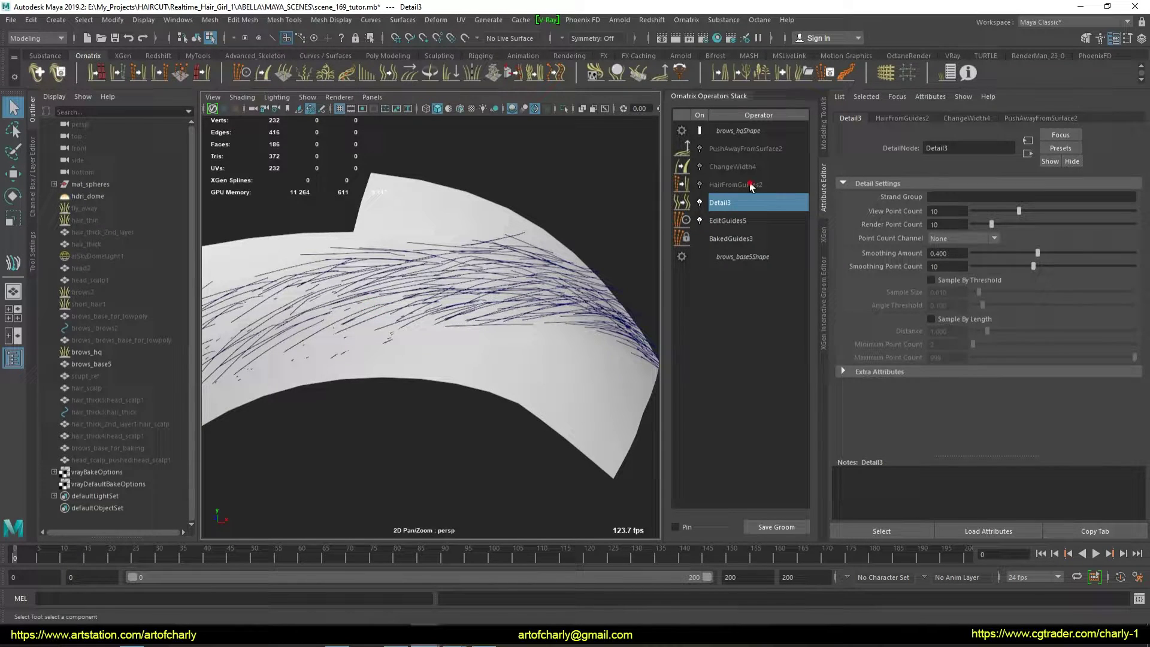
# Show HairFromGuides2's settings and mark the current and alternative Distribution Type icons.
pyautogui.click(701, 184)
pyautogui.moveTo(383, 312)
pyautogui.keyDown('alt'); pyautogui.mouseDown()
pyautogui.moveTo(331, 321)
pyautogui.moveTo(359, 328)
pyautogui.moveTo(380, 311)
pyautogui.moveTo(476, 320)
pyautogui.moveTo(338, 313)
pyautogui.mouseUp(); pyautogui.keyUp('alt')
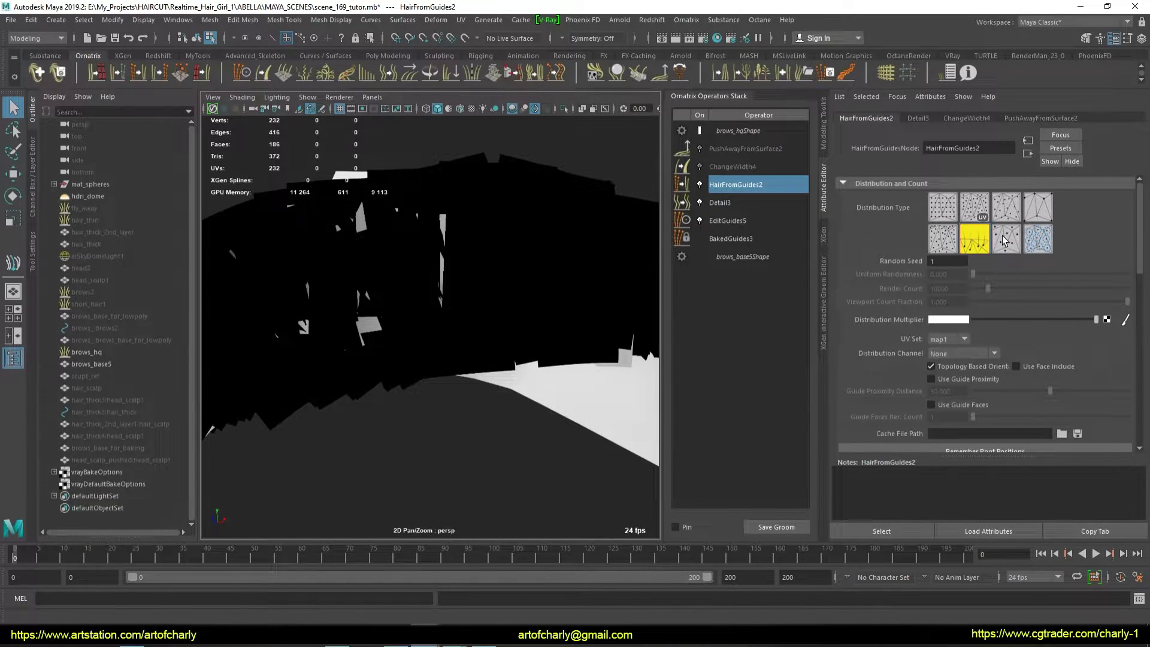
pyautogui.moveTo(981, 227); pyautogui.dragTo(964, 252)
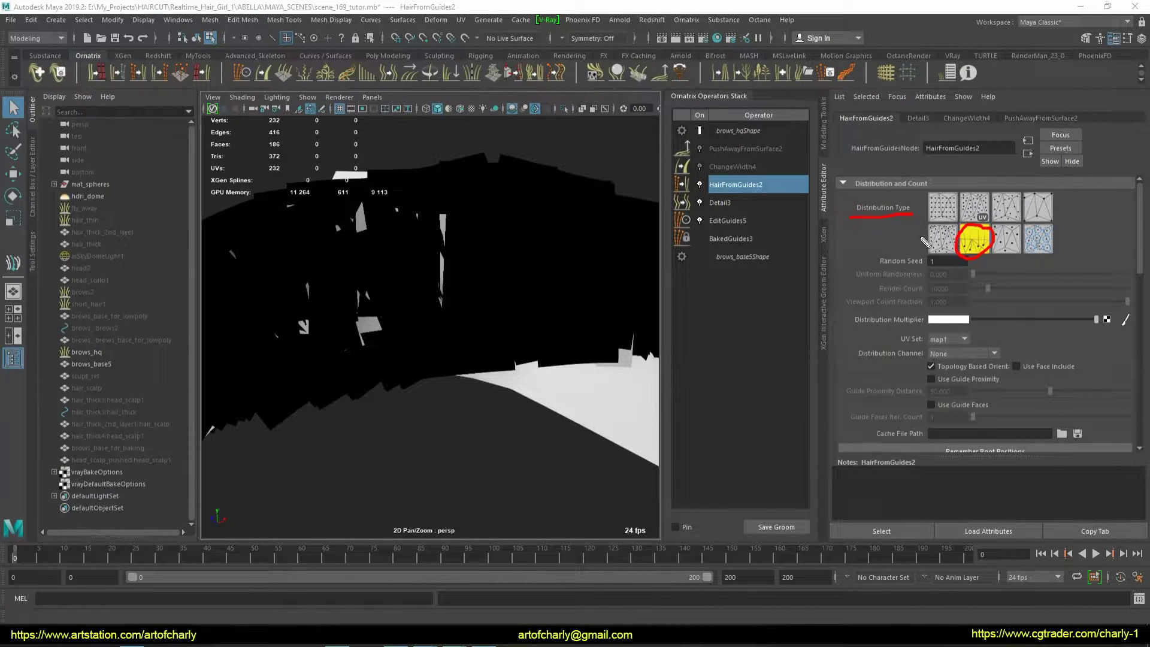
pyautogui.moveTo(905, 226); pyautogui.dragTo(943, 233)
# Re-enable ChangeWidth4 (Width 0.006) and orbit around the eyebrow card.
pyautogui.click(725, 168)
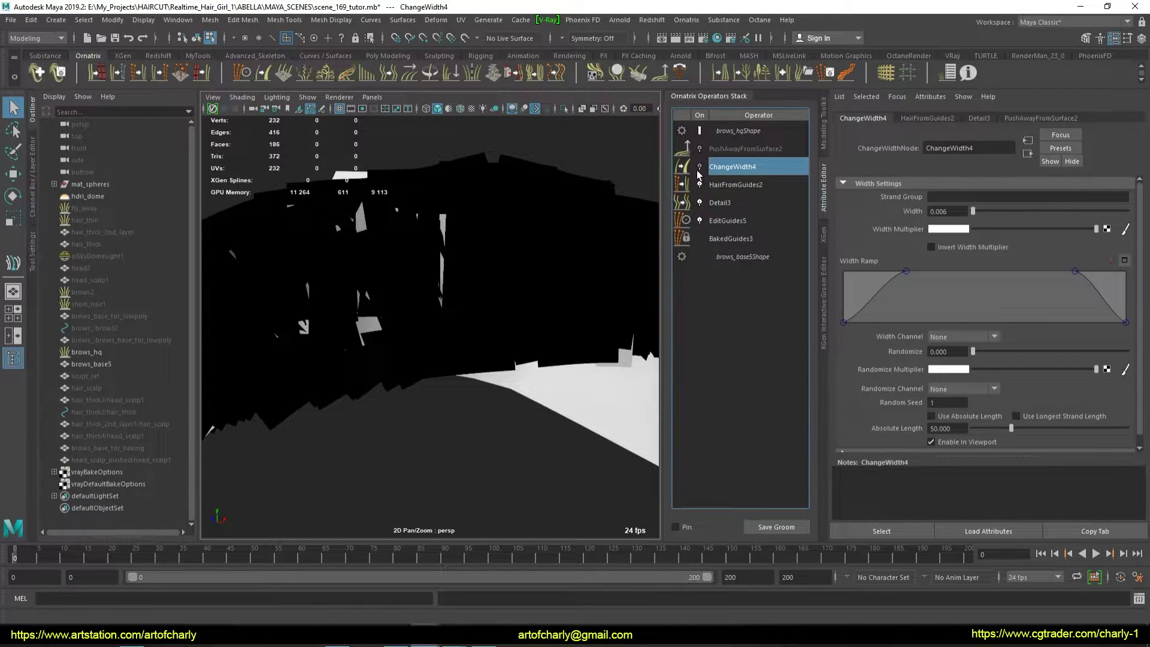
pyautogui.click(699, 167)
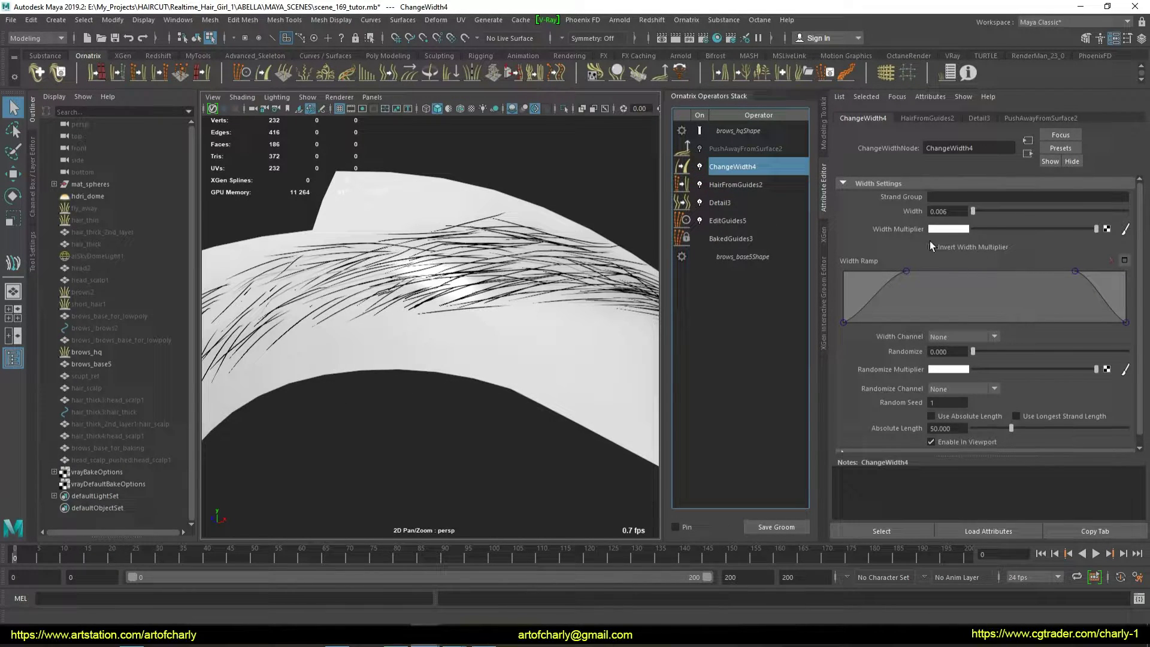
pyautogui.scroll(-1, 998, 390)
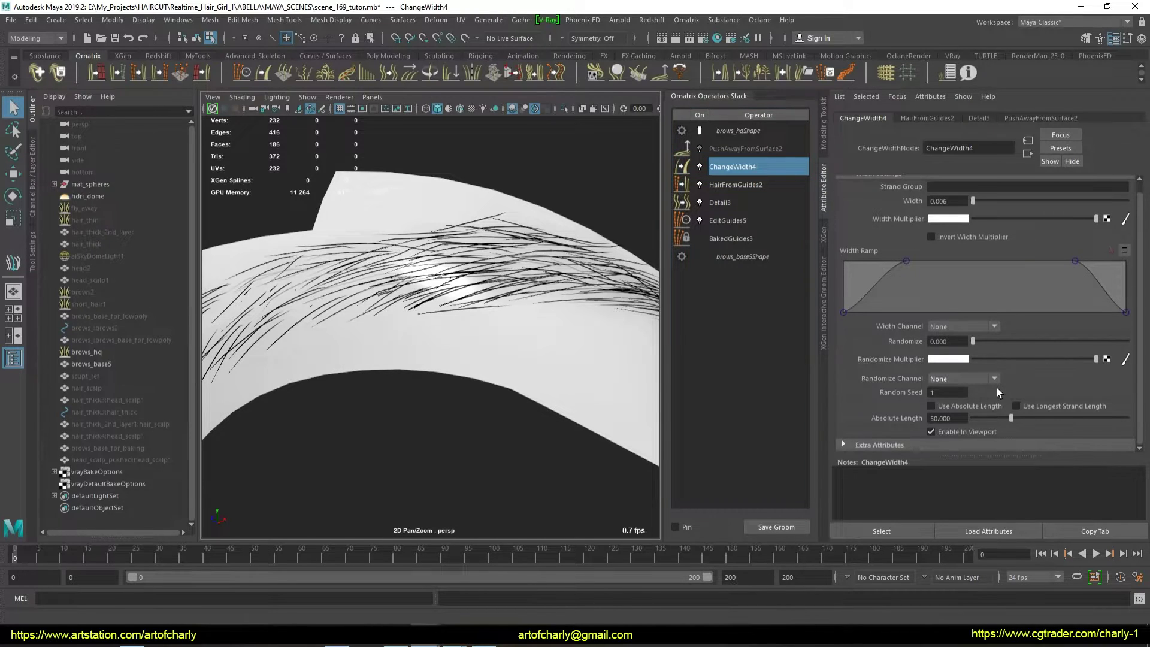
pyautogui.scroll(2, 434, 289)
pyautogui.scroll(-3, 434, 289)
pyautogui.keyDown('alt'); pyautogui.moveTo(425, 297); pyautogui.dragTo(519, 319); pyautogui.keyUp('alt')
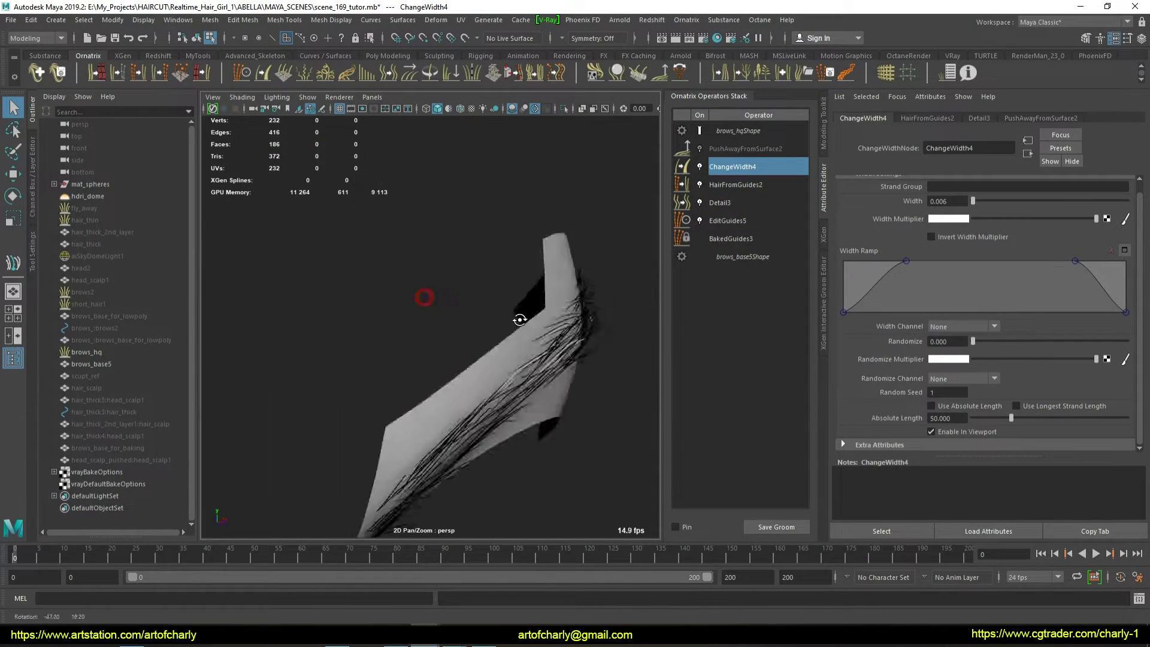
# Review PushAwayFromSurface2 (Distance 0.030, 3 iterations) and select brows_base5 as an object.
pyautogui.click(746, 149)
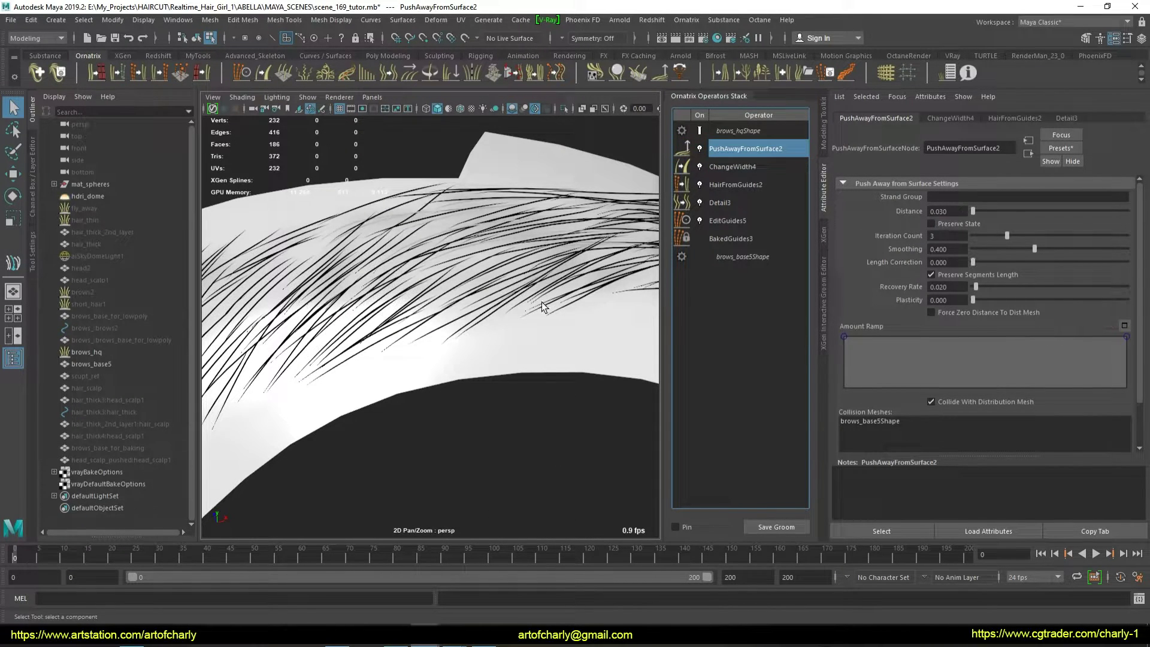
pyautogui.keyDown('alt'); pyautogui.moveTo(598, 317); pyautogui.dragTo(448, 324, button='right'); pyautogui.keyUp('alt')
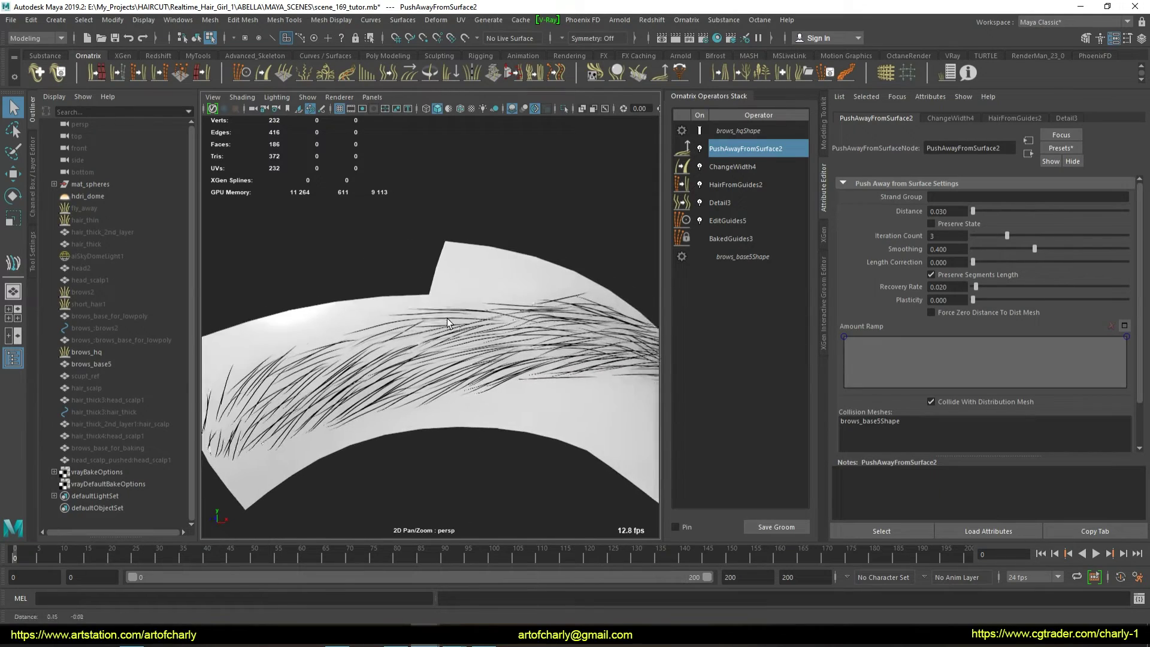
pyautogui.keyDown('alt'); pyautogui.moveTo(447, 323); pyautogui.dragTo(447, 257, button='middle'); pyautogui.keyUp('alt')
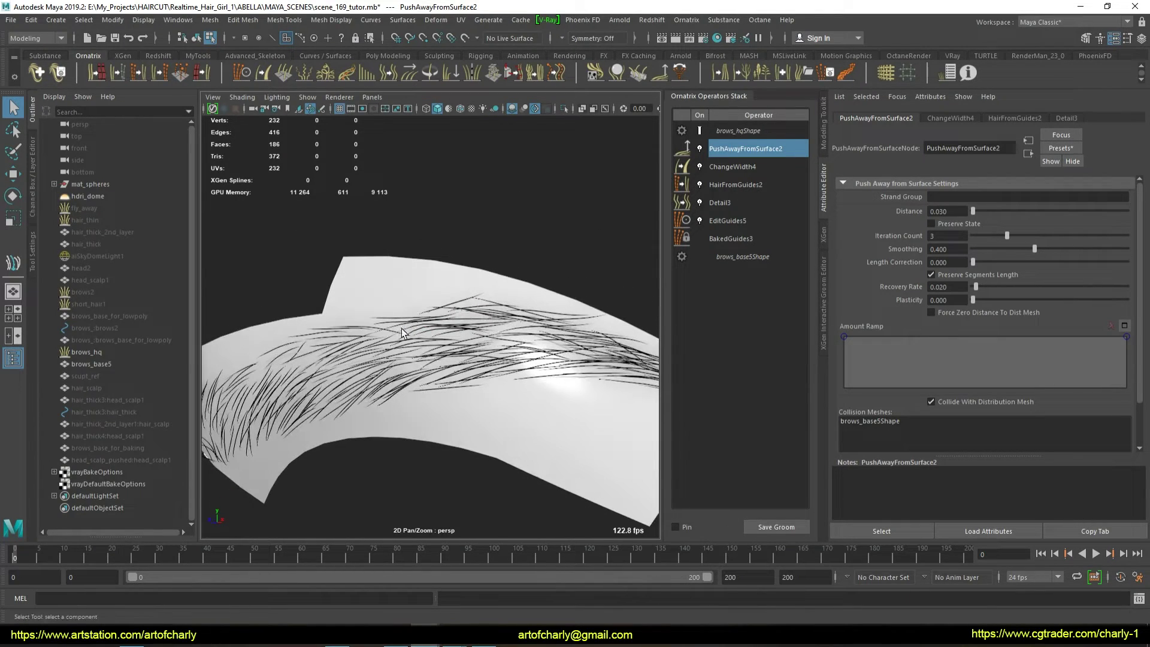
pyautogui.keyDown('alt'); pyautogui.moveTo(447, 324); pyautogui.dragTo(447, 257, button='middle'); pyautogui.keyUp('alt')
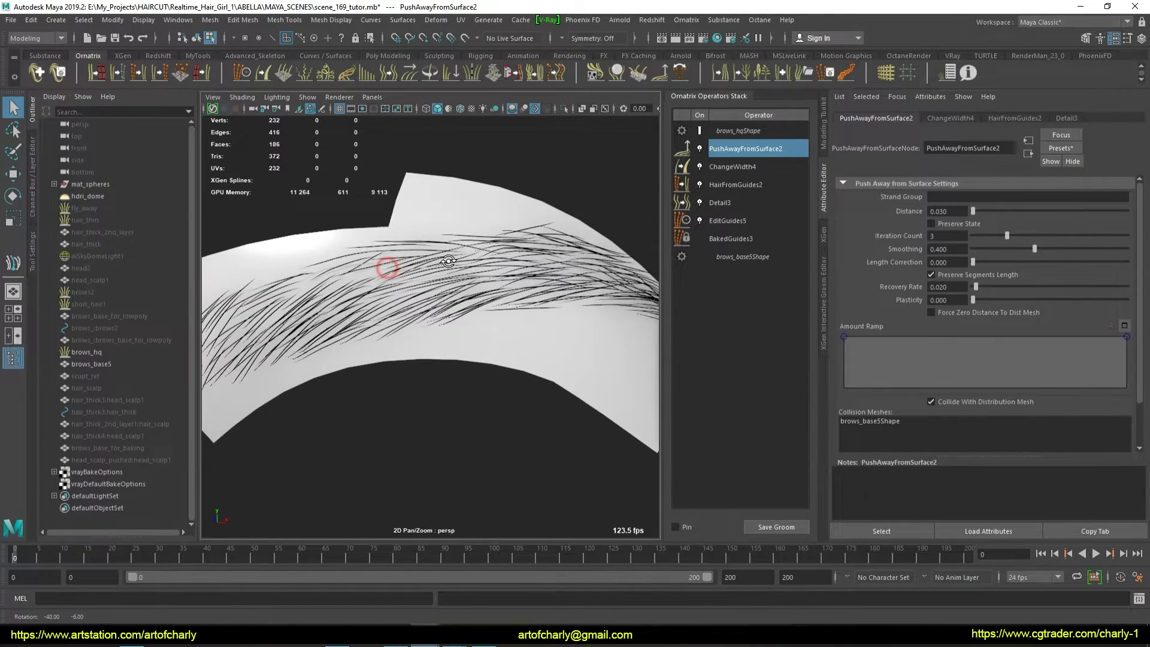
pyautogui.click(489, 206)
pyautogui.moveTo(513, 214); pyautogui.dragTo(471, 217, button='right')
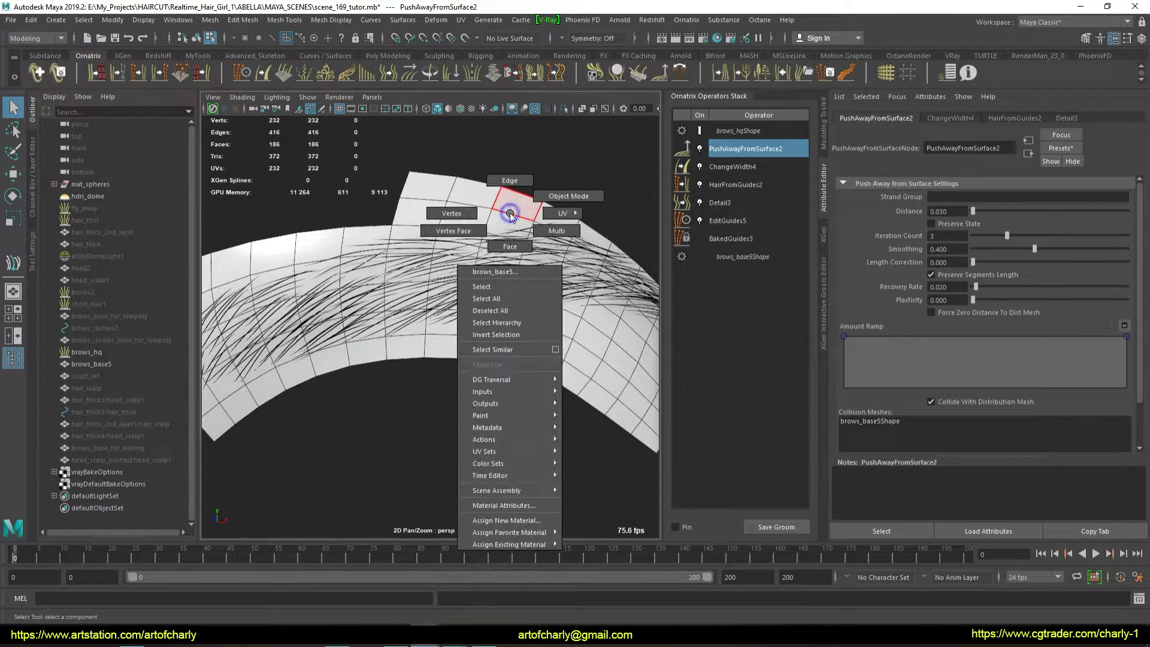
# Show the V-Ray bake options for brows_base5 from the VRay shelf's bake icon.
pyautogui.keyDown('alt'); pyautogui.moveTo(472, 217); pyautogui.dragTo(465, 244); pyautogui.keyUp('alt')
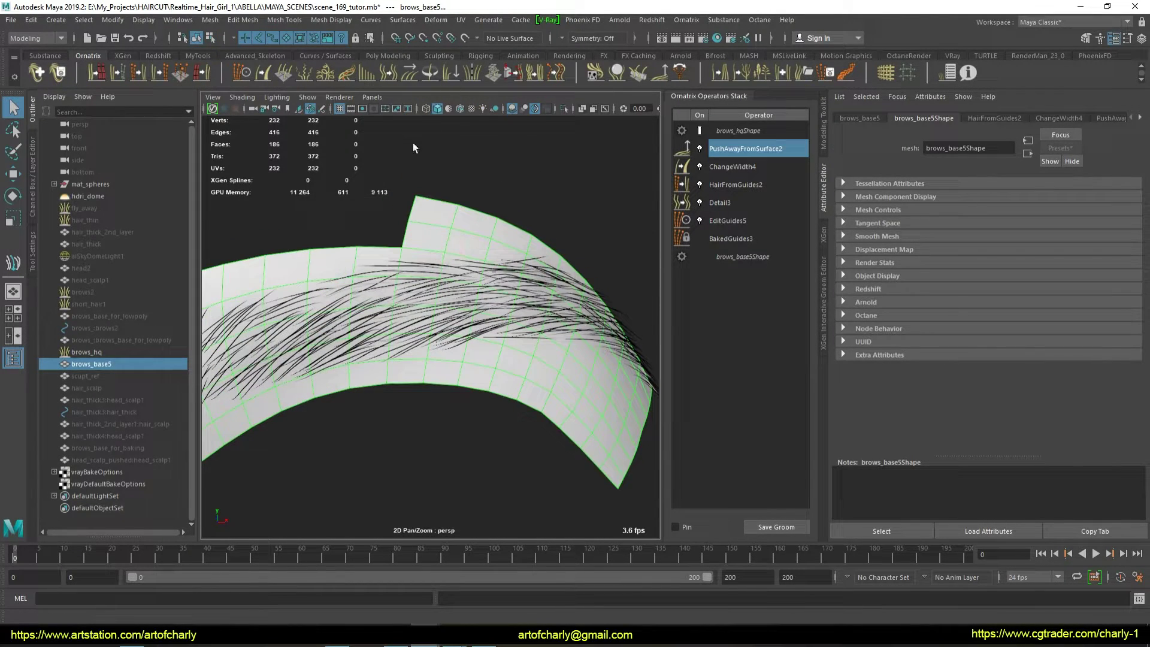
pyautogui.click(944, 55)
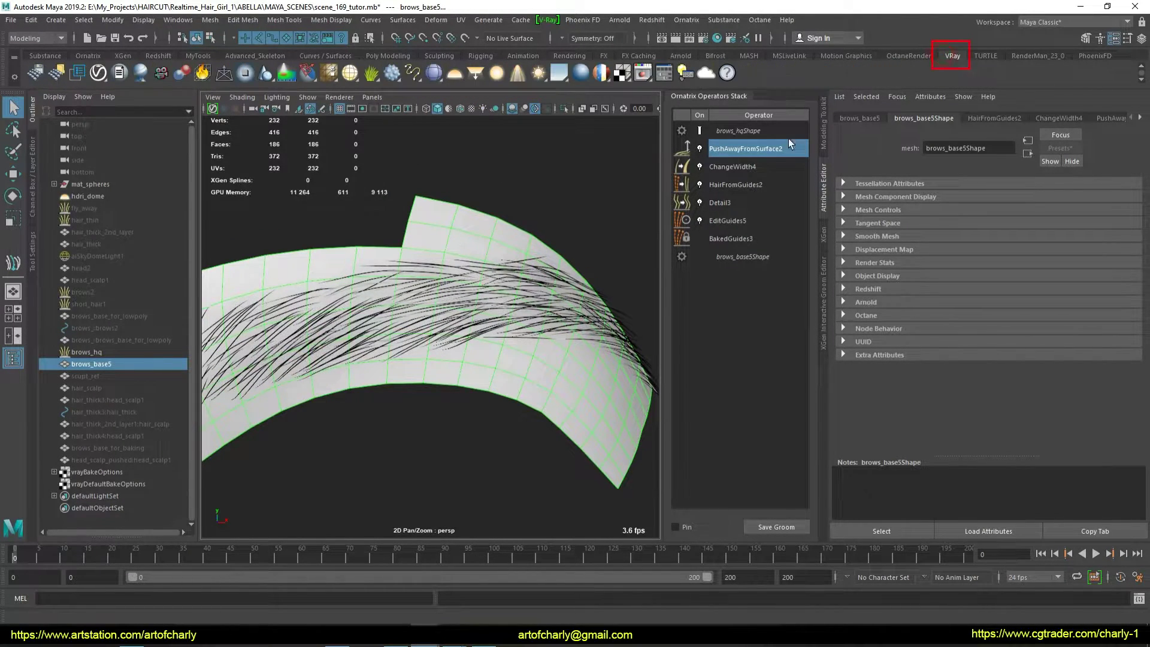
pyautogui.rightClick(623, 75)
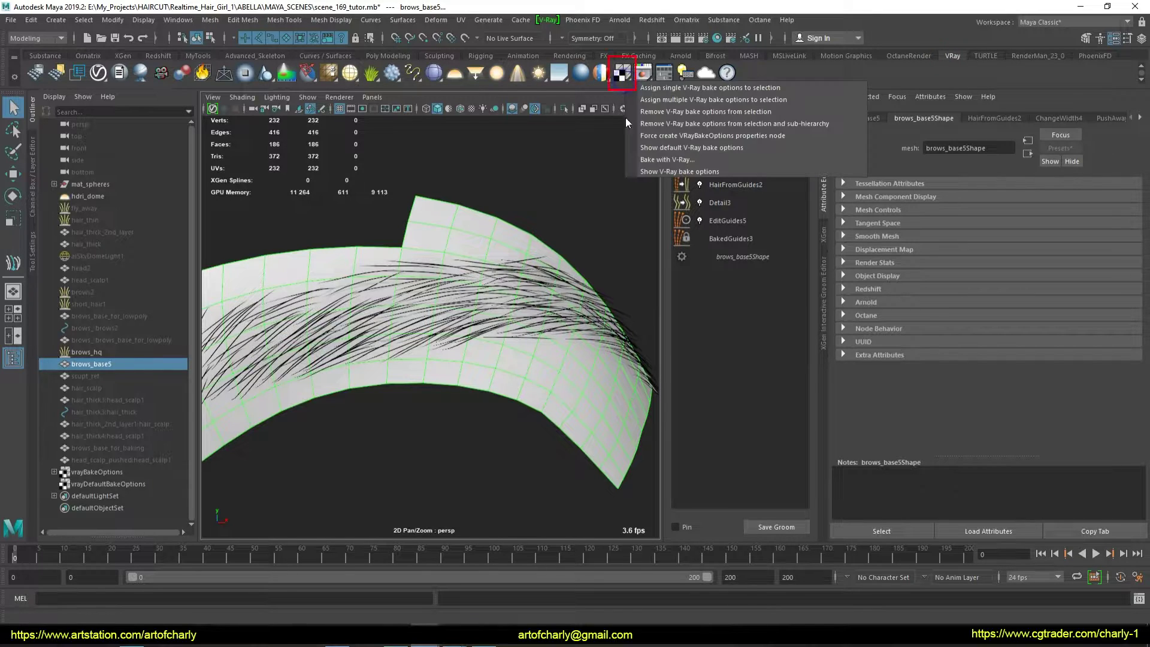
pyautogui.click(673, 172)
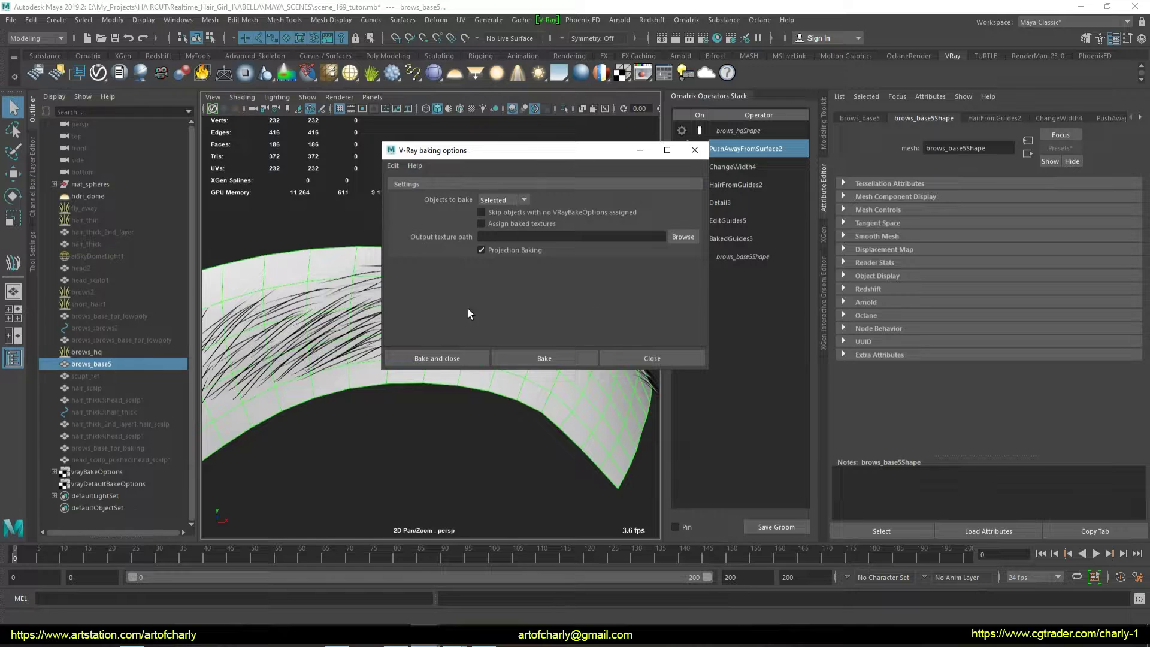
# Close the V-Ray baking options, then select hair_scalp in the Outliner and hide it.
pyautogui.click(704, 156)
pyautogui.keyDown('alt'); pyautogui.moveTo(406, 290); pyautogui.dragTo(380, 242); pyautogui.keyUp('alt')
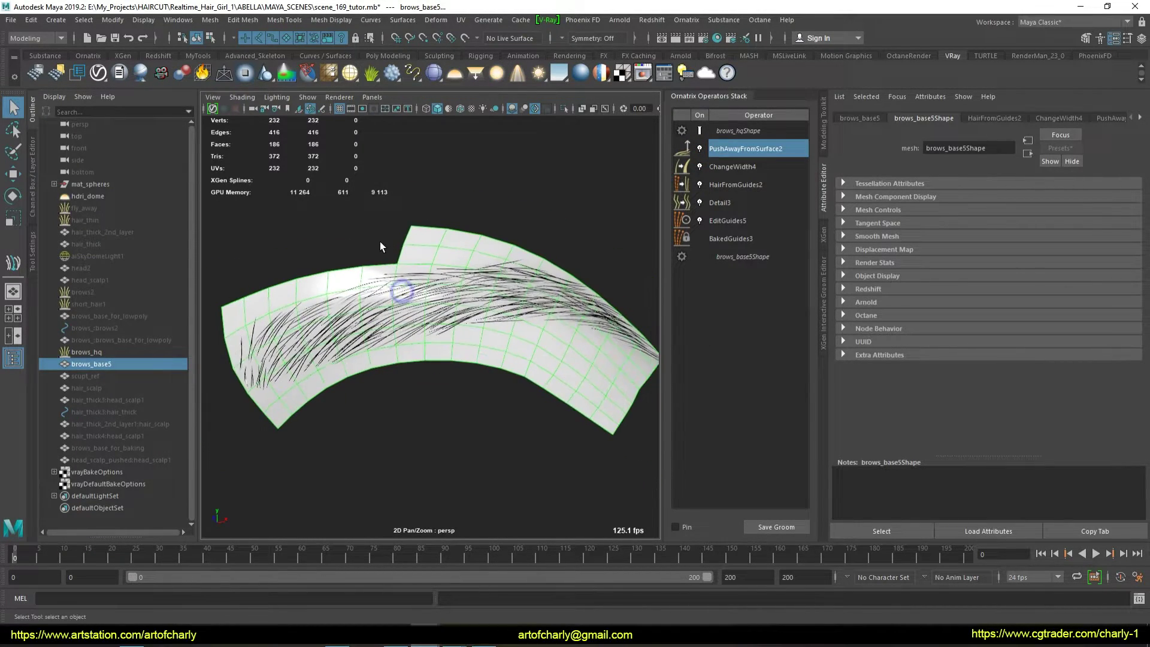
pyautogui.keyDown('alt'); pyautogui.moveTo(388, 301); pyautogui.dragTo(375, 295); pyautogui.keyUp('alt')
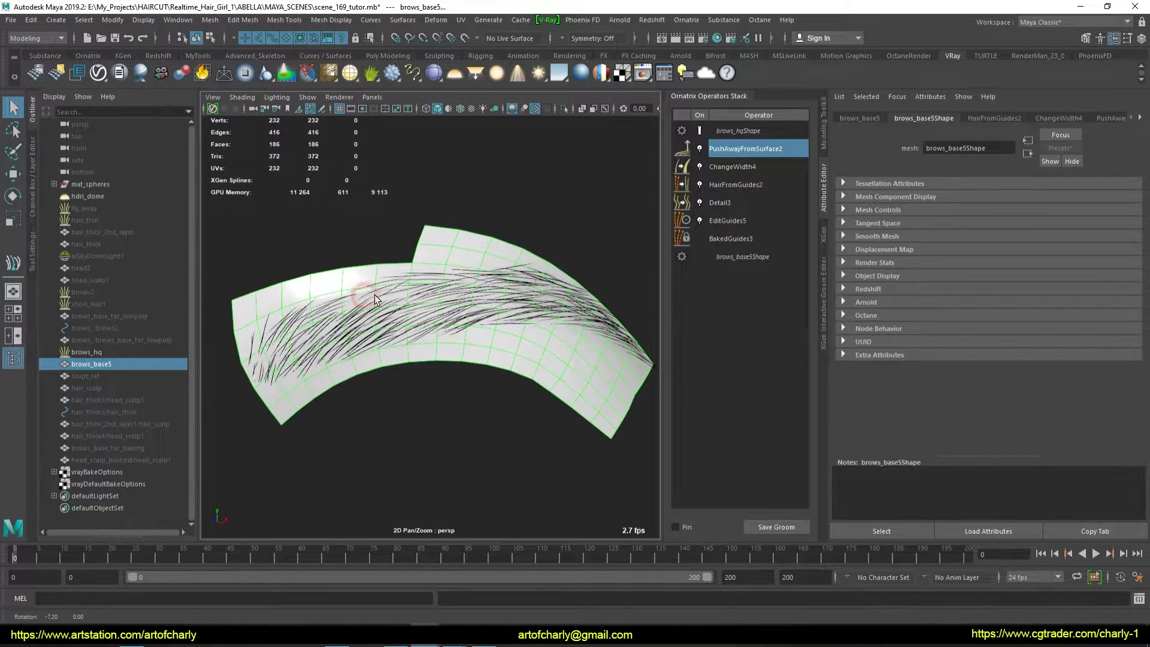
pyautogui.click(451, 253)
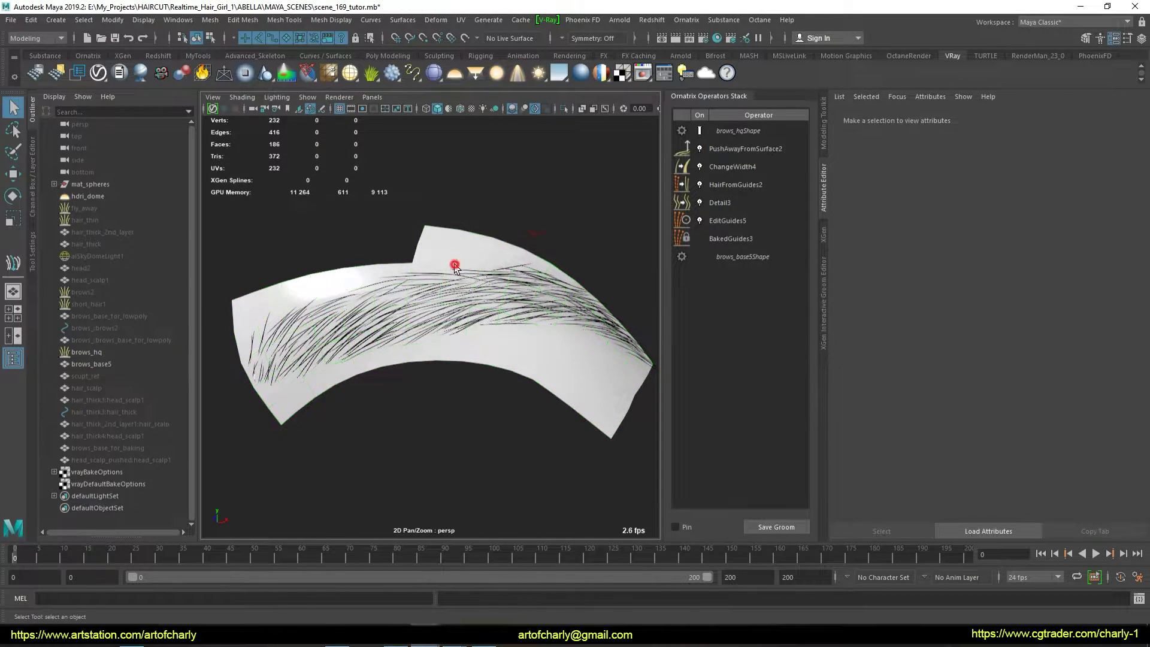
pyautogui.click(99, 388)
pyautogui.keyDown('alt'); pyautogui.moveTo(489, 319); pyautogui.dragTo(231, 376, button='right'); pyautogui.keyUp('alt')
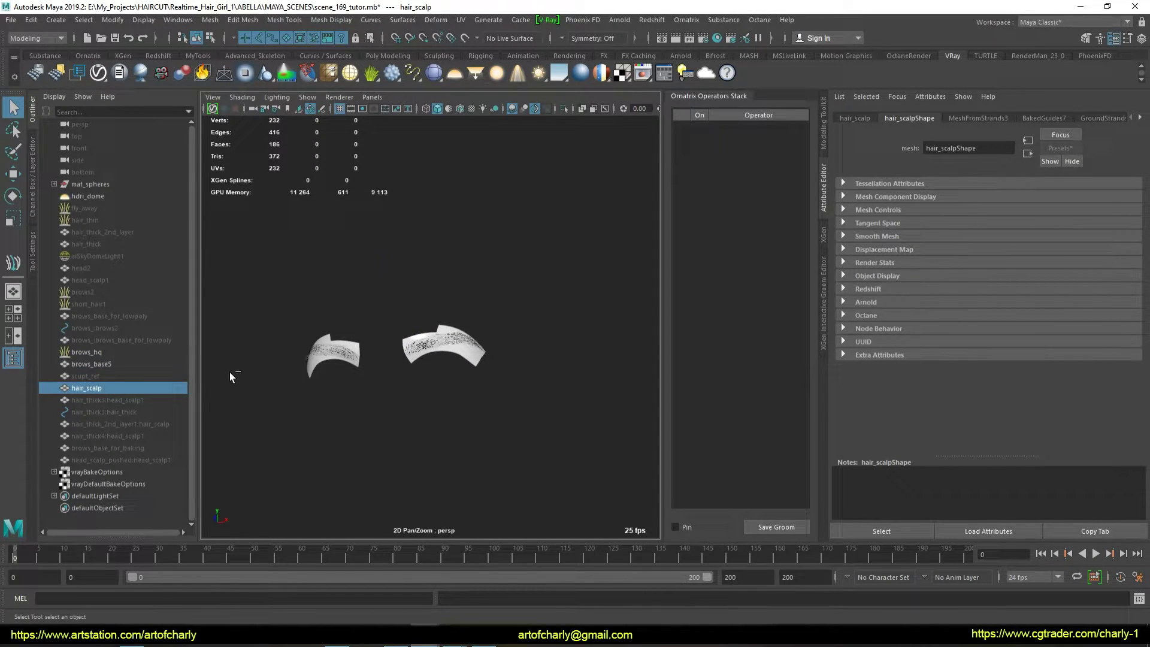
pyautogui.hotkey('ctrl', 'h')
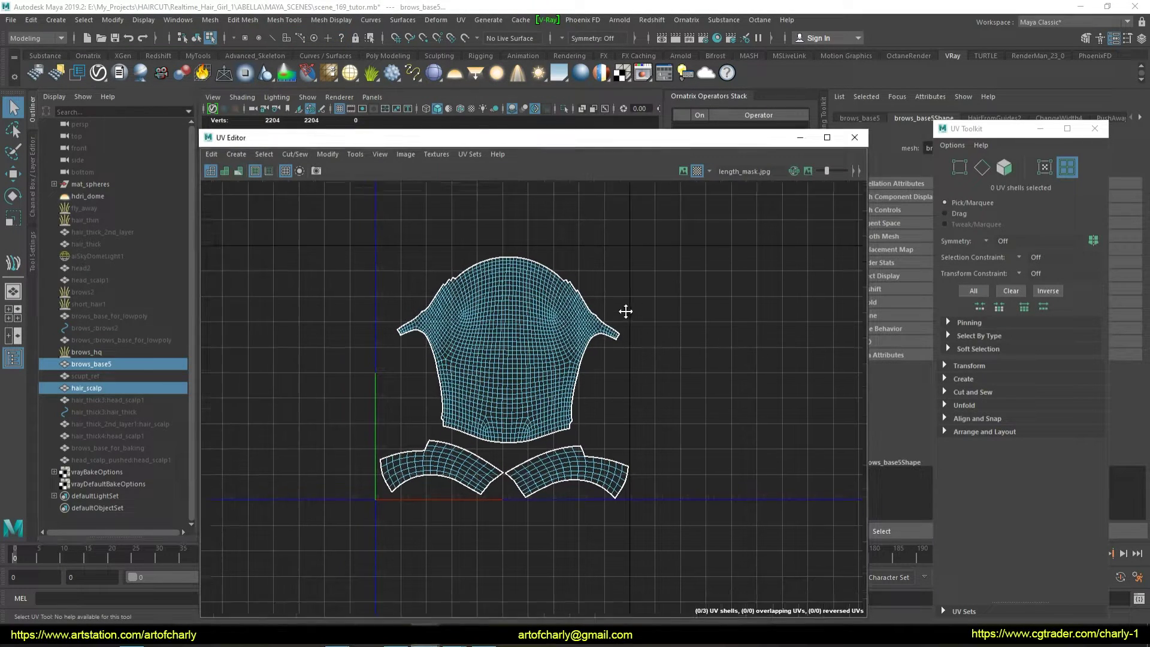
# Zoom into the scalp and brow UV shells, then close the UV Editor and deselect.
pyautogui.scroll(2, 493, 433)
pyautogui.scroll(2, 534, 385)
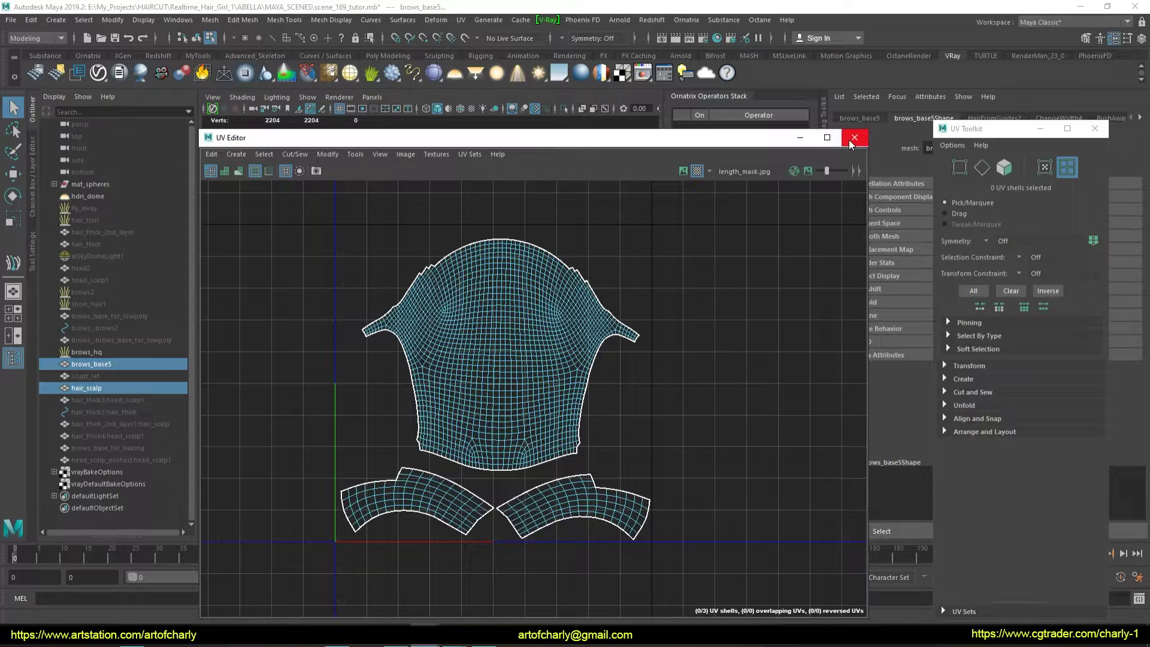
pyautogui.click(855, 137)
pyautogui.click(578, 277)
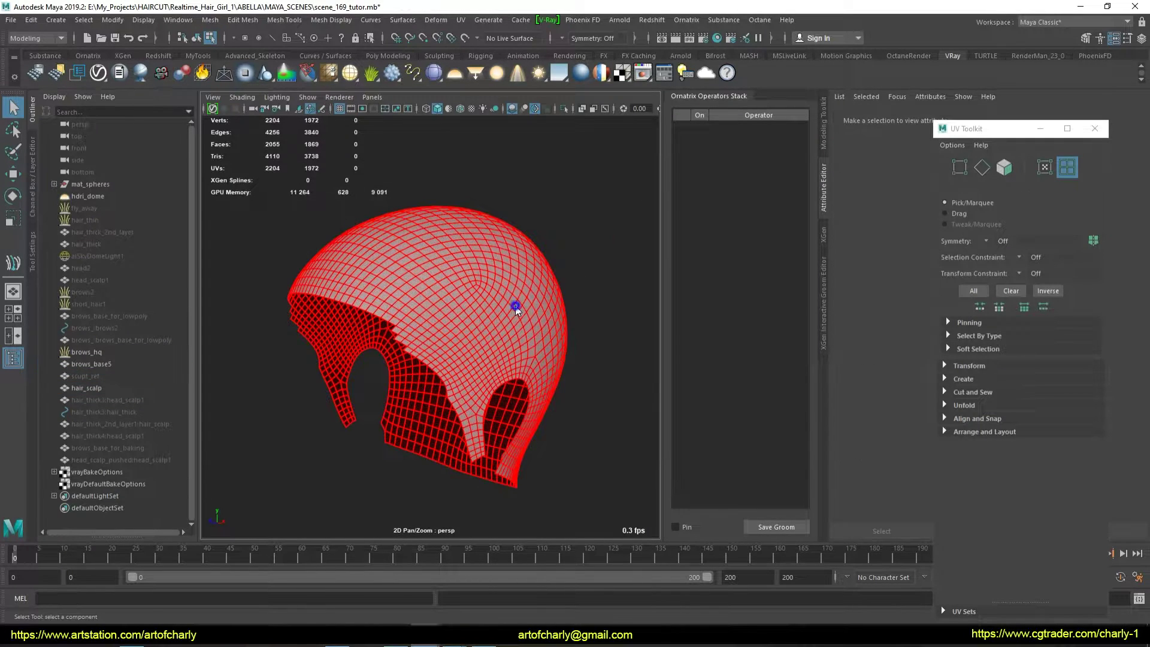
# Select hair_scalp as a whole object and orbit to inspect it from behind.
pyautogui.moveTo(514, 308); pyautogui.dragTo(436, 330, button='right')
pyautogui.keyDown('alt'); pyautogui.moveTo(436, 330); pyautogui.dragTo(501, 388); pyautogui.keyUp('alt')
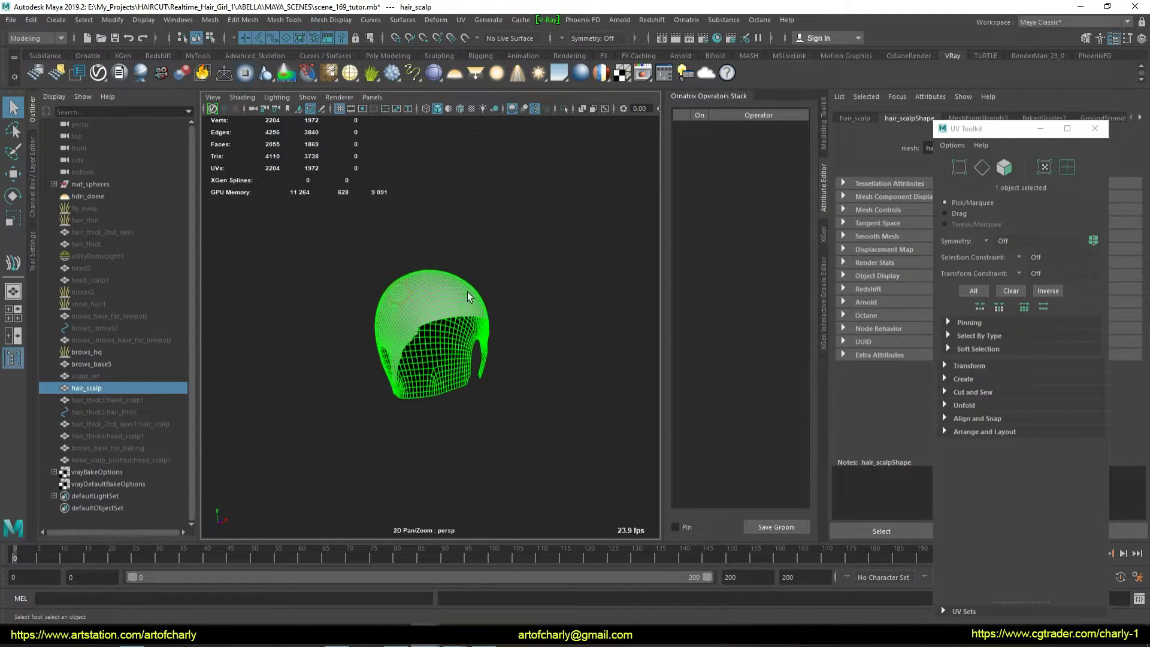
pyautogui.moveTo(499, 324)
pyautogui.keyDown('alt'); pyautogui.mouseDown()
pyautogui.moveTo(495, 308)
pyautogui.moveTo(526, 314)
pyautogui.mouseUp(); pyautogui.keyUp('alt')
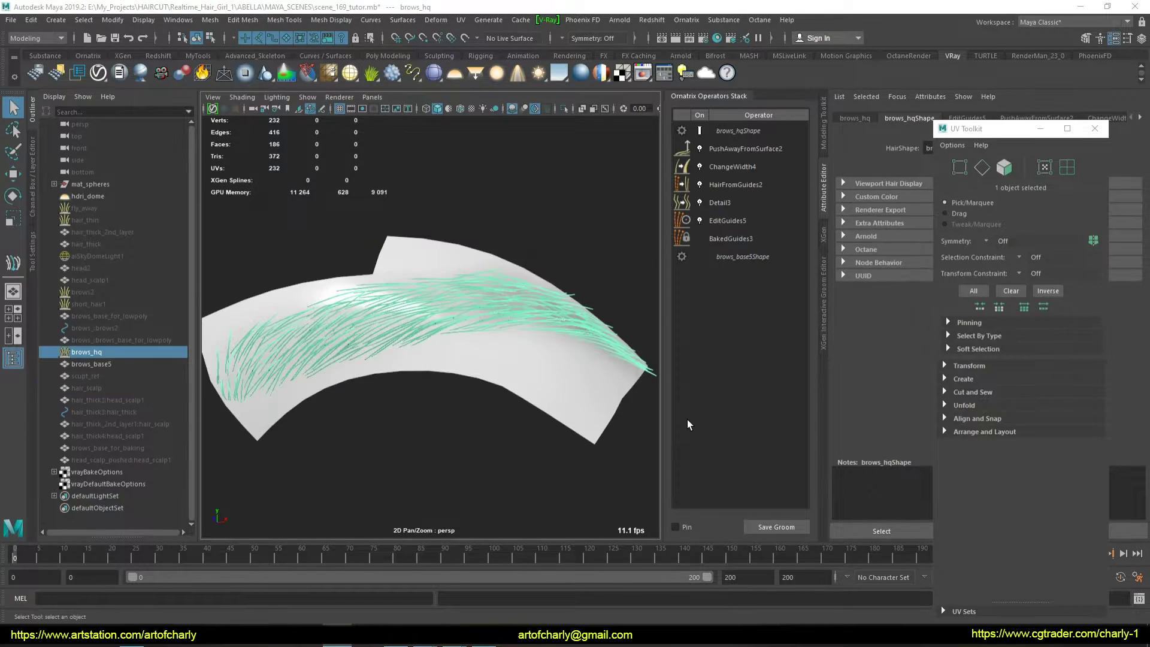
pyautogui.keyDown('alt'); pyautogui.moveTo(487, 283); pyautogui.dragTo(459, 285); pyautogui.keyUp('alt')
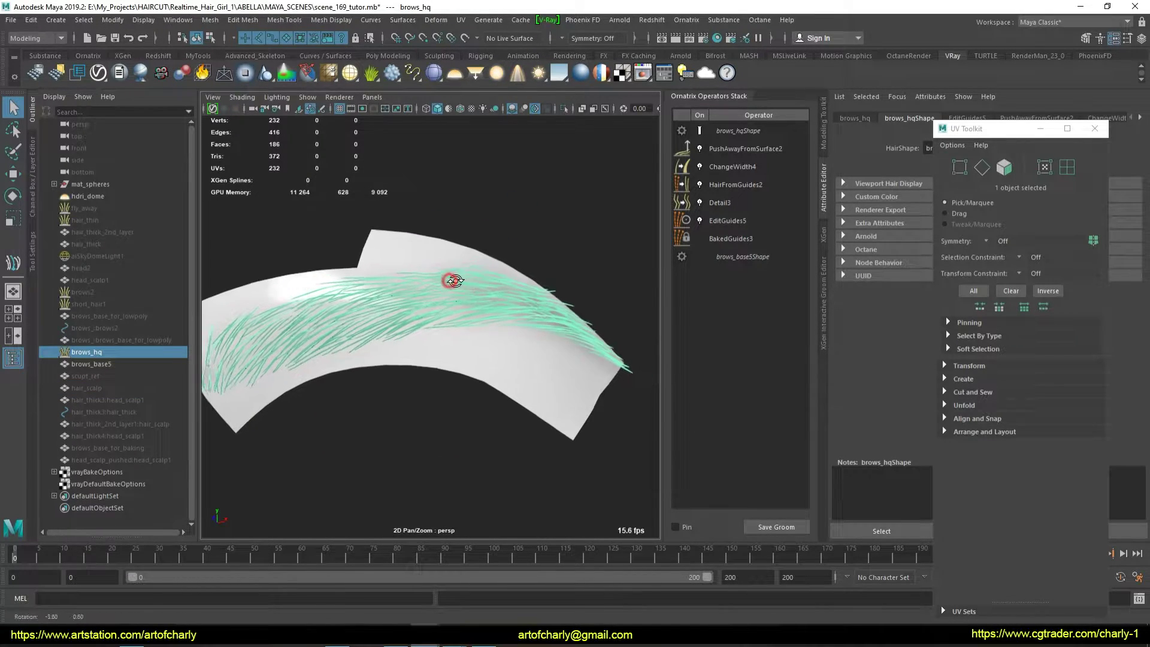
# Show brows2's result as mesh strips, then hide brows2 and select brows_hq.
pyautogui.click(102, 297)
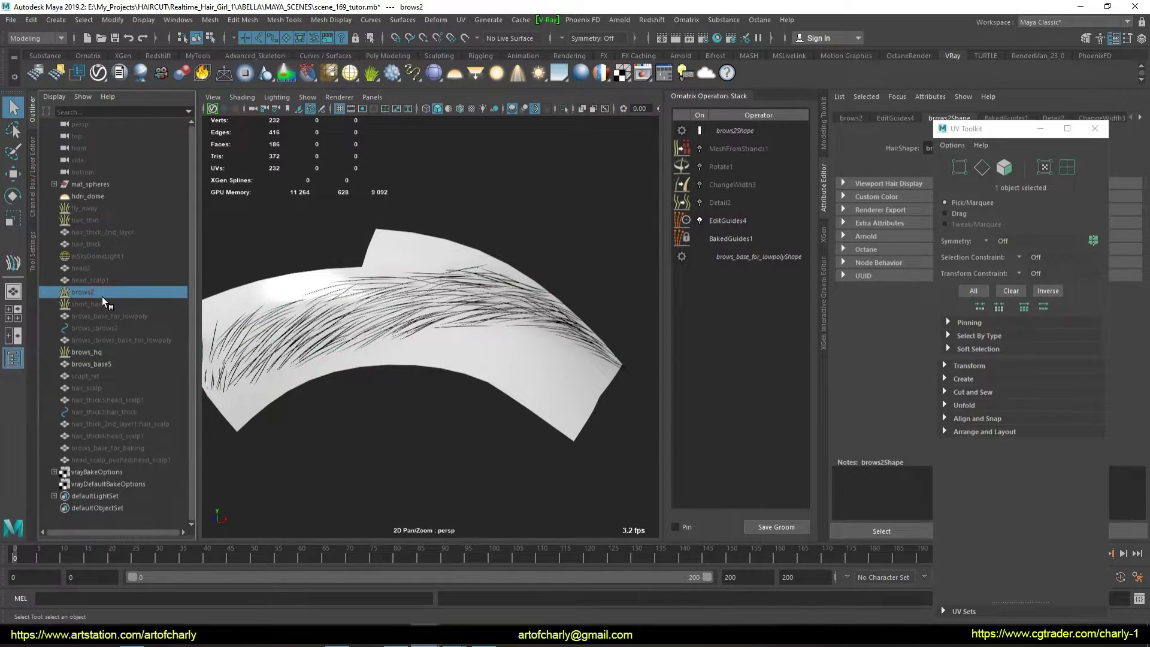
pyautogui.moveTo(331, 269)
pyautogui.keyDown('alt'); pyautogui.mouseDown()
pyautogui.moveTo(298, 300)
pyautogui.moveTo(290, 265)
pyautogui.moveTo(350, 254)
pyautogui.moveTo(282, 311)
pyautogui.moveTo(315, 321)
pyautogui.moveTo(437, 306)
pyautogui.moveTo(351, 303)
pyautogui.moveTo(369, 273)
pyautogui.moveTo(436, 283)
pyautogui.moveTo(419, 308)
pyautogui.moveTo(429, 313)
pyautogui.moveTo(414, 300)
pyautogui.moveTo(454, 308)
pyautogui.mouseUp(); pyautogui.keyUp('alt')
pyautogui.click(761, 205)
pyautogui.click(735, 130)
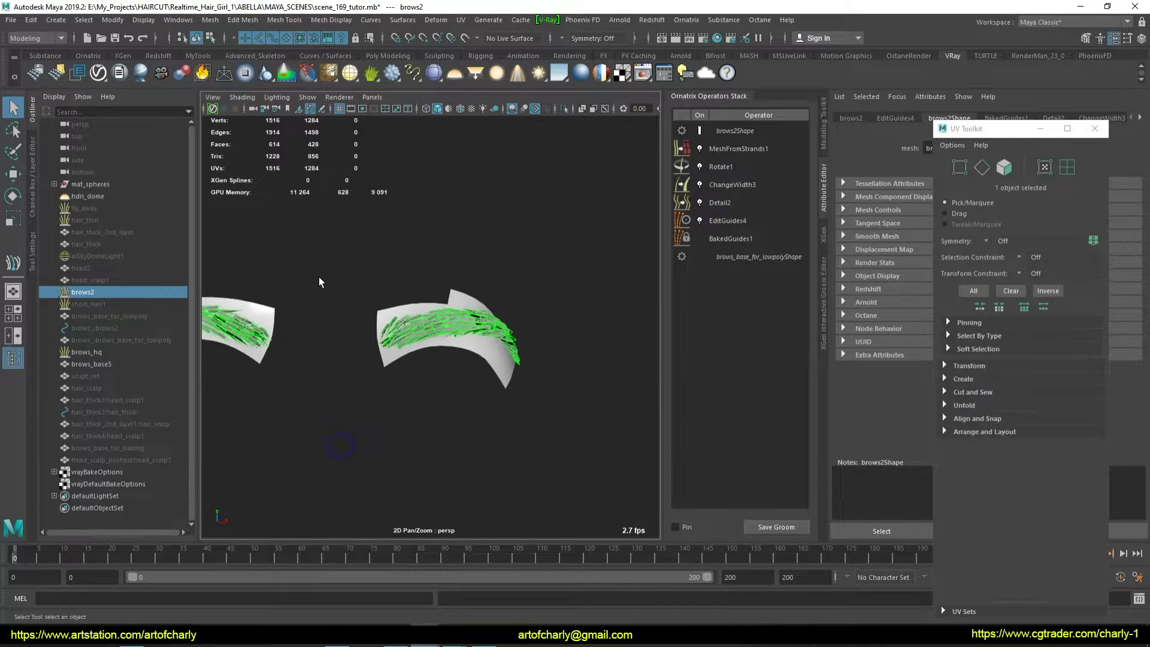
pyautogui.hotkey('ctrl', 'h')
pyautogui.click(453, 309)
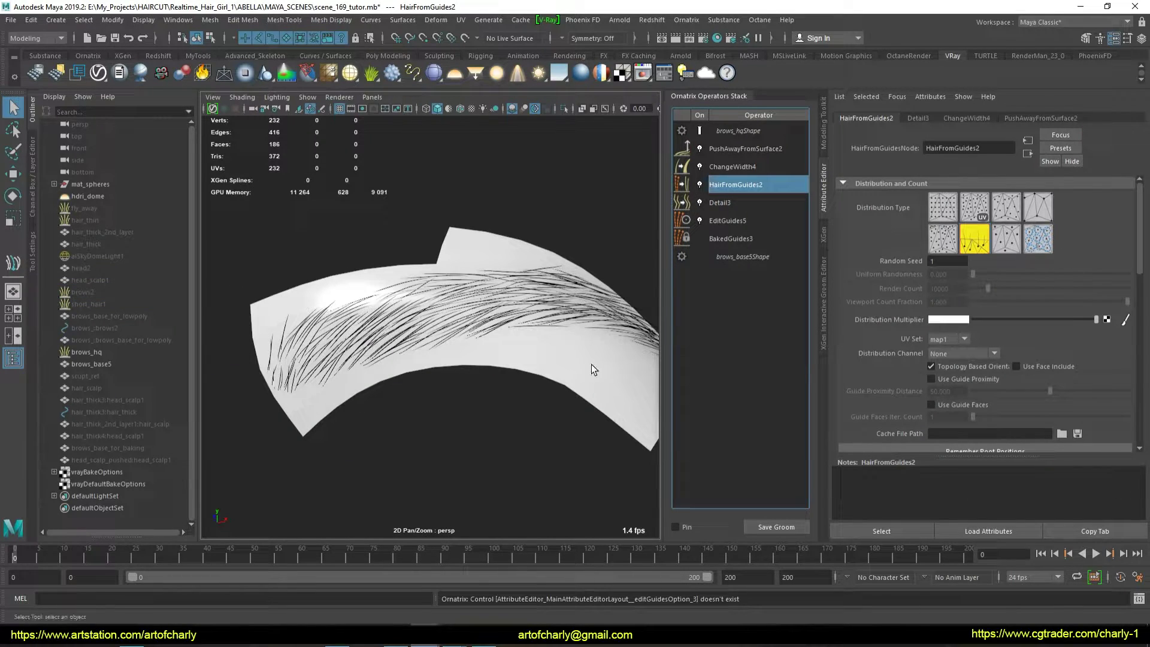
# Change HairFromGuides2's distribution and set its Render Count to 1000.
pyautogui.click(1039, 239)
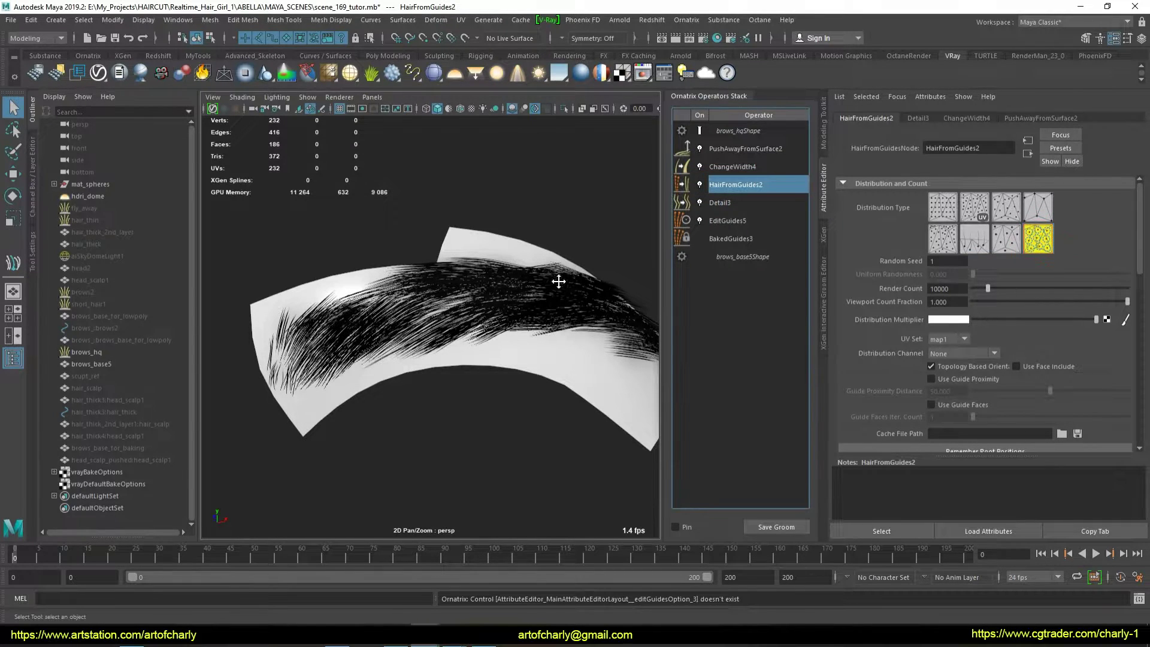
pyautogui.keyDown('alt'); pyautogui.moveTo(557, 277); pyautogui.dragTo(567, 285); pyautogui.keyUp('alt')
pyautogui.doubleClick(947, 288)
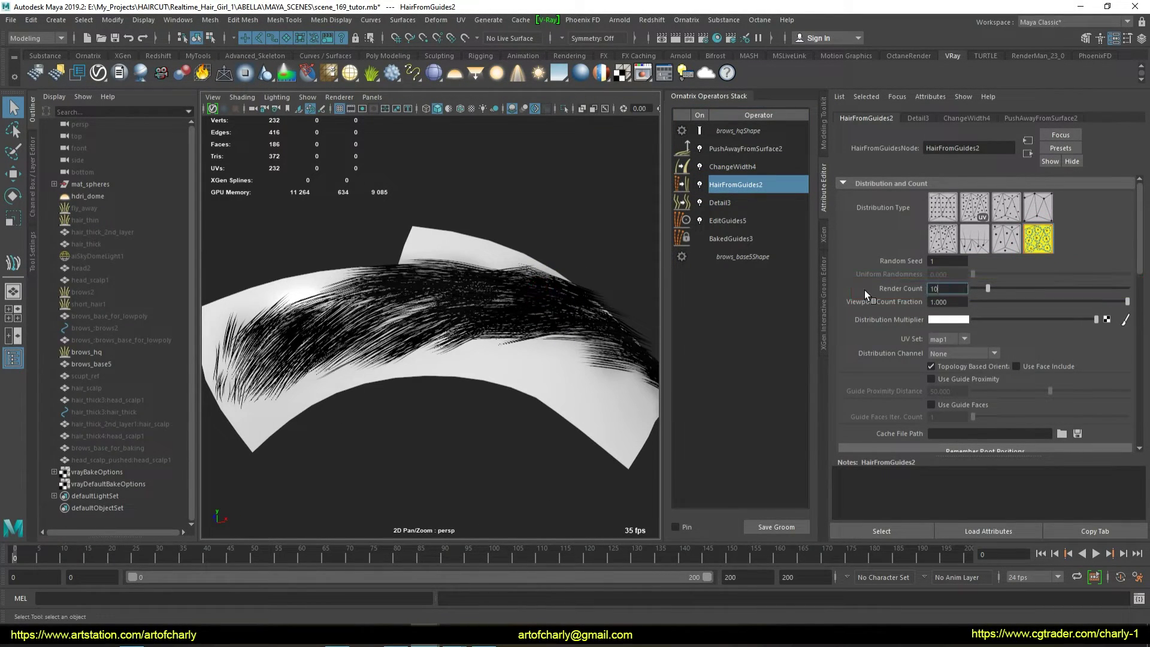
pyautogui.write('1000')
pyautogui.press('Return')
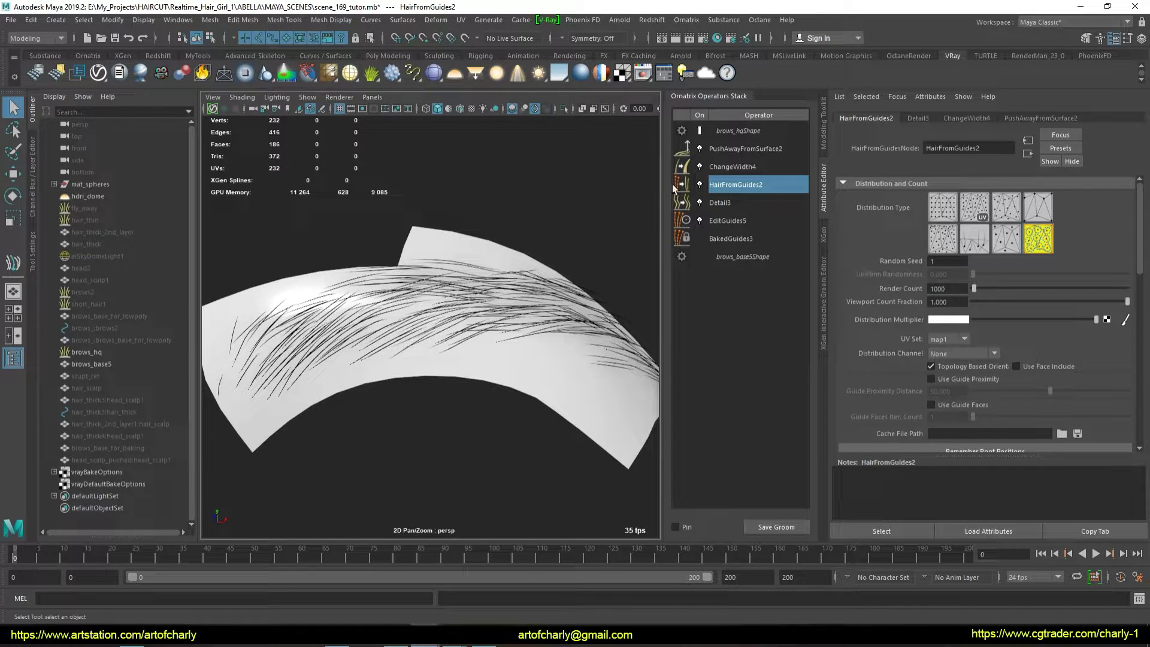
# Flatten the ChangeWidth4 width ramp at full width and convert the strands with Mesh From Strands.
pyautogui.click(737, 167)
pyautogui.moveTo(981, 200); pyautogui.dragTo(974, 199)
pyautogui.click(1127, 311)
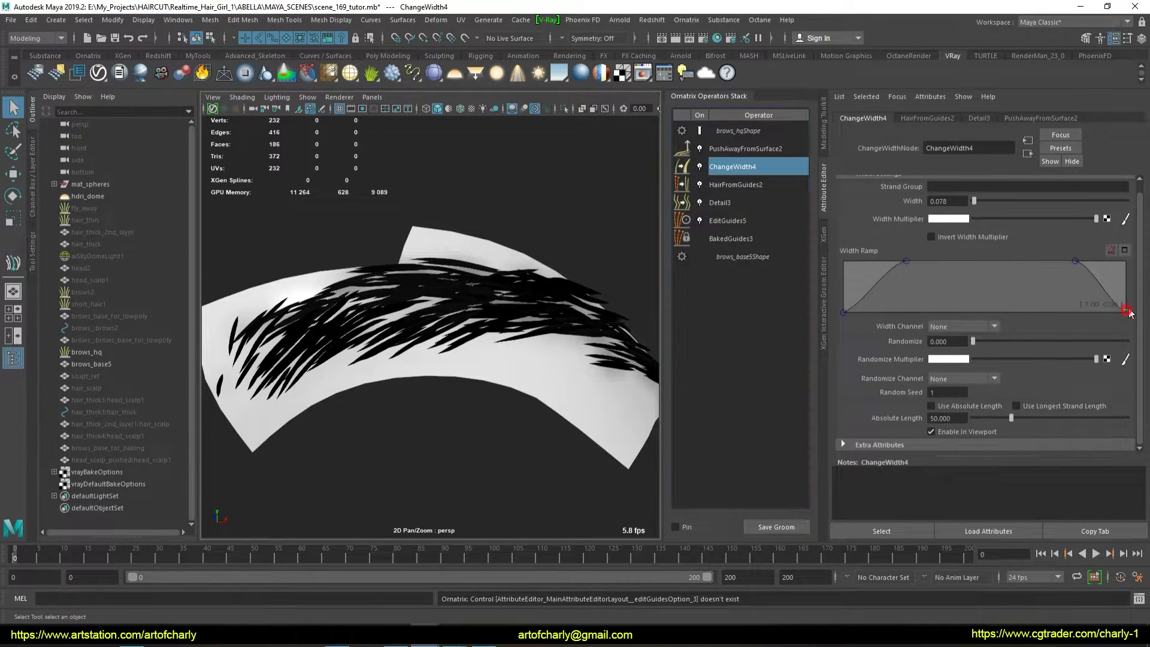
pyautogui.moveTo(1127, 311); pyautogui.dragTo(1126, 261)
pyautogui.moveTo(844, 312); pyautogui.dragTo(843, 261)
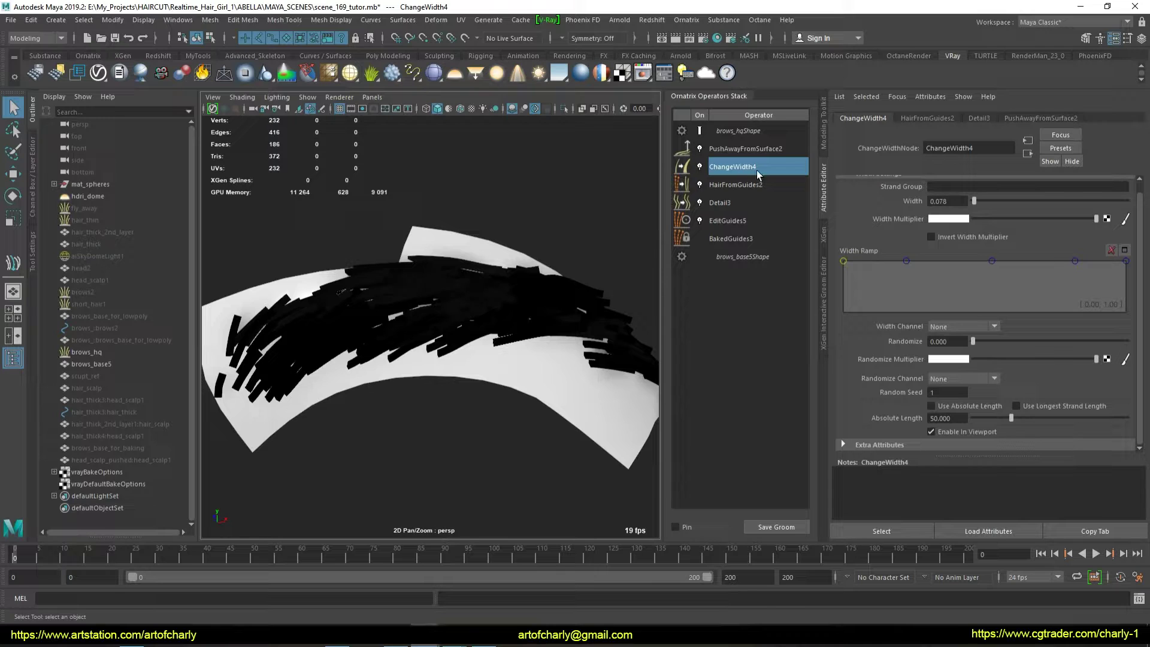
pyautogui.click(88, 55)
pyautogui.moveTo(534, 281)
pyautogui.keyDown('alt'); pyautogui.mouseDown()
pyautogui.moveTo(550, 284)
pyautogui.moveTo(497, 288)
pyautogui.mouseUp(); pyautogui.keyUp('alt')
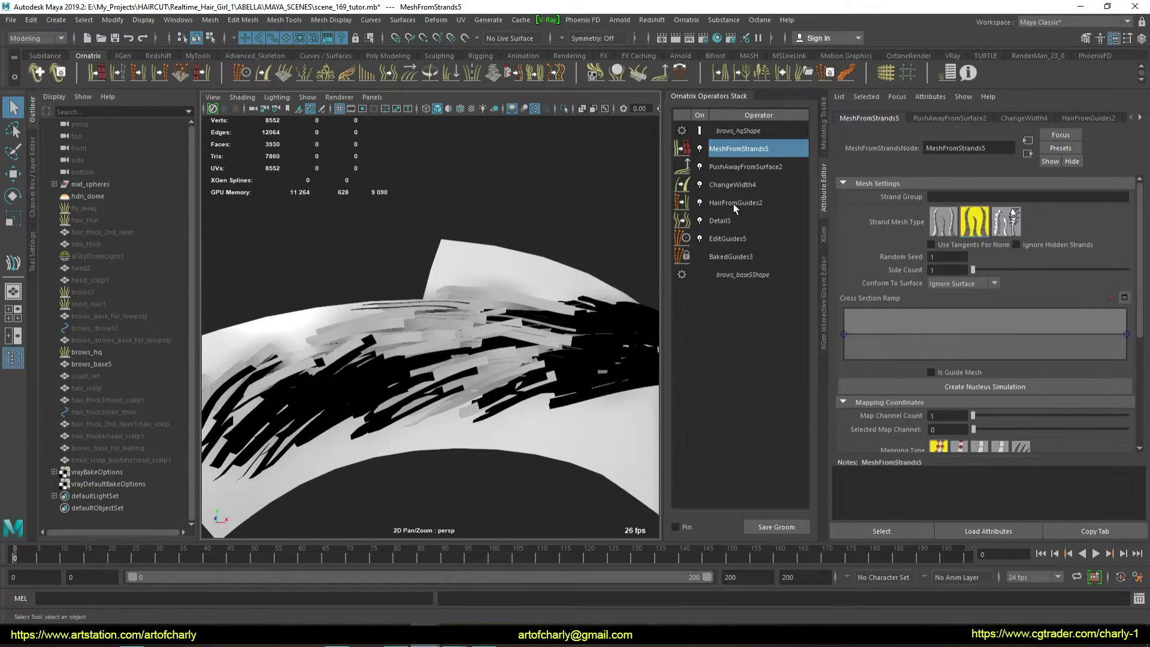
# Add a Rotate operator with Orient Based On Strand and Global Angle about -3.1.
pyautogui.click(745, 167)
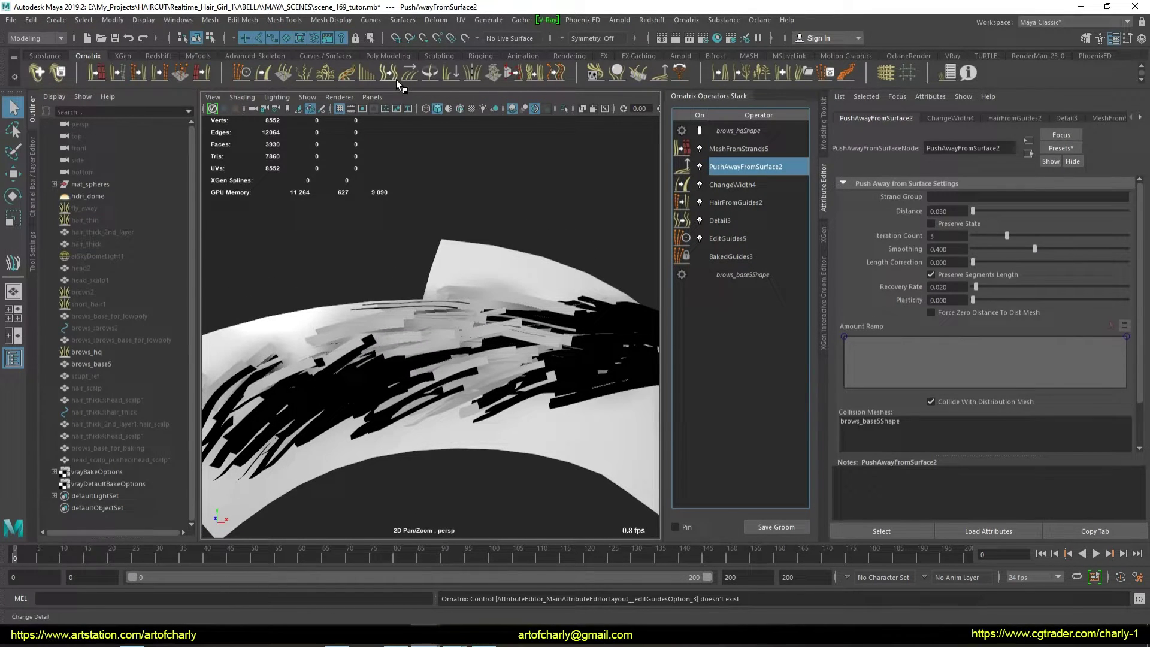
pyautogui.click(427, 74)
pyautogui.click(959, 224)
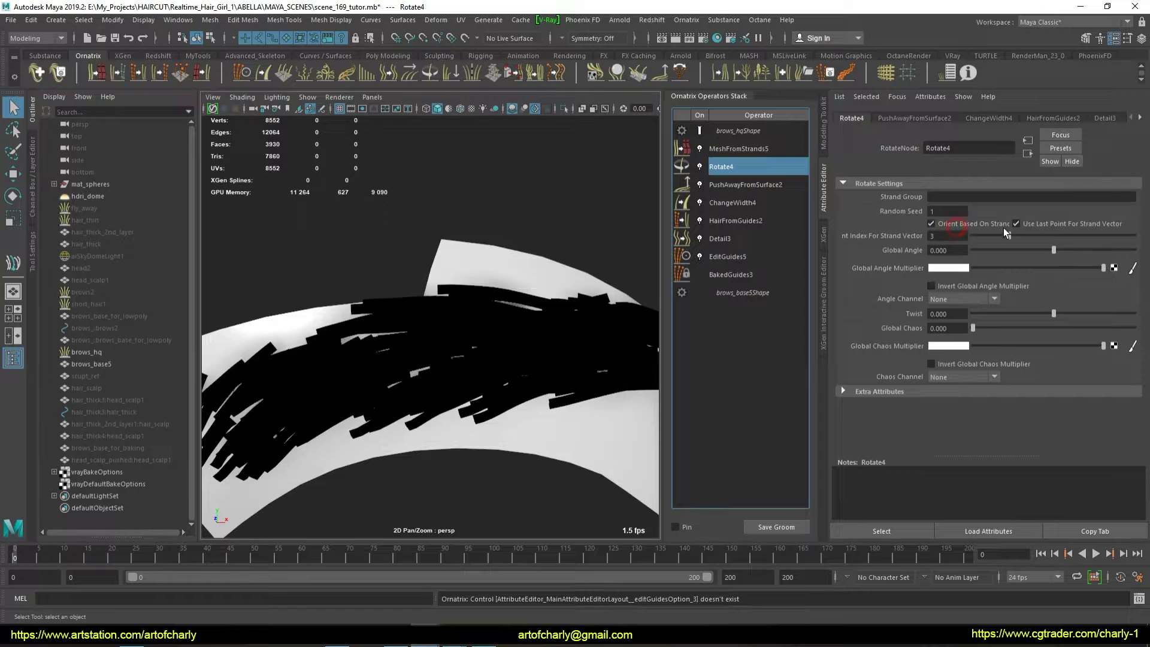
pyautogui.moveTo(1021, 250); pyautogui.dragTo(966, 255)
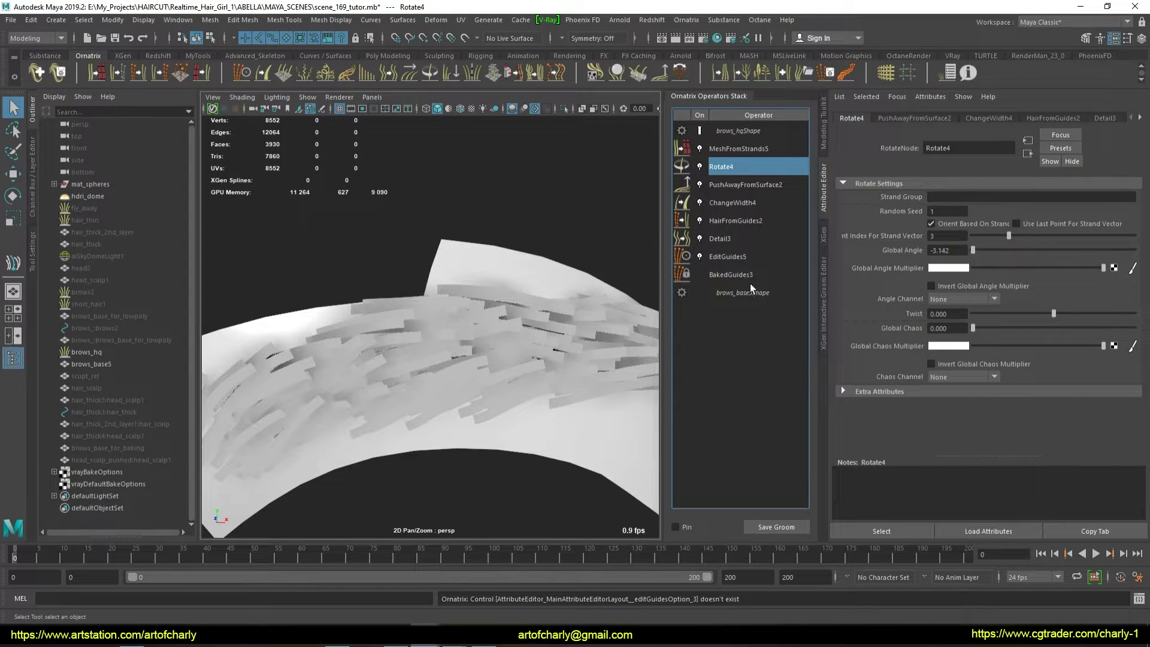
pyautogui.moveTo(947, 214); pyautogui.dragTo(920, 221)
# Lower HairFromGuides2's Render Count to 100 and inspect the sparse cards.
pyautogui.keyDown('alt'); pyautogui.moveTo(451, 301); pyautogui.dragTo(390, 285); pyautogui.keyUp('alt')
pyautogui.keyDown('alt'); pyautogui.moveTo(437, 243); pyautogui.dragTo(458, 383); pyautogui.keyUp('alt')
pyautogui.click(468, 321)
pyautogui.moveTo(469, 321)
pyautogui.keyDown('alt'); pyautogui.mouseDown()
pyautogui.moveTo(466, 302)
pyautogui.moveTo(450, 302)
pyautogui.mouseUp(); pyautogui.keyUp('alt')
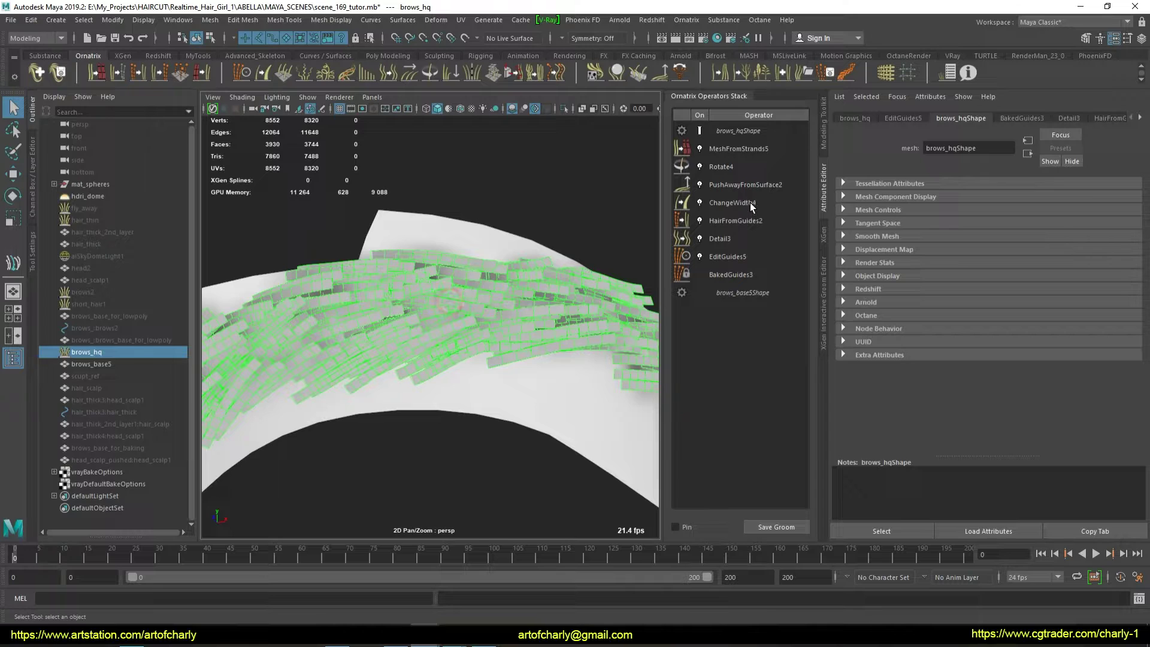
pyautogui.click(752, 220)
pyautogui.click(947, 289)
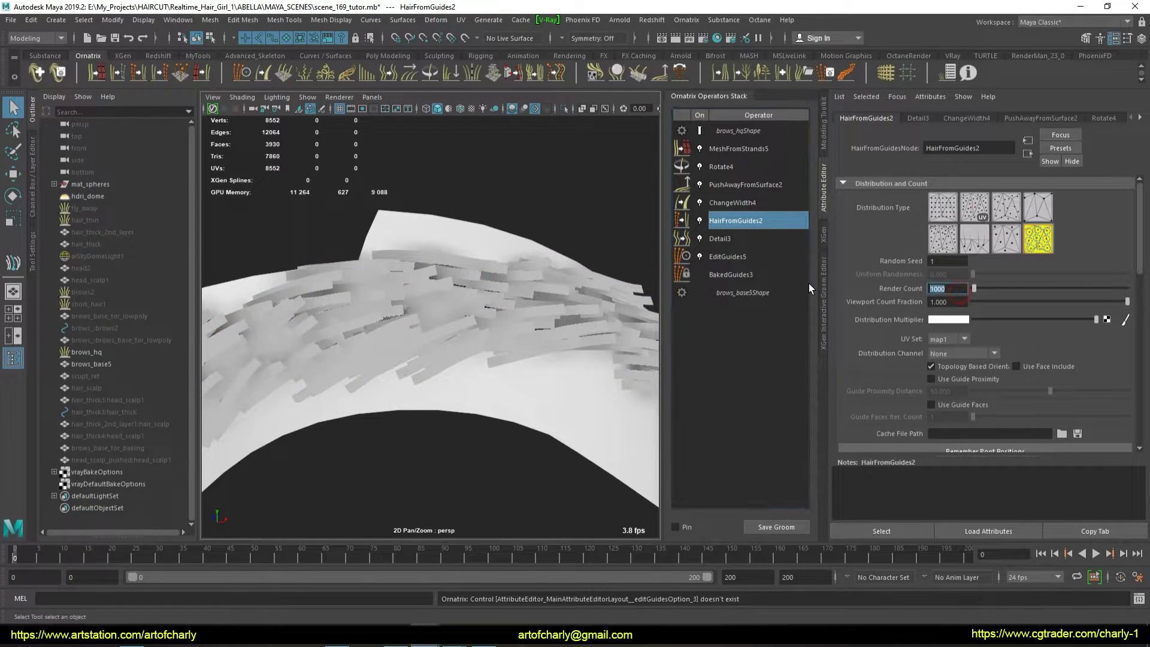
pyautogui.write('100')
pyautogui.press('Return')
pyautogui.keyDown('alt'); pyautogui.moveTo(258, 356); pyautogui.dragTo(528, 347); pyautogui.keyUp('alt')
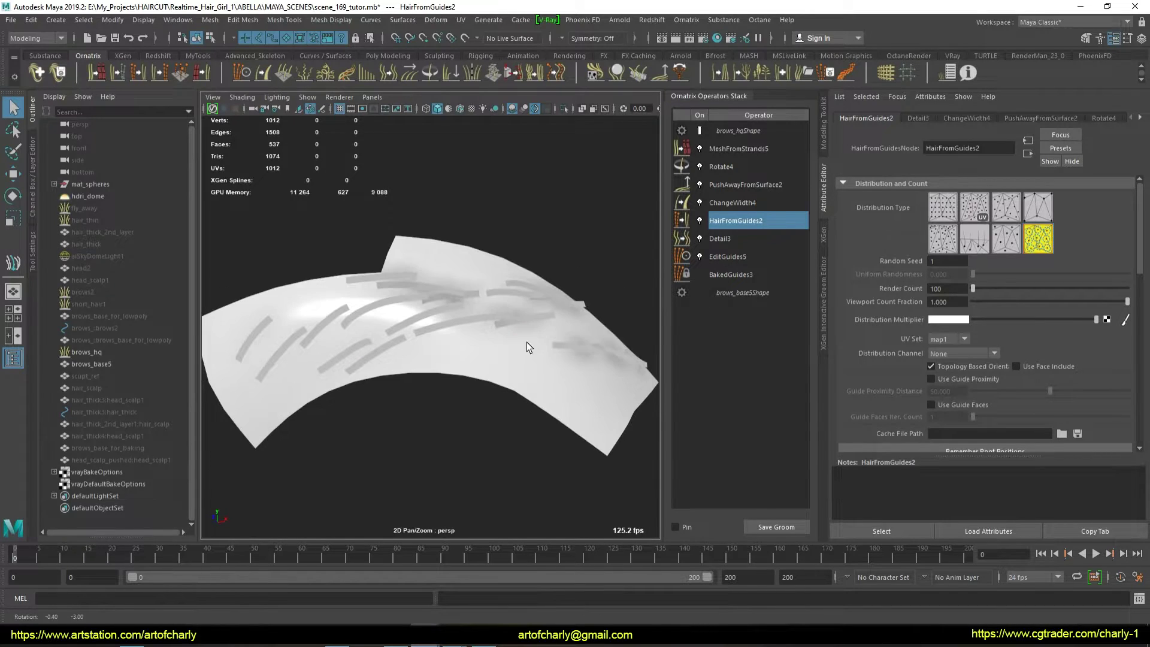
# Set View Point Count to 5, restore the push-away operator, and turn on shaded display.
pyautogui.moveTo(972, 289); pyautogui.dragTo(975, 288)
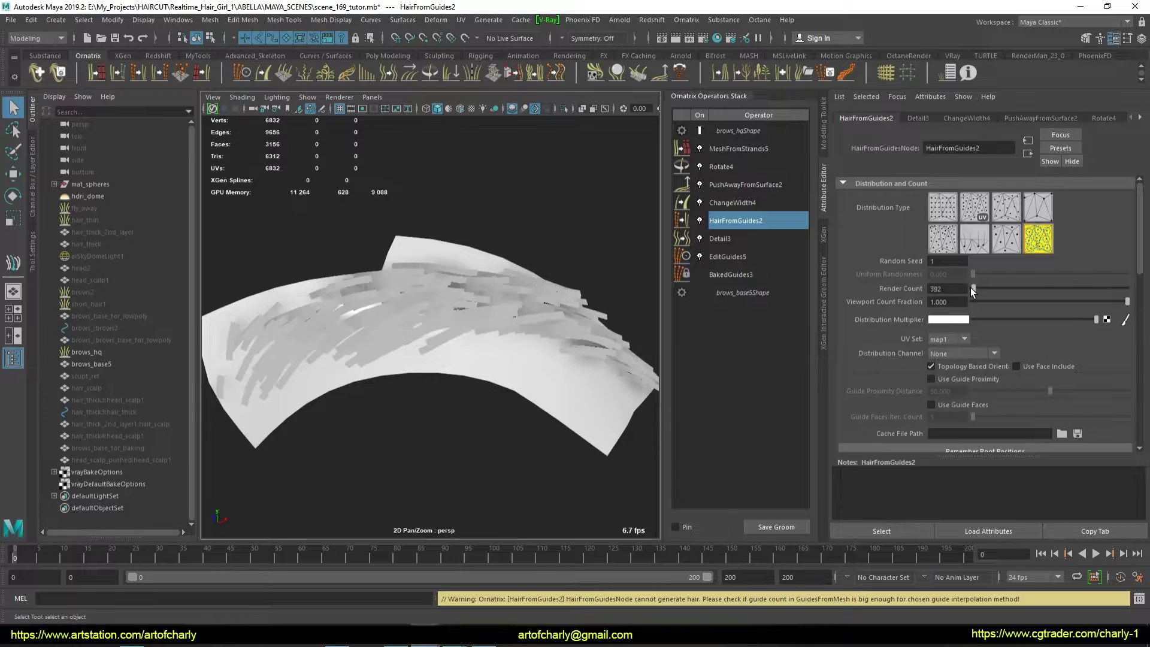
pyautogui.hotkey('ctrl', 'z')
pyautogui.hotkey('ctrl', 'z')
pyautogui.hotkey('ctrl', 'z')
pyautogui.write('5')
pyautogui.press('Return')
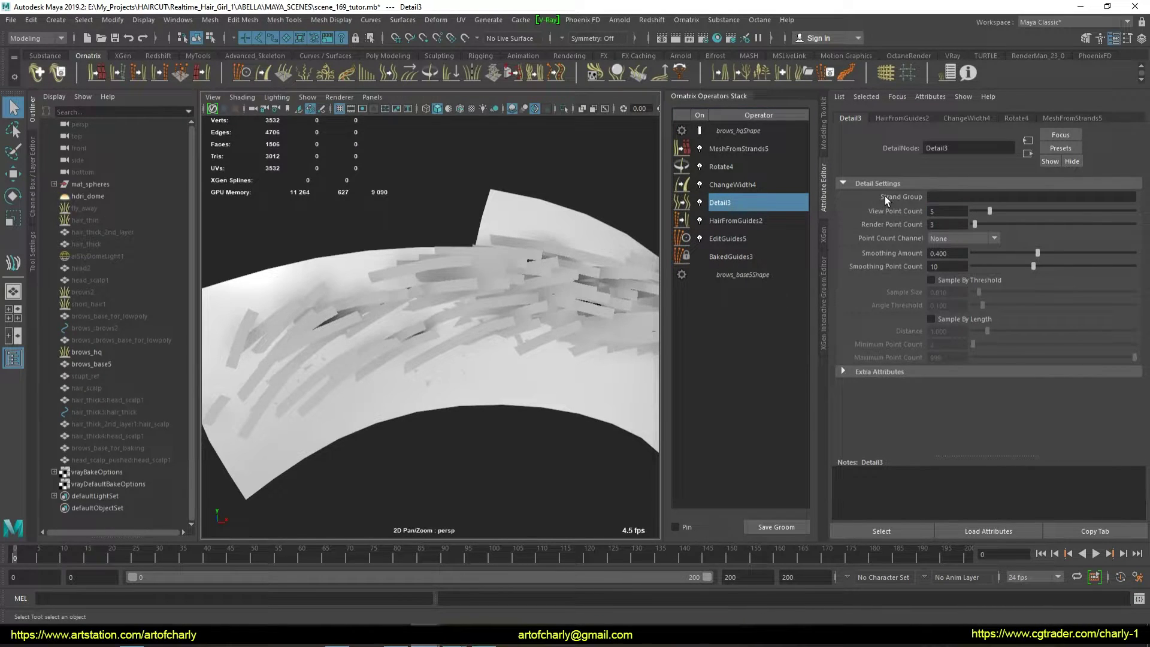
pyautogui.press('Return')
pyautogui.hotkey('shift', 'z')
pyautogui.hotkey('shift', 'z')
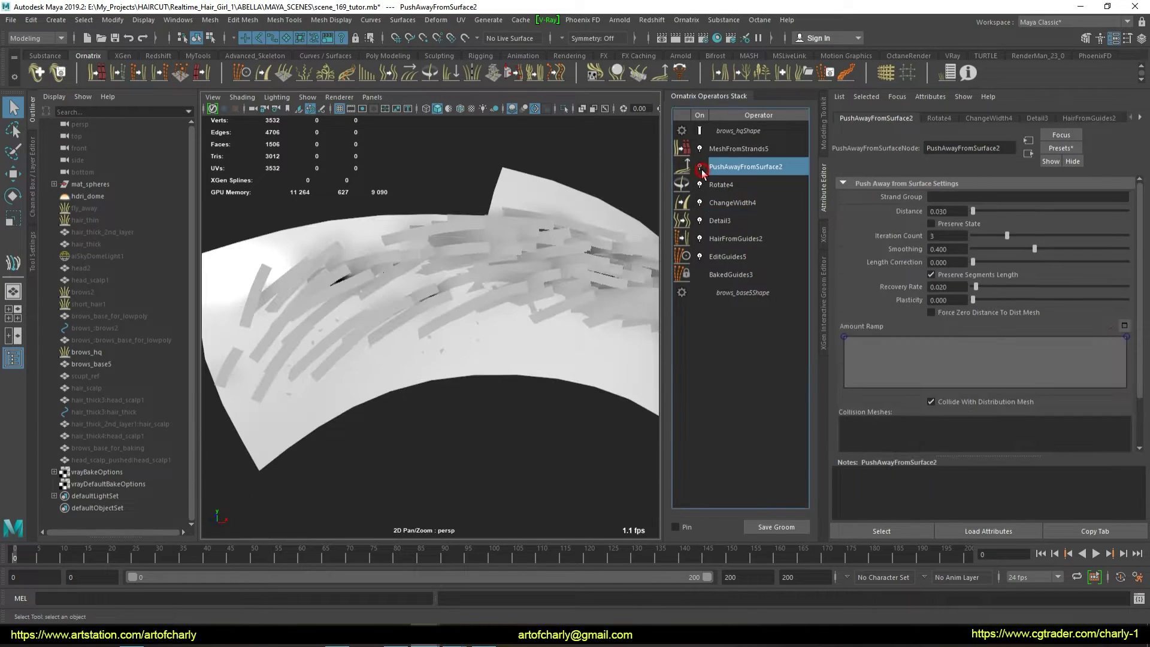
pyautogui.click(703, 173)
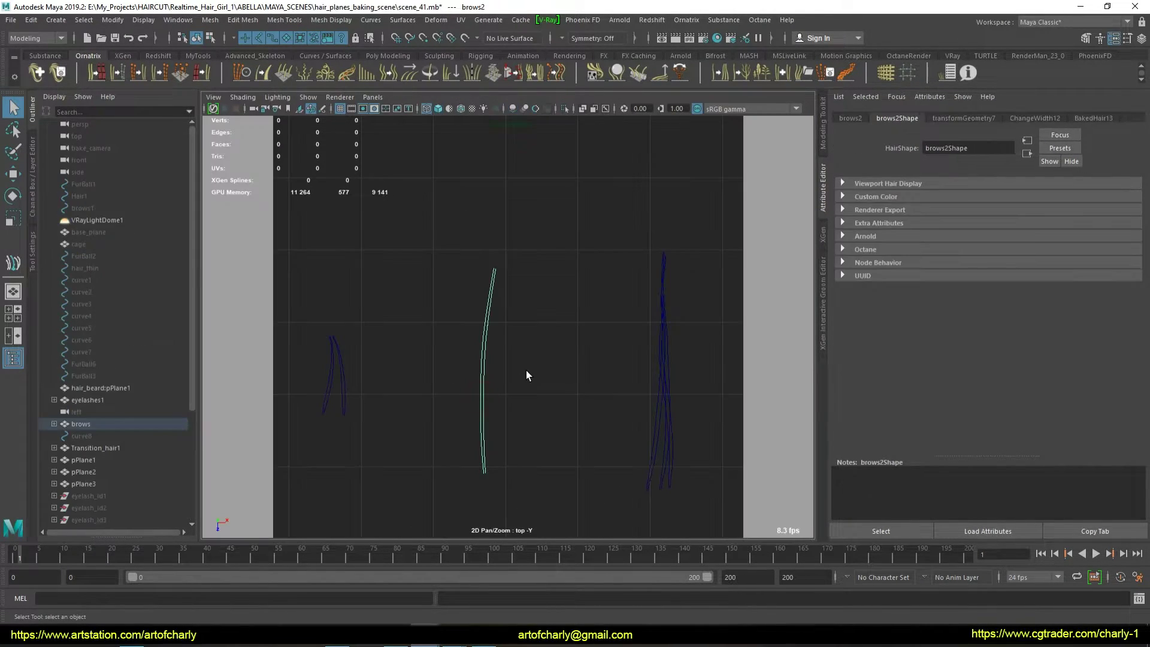
pyautogui.press('5')
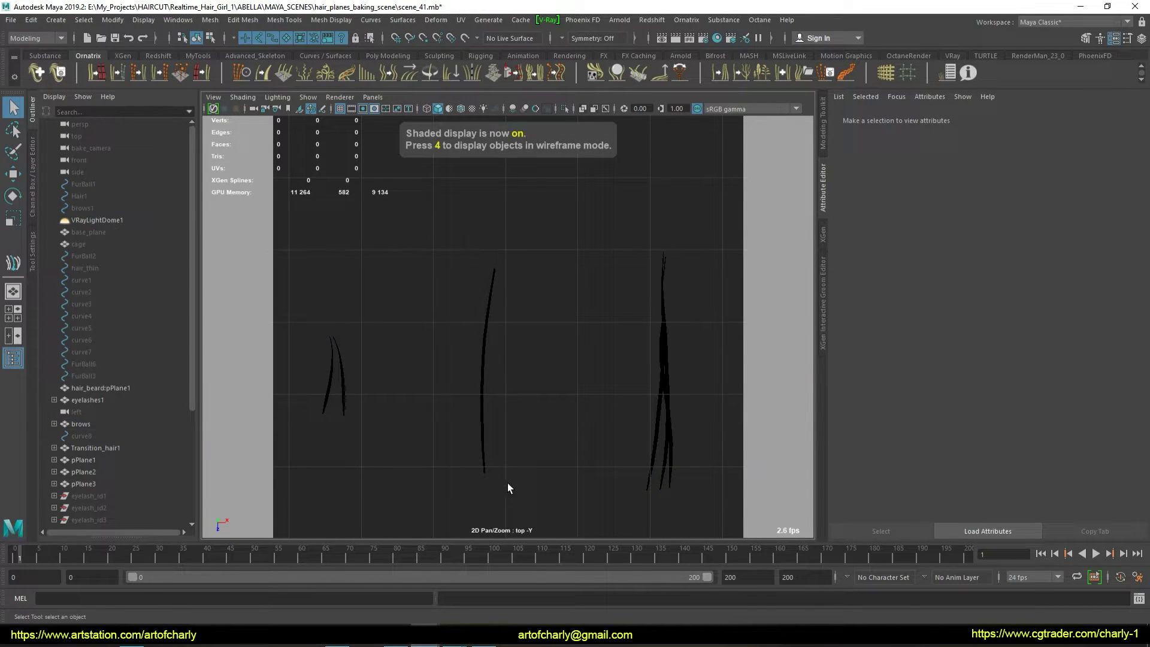
# Select the middle hair strand in scene_41.
pyautogui.moveTo(462, 252); pyautogui.dragTo(501, 459)
pyautogui.moveTo(486, 284); pyautogui.dragTo(504, 477)
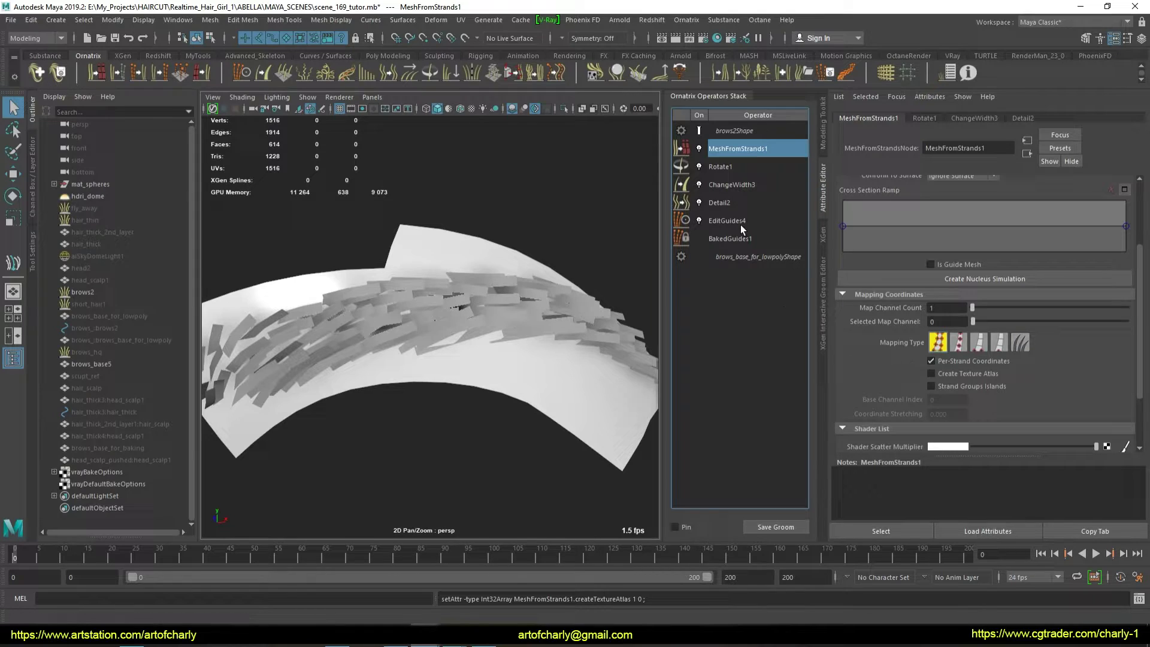
# Open the UV Editor for brows2 and zoom into its UV layout.
pyautogui.click(460, 19)
pyautogui.scroll(3, 398, 353)
pyautogui.scroll(1, 414, 266)
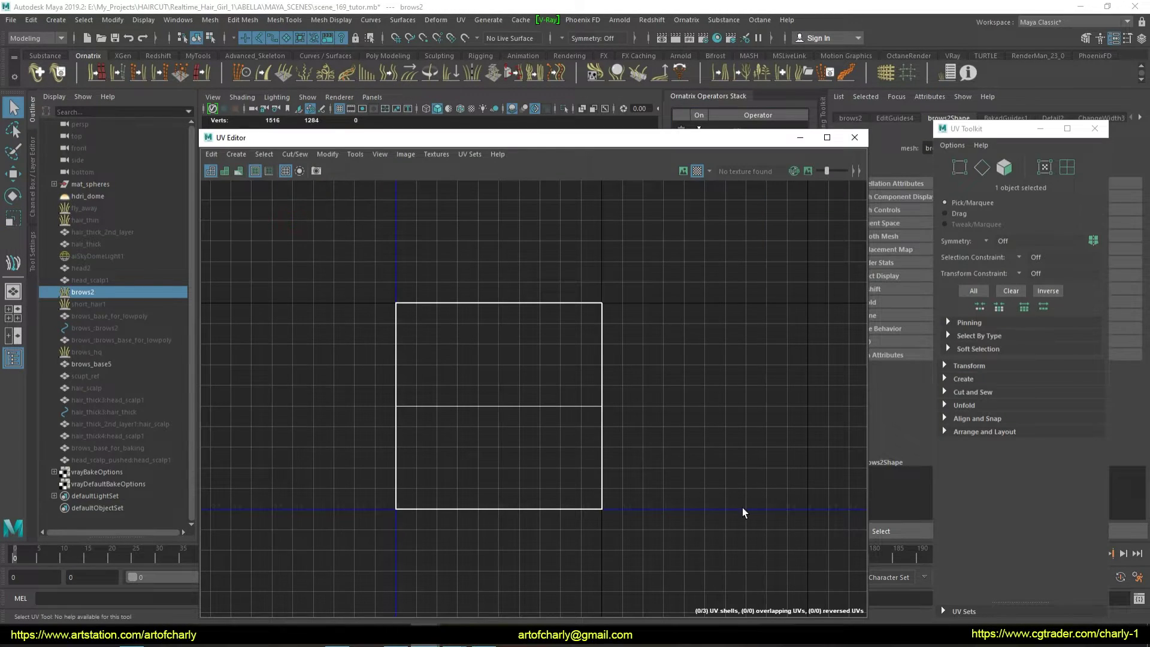
# Squeeze the stacked UV shells narrower horizontally and try reselecting all 214 shells.
pyautogui.moveTo(826, 407); pyautogui.dragTo(535, 395)
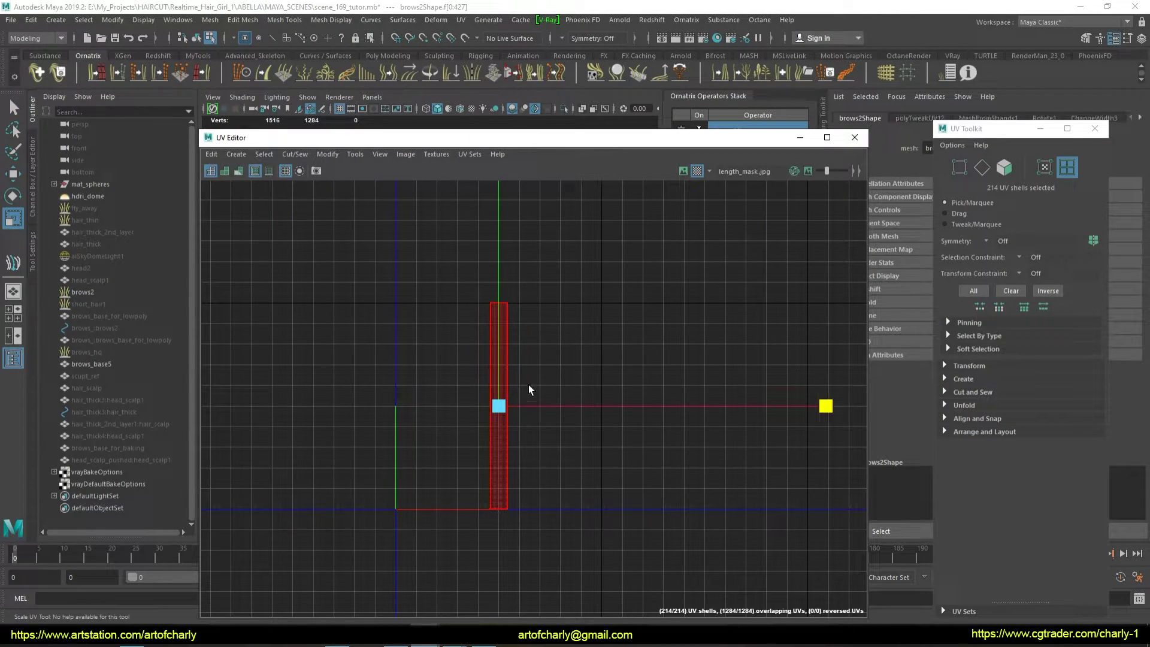
pyautogui.click(561, 316)
pyautogui.moveTo(470, 286); pyautogui.dragTo(531, 534)
pyautogui.click(528, 299)
pyautogui.moveTo(495, 288); pyautogui.dragTo(572, 562)
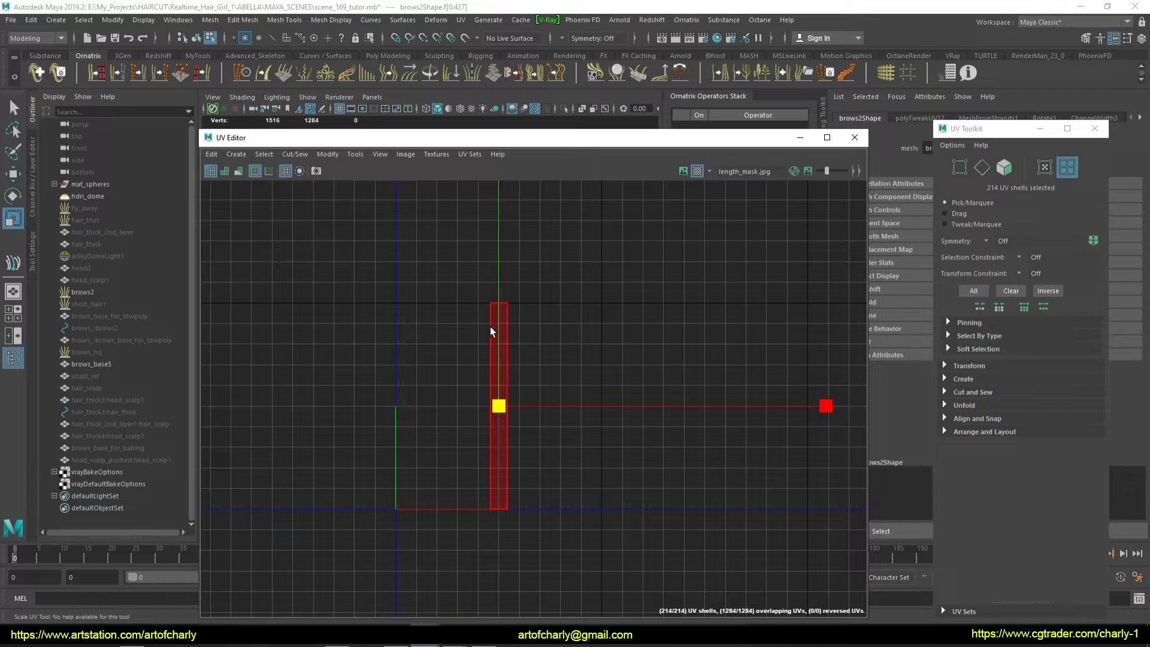
pyautogui.click(555, 334)
pyautogui.click(501, 333)
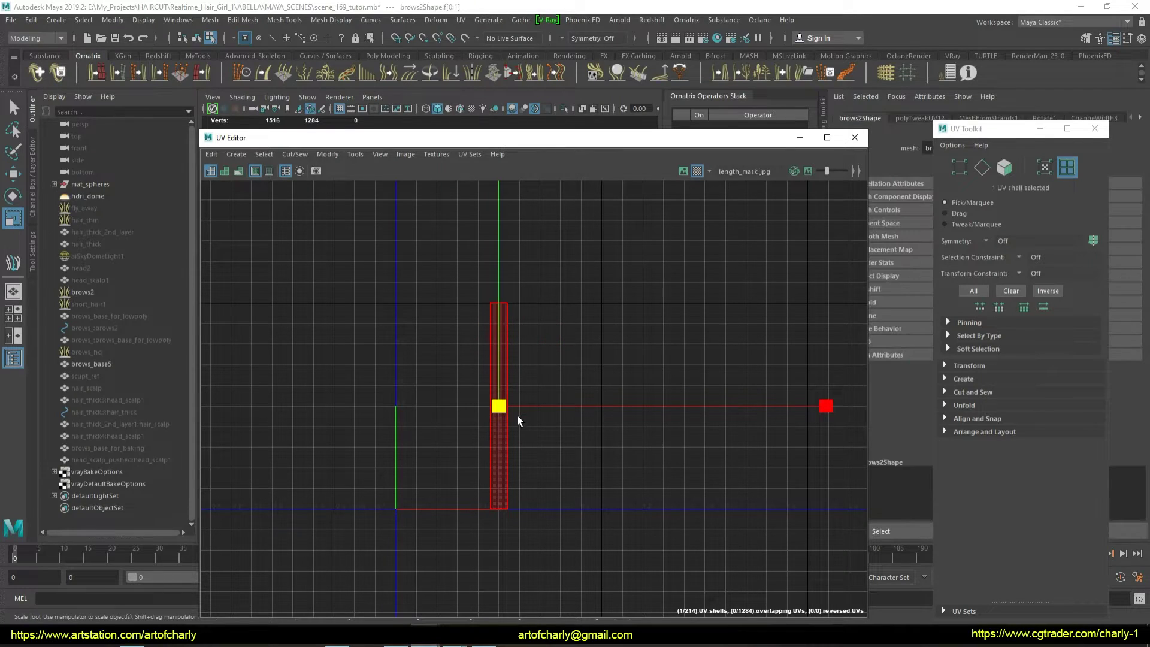
# Reselect all 214 stacked shells, switch to the Scale tool, frame them, and select brows2.
pyautogui.press('w')
pyautogui.moveTo(539, 406); pyautogui.dragTo(539, 406)
pyautogui.click(489, 342)
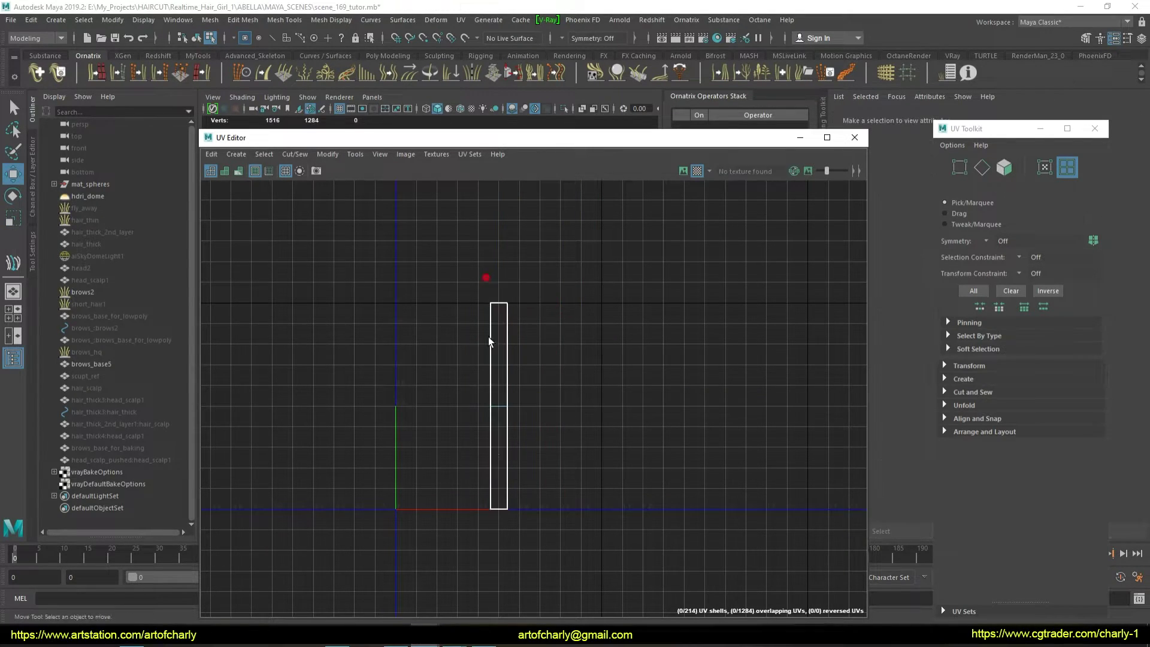
pyautogui.click(603, 291)
pyautogui.moveTo(495, 311); pyautogui.dragTo(547, 543)
pyautogui.click(450, 307)
pyautogui.press('r')
pyautogui.press('f')
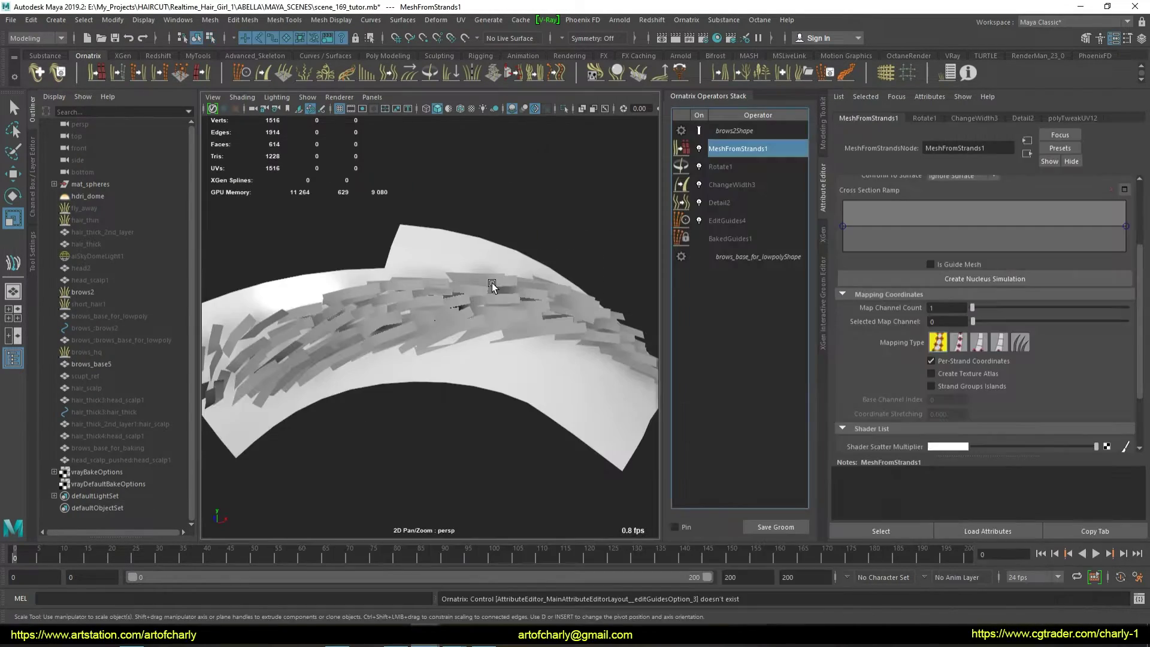
pyautogui.click(492, 286)
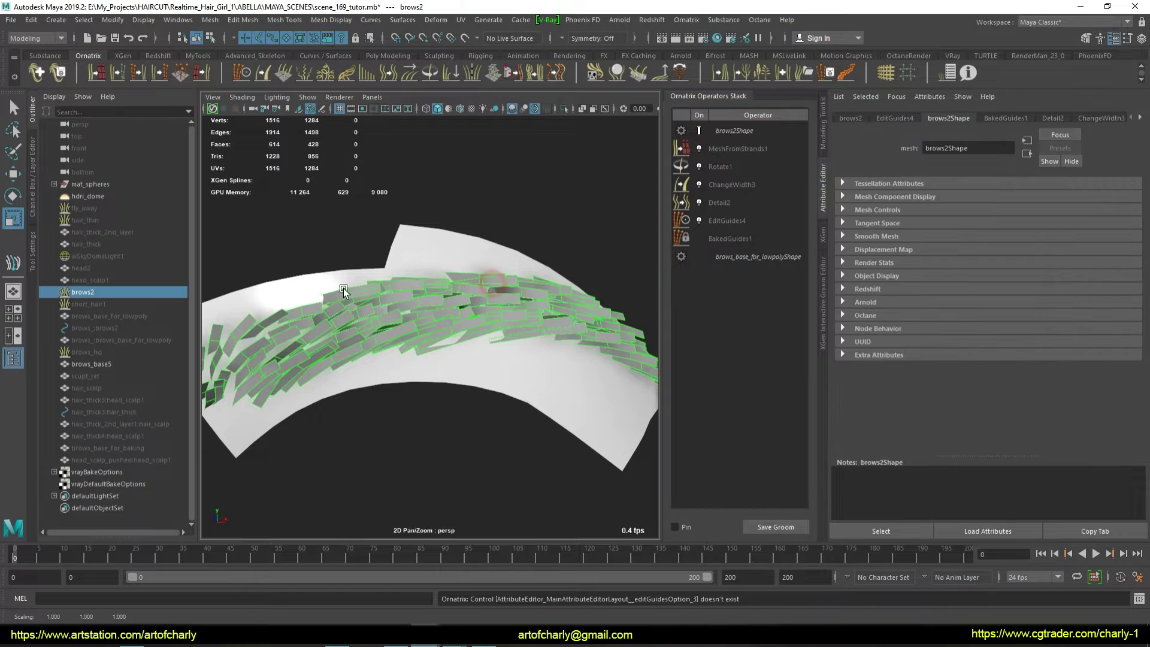
# Set brows2's Rotate1 Global Angle to -2.581 and orbit to check the re-oriented cards.
pyautogui.click(723, 169)
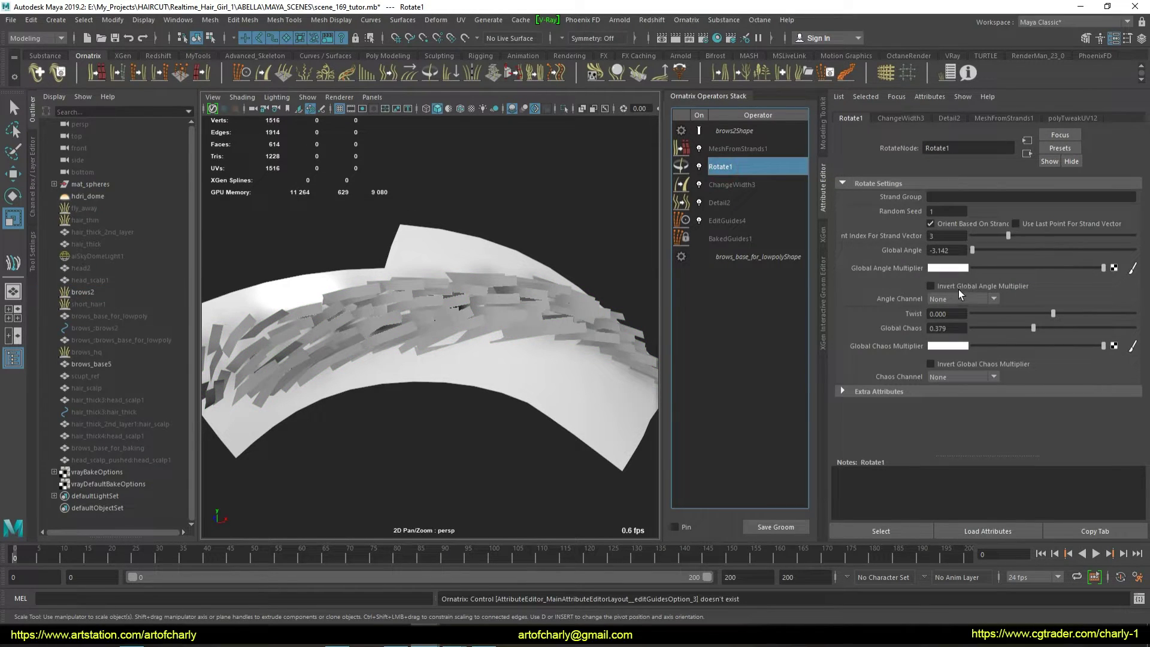
pyautogui.moveTo(978, 248); pyautogui.dragTo(987, 254)
pyautogui.moveTo(475, 296)
pyautogui.keyDown('alt'); pyautogui.mouseDown()
pyautogui.moveTo(476, 350)
pyautogui.moveTo(511, 375)
pyautogui.mouseUp(); pyautogui.keyUp('alt')
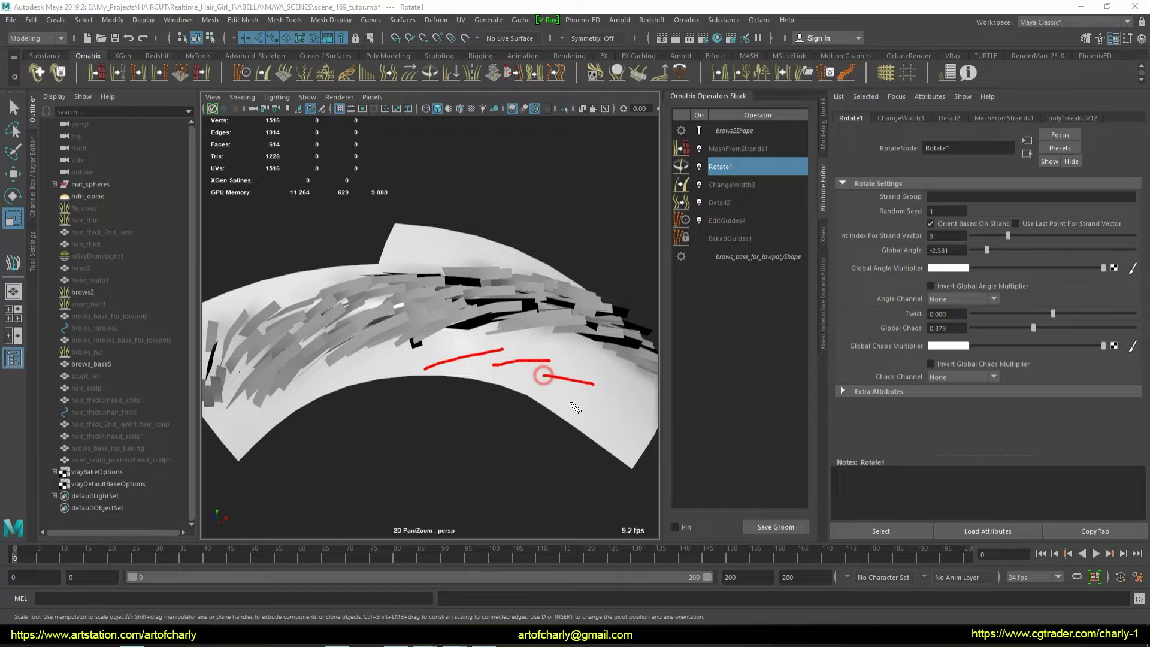
pyautogui.moveTo(508, 348)
pyautogui.keyDown('alt'); pyautogui.mouseDown()
pyautogui.moveTo(462, 363)
pyautogui.moveTo(405, 323)
pyautogui.moveTo(493, 390)
pyautogui.moveTo(504, 359)
pyautogui.moveTo(539, 365)
pyautogui.moveTo(317, 351)
pyautogui.moveTo(504, 313)
pyautogui.moveTo(503, 346)
pyautogui.moveTo(389, 316)
pyautogui.moveTo(466, 329)
pyautogui.mouseUp(); pyautogui.keyUp('alt')
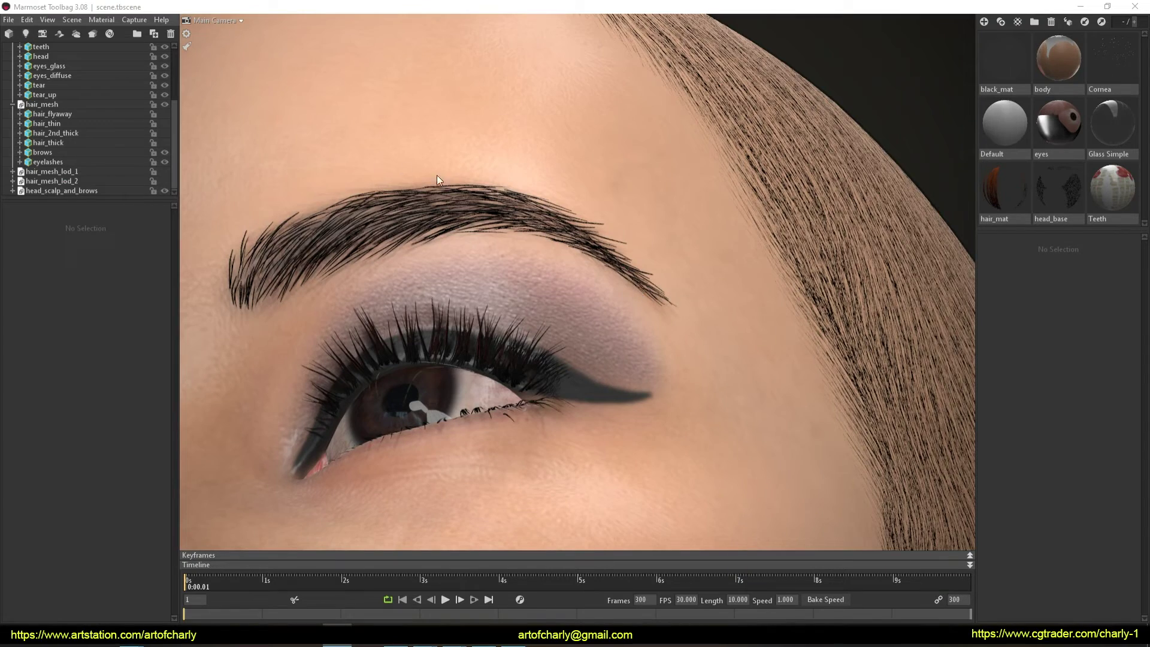
pyautogui.click(439, 182)
# Pan around the close-up eye reference photo to compare its fine upper and lower lashes.
pyautogui.moveTo(445, 192)
pyautogui.mouseDown()
pyautogui.moveTo(501, 244)
pyautogui.moveTo(717, 297)
pyautogui.moveTo(541, 195)
pyautogui.moveTo(587, 167)
pyautogui.moveTo(578, 126)
pyautogui.moveTo(581, 141)
pyautogui.moveTo(450, 185)
pyautogui.moveTo(403, 171)
pyautogui.moveTo(534, 185)
pyautogui.moveTo(413, 269)
pyautogui.moveTo(360, 273)
pyautogui.moveTo(520, 282)
pyautogui.moveTo(403, 272)
pyautogui.moveTo(484, 279)
pyautogui.moveTo(437, 279)
pyautogui.moveTo(416, 311)
pyautogui.moveTo(376, 316)
pyautogui.moveTo(298, 365)
pyautogui.moveTo(276, 357)
pyautogui.moveTo(301, 319)
pyautogui.moveTo(408, 319)
pyautogui.moveTo(498, 363)
pyautogui.moveTo(565, 376)
pyautogui.moveTo(630, 324)
pyautogui.moveTo(362, 342)
pyautogui.moveTo(470, 311)
pyautogui.moveTo(501, 156)
pyautogui.moveTo(447, 298)
pyautogui.mouseUp()
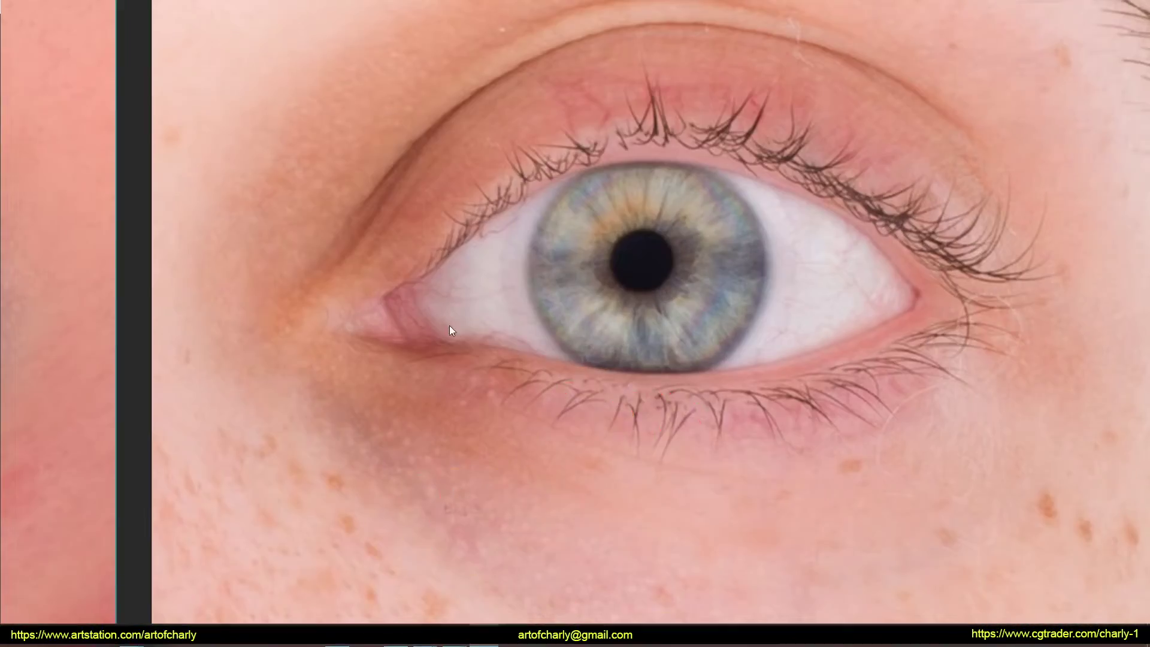